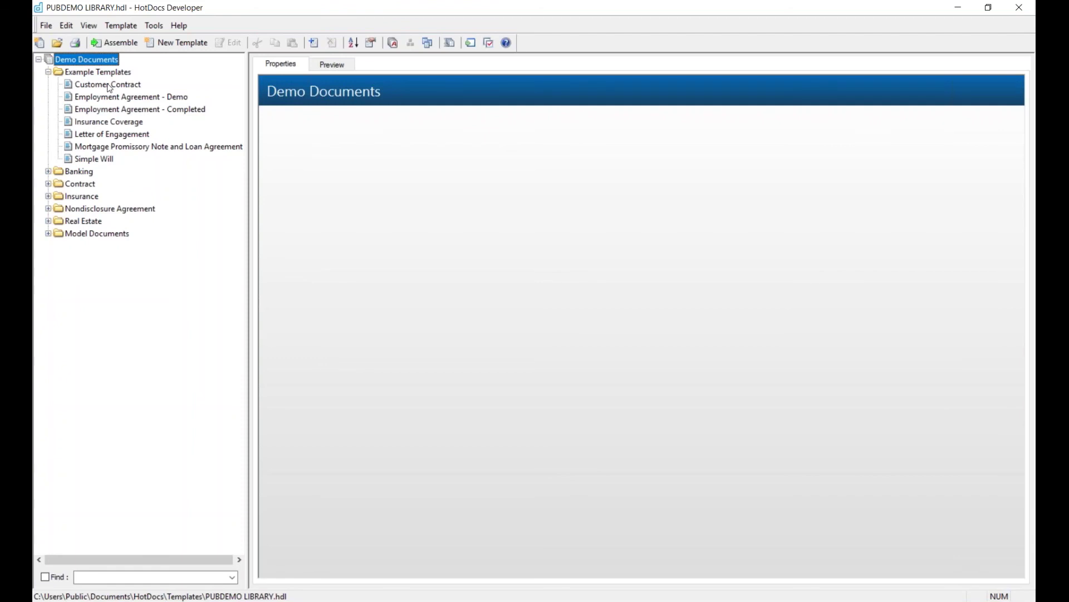
# Start assembling the Simple Will template with a new answer file.
pyautogui.click(95, 159)
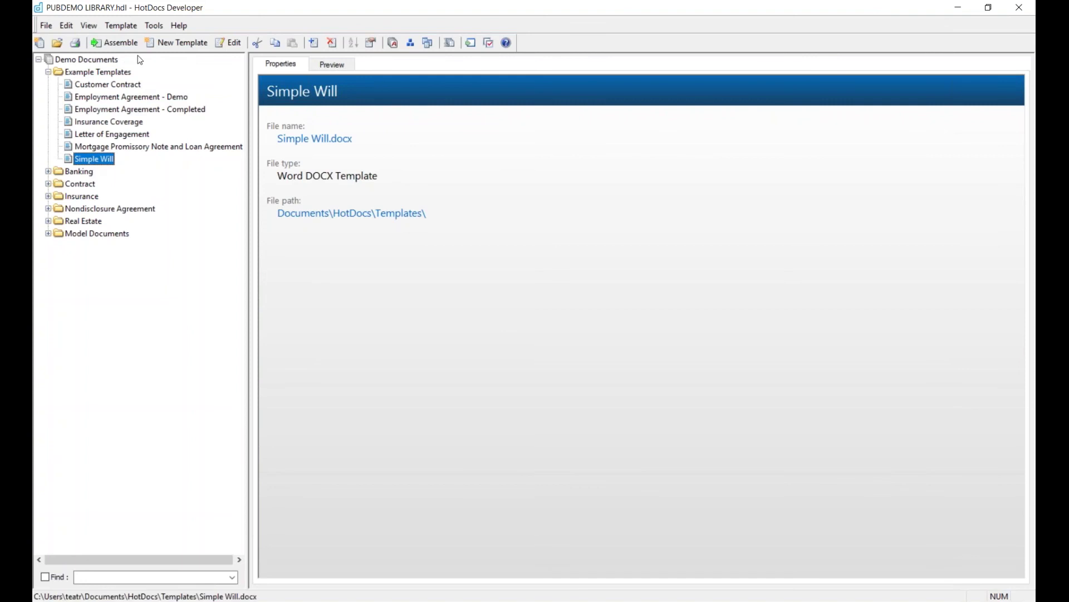
pyautogui.click(114, 42)
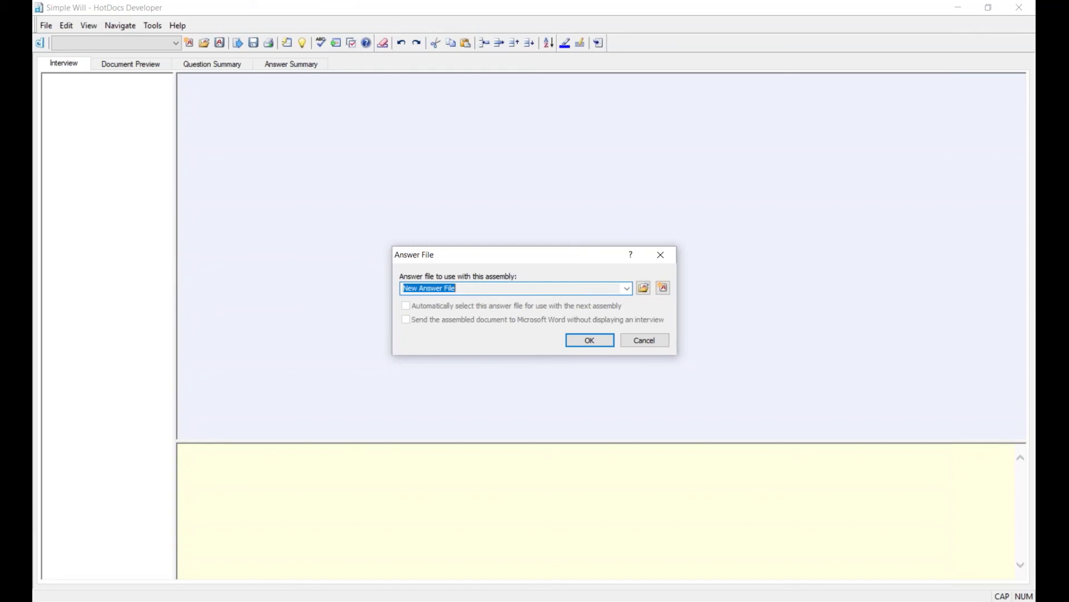
pyautogui.click(627, 289)
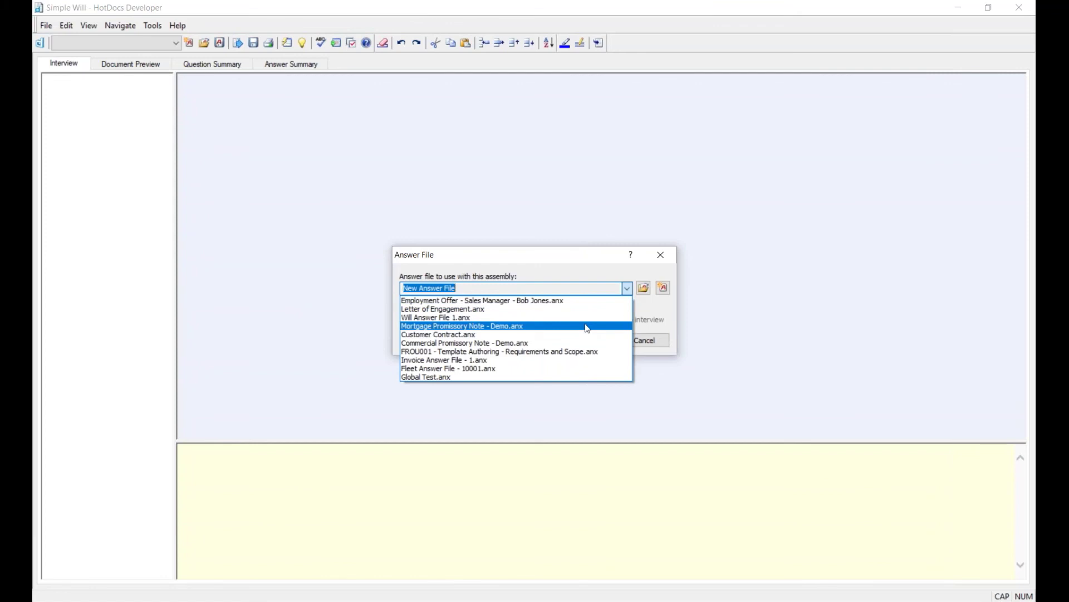
pyautogui.click(532, 263)
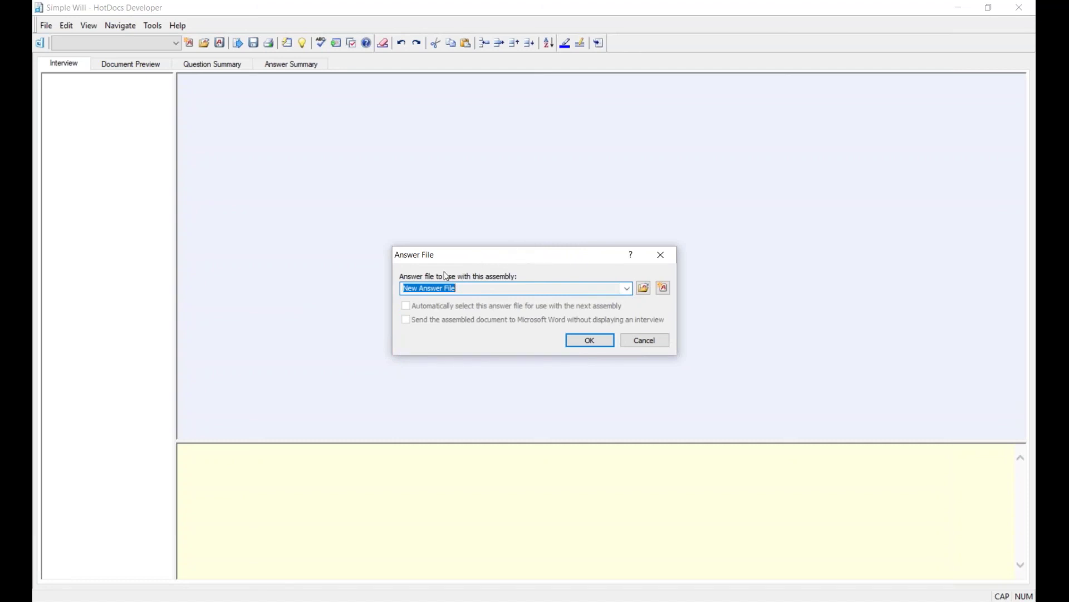
pyautogui.click(592, 342)
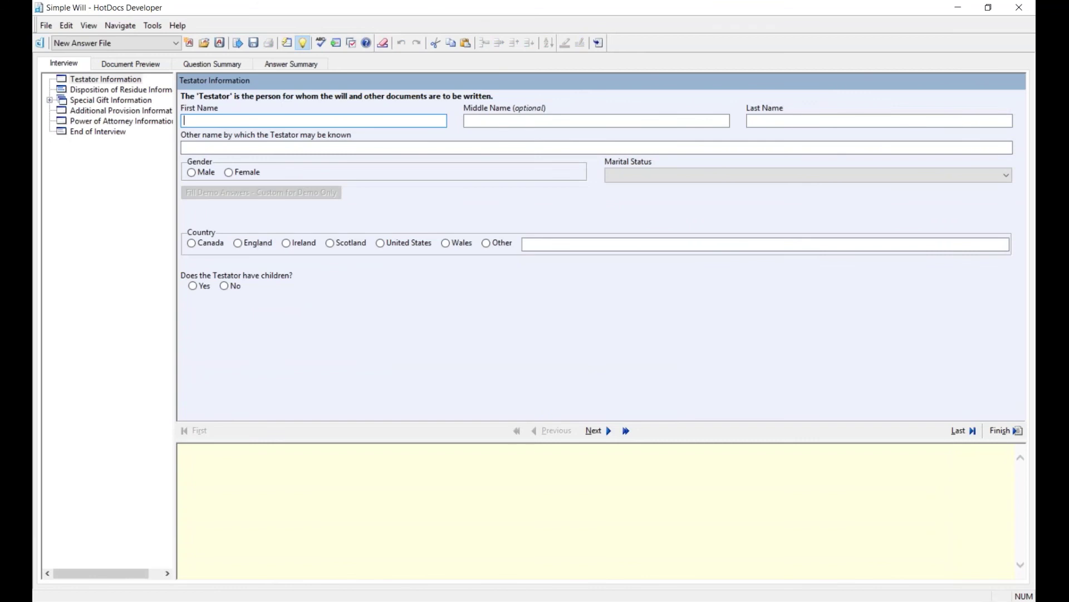
# Enter the testator's first name, middle initial and last name.
pyautogui.write('Bob')
pyautogui.press('Tab')
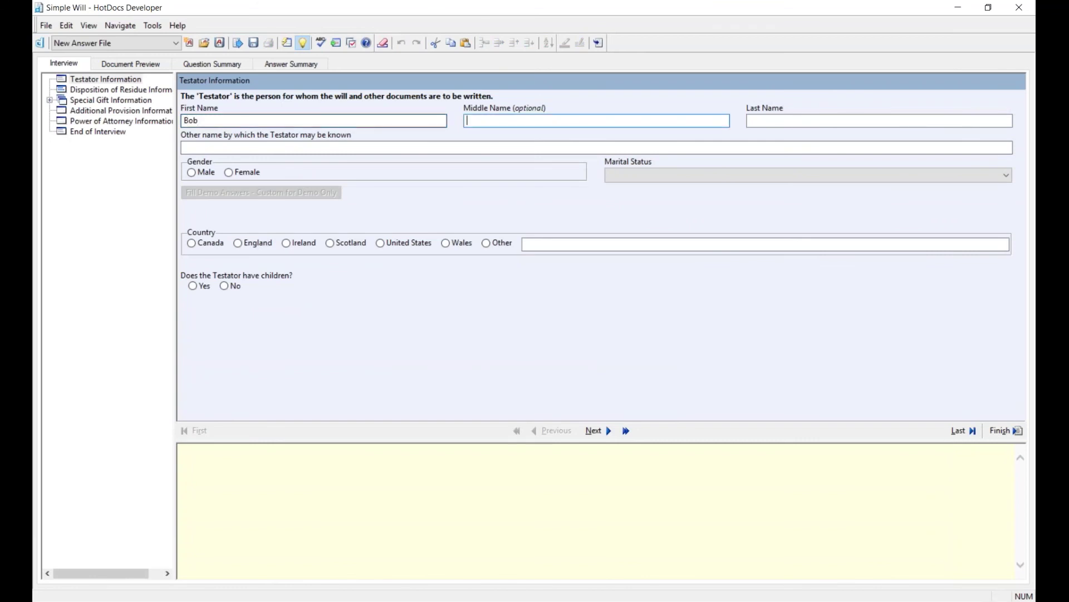
pyautogui.write('A.')
pyautogui.press('Tab')
pyautogui.write('Jones')
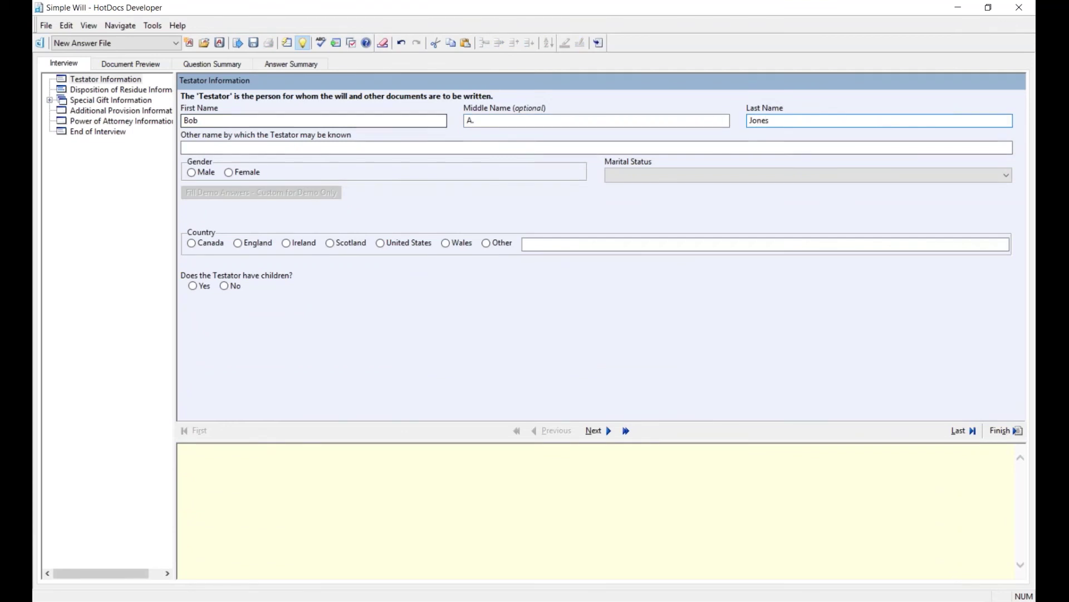
# Set the testator's gender to Male and marital status to Married, and fill the remaining answers with the custom demo answers.
pyautogui.click(192, 172)
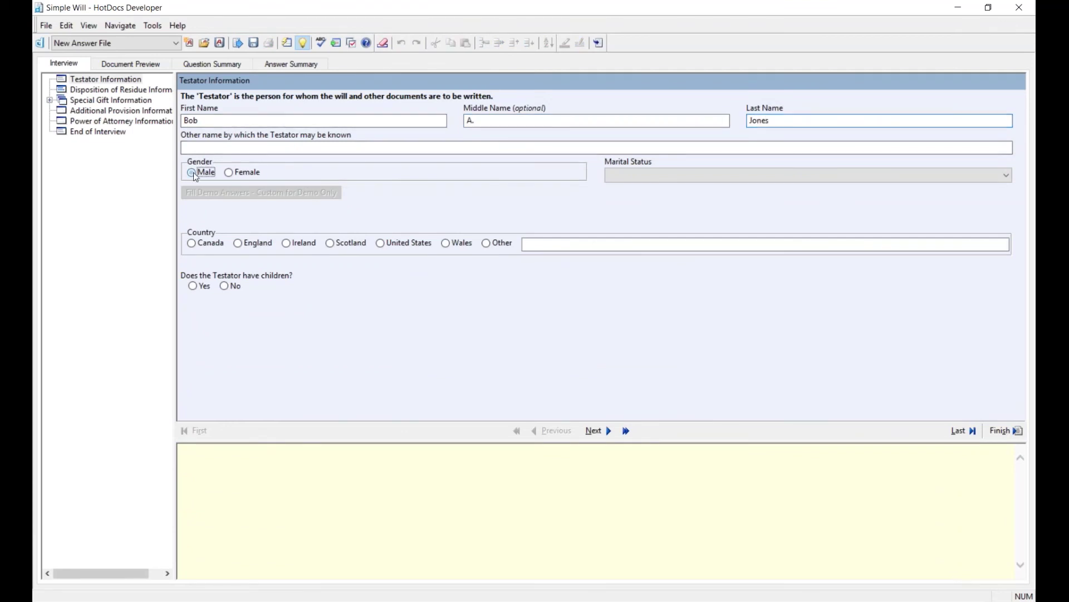
pyautogui.click(704, 174)
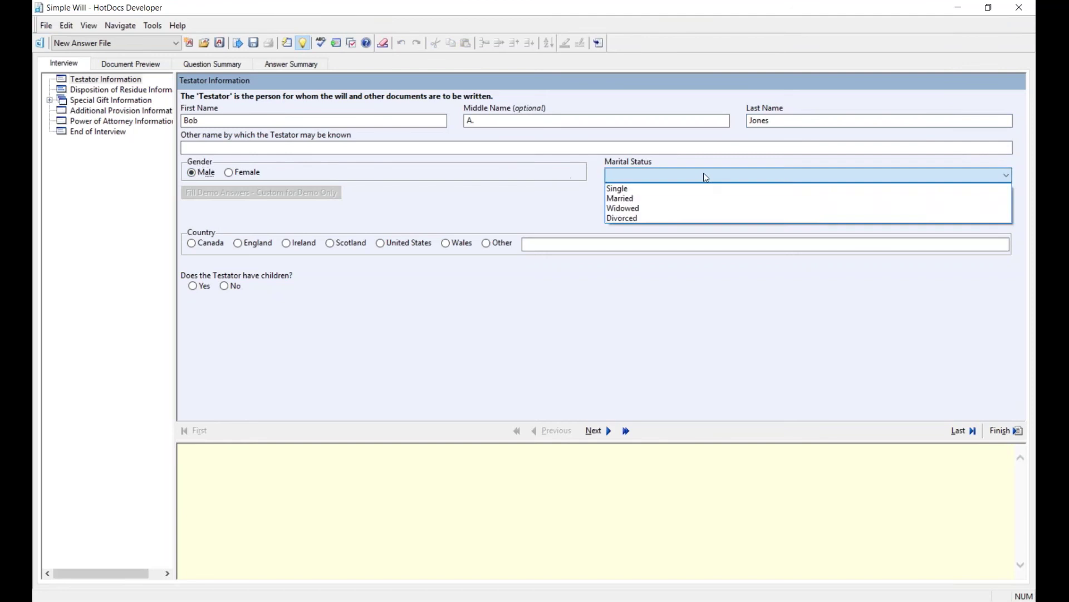
pyautogui.click(635, 199)
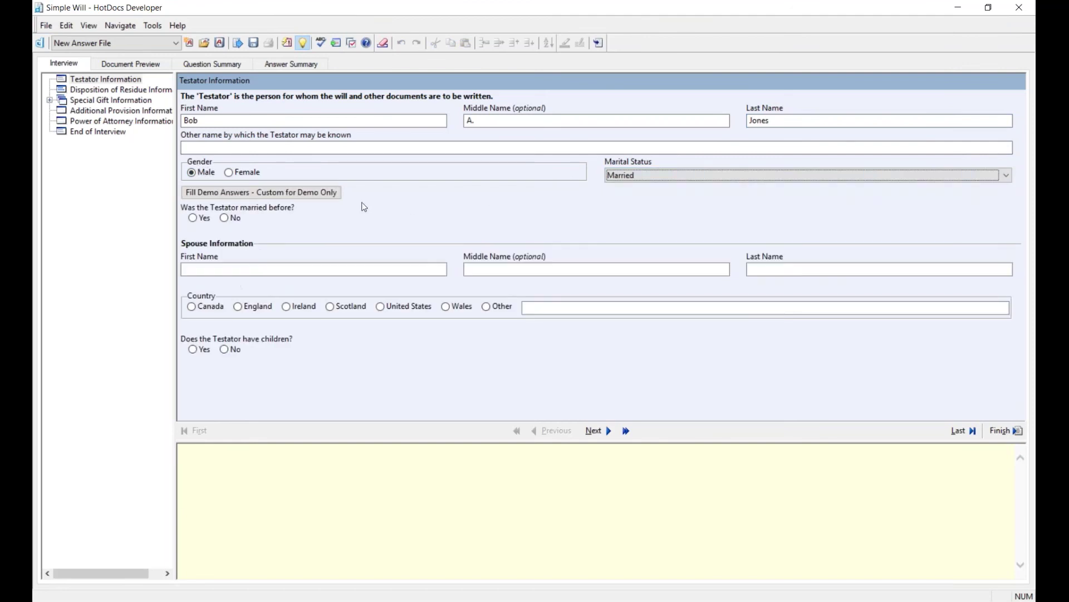
pyautogui.click(290, 193)
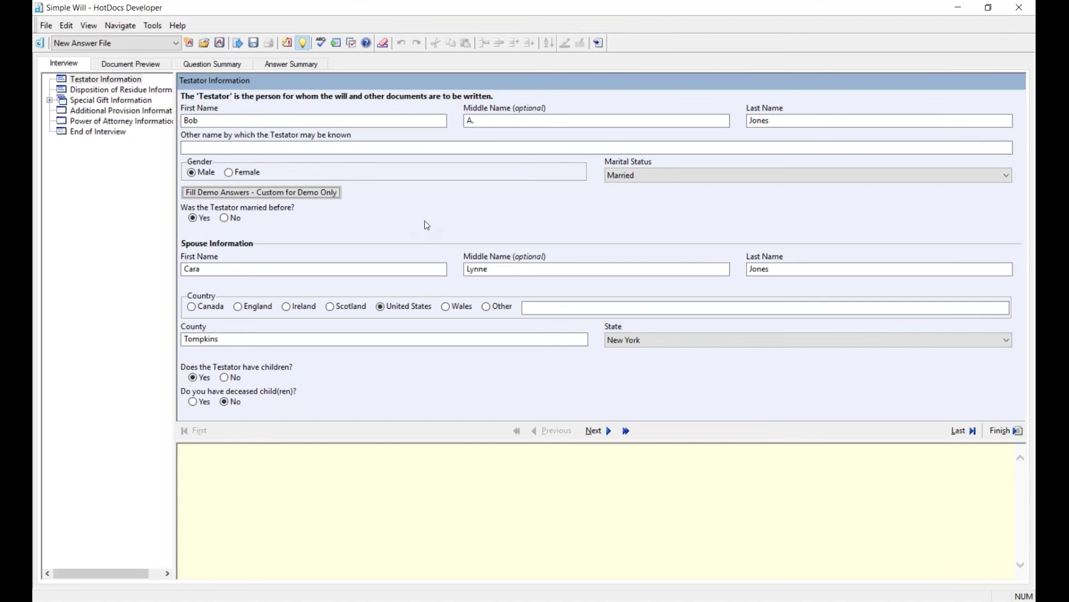
# Review the will's document preview, its question summary and its answer summary.
pyautogui.click(130, 64)
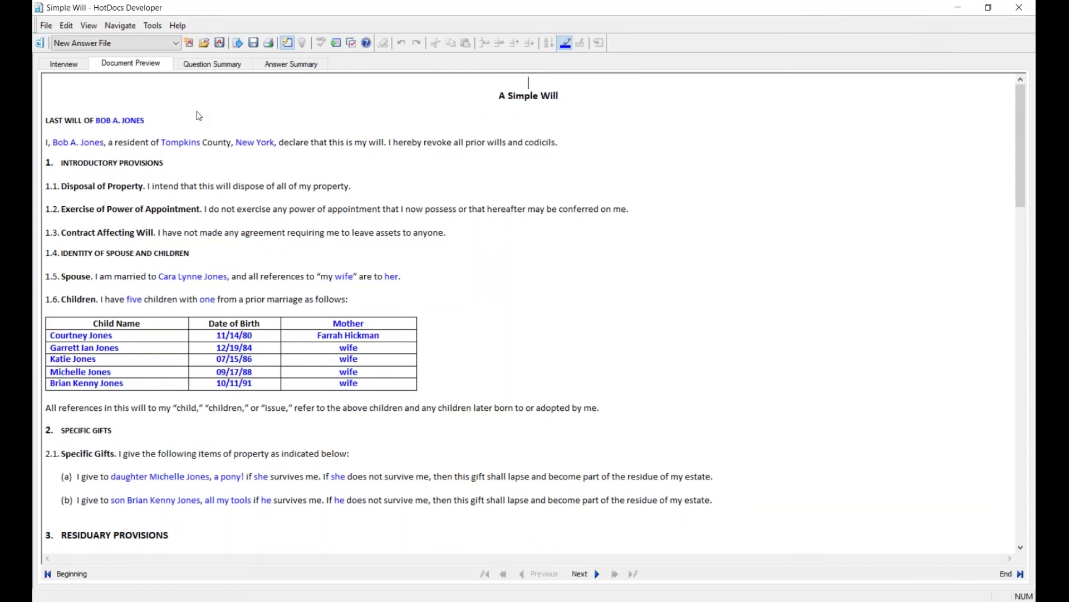
pyautogui.click(212, 66)
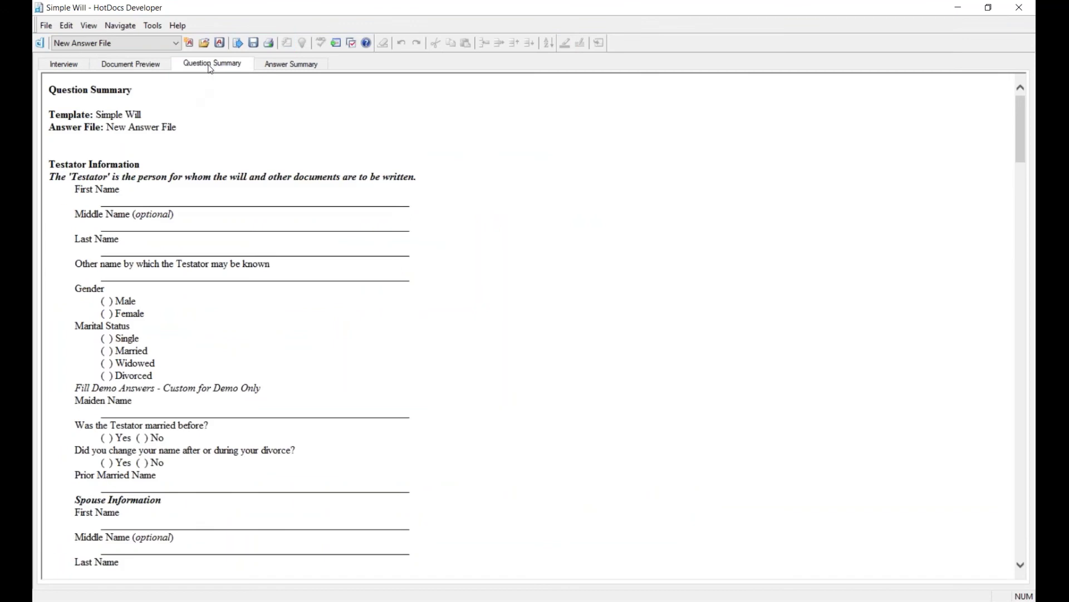
pyautogui.click(281, 66)
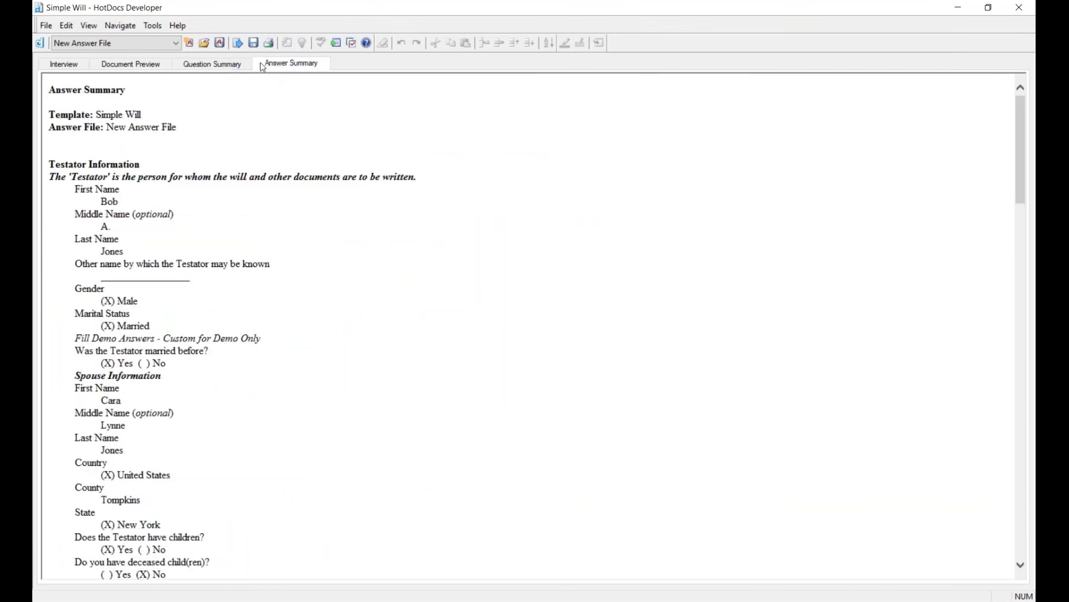
# Return to the interview and look through the entries for each of the testator's five children.
pyautogui.click(64, 66)
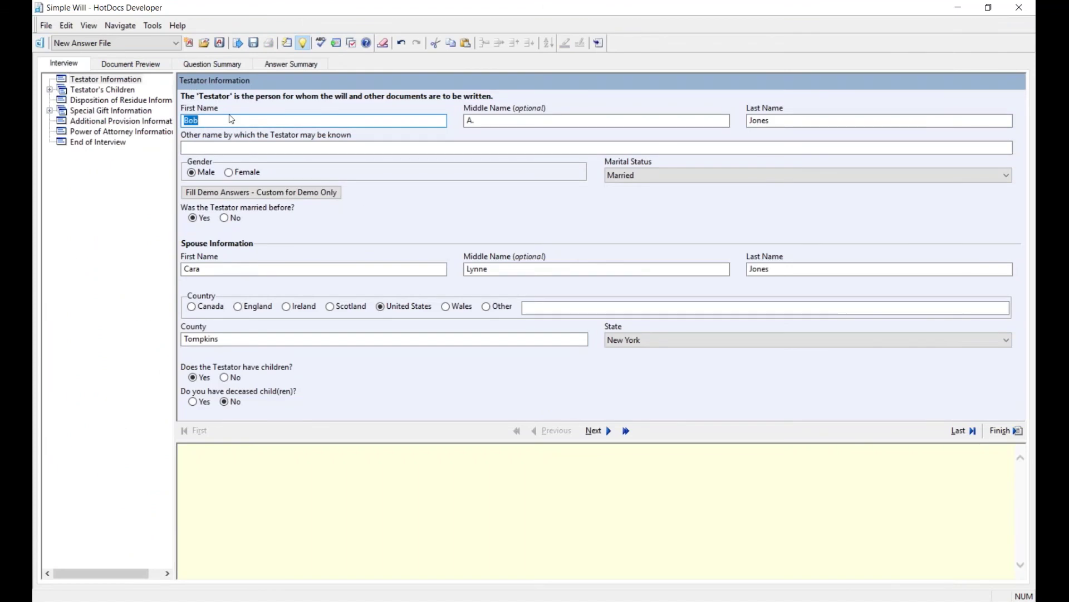
pyautogui.click(81, 92)
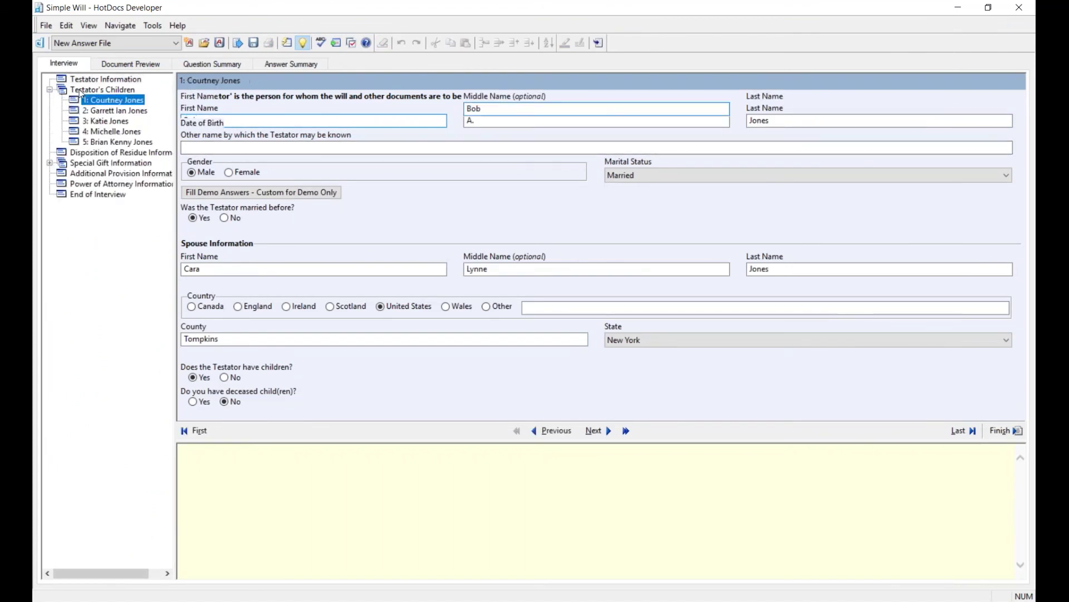
pyautogui.click(109, 111)
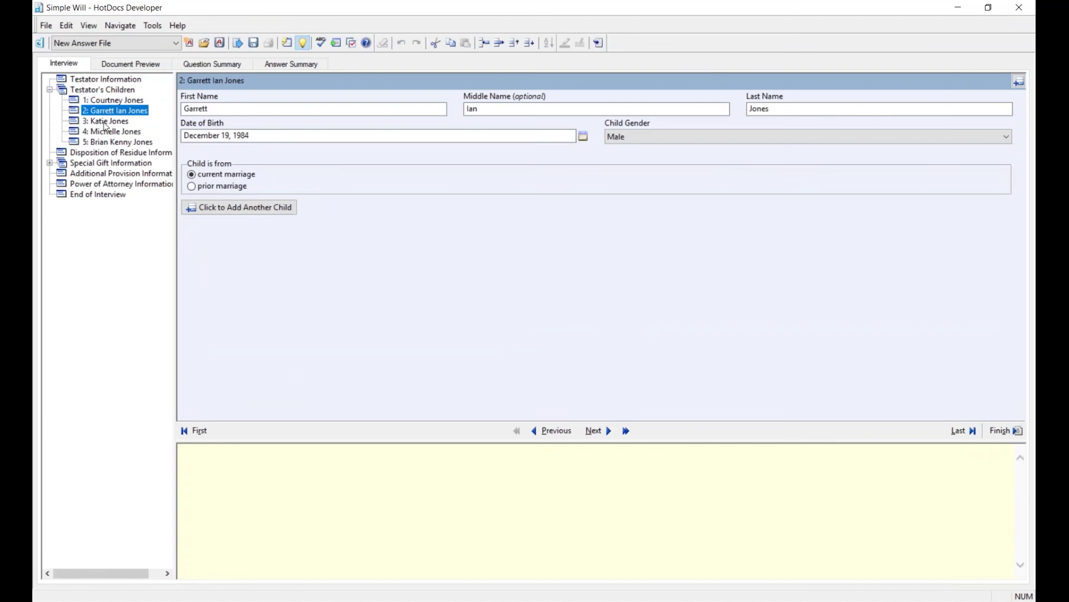
pyautogui.click(107, 121)
pyautogui.click(108, 132)
pyautogui.click(107, 143)
# Review the interview's residue, special gift, additional provision and power of attorney answers through to the End of Interview page.
pyautogui.click(108, 153)
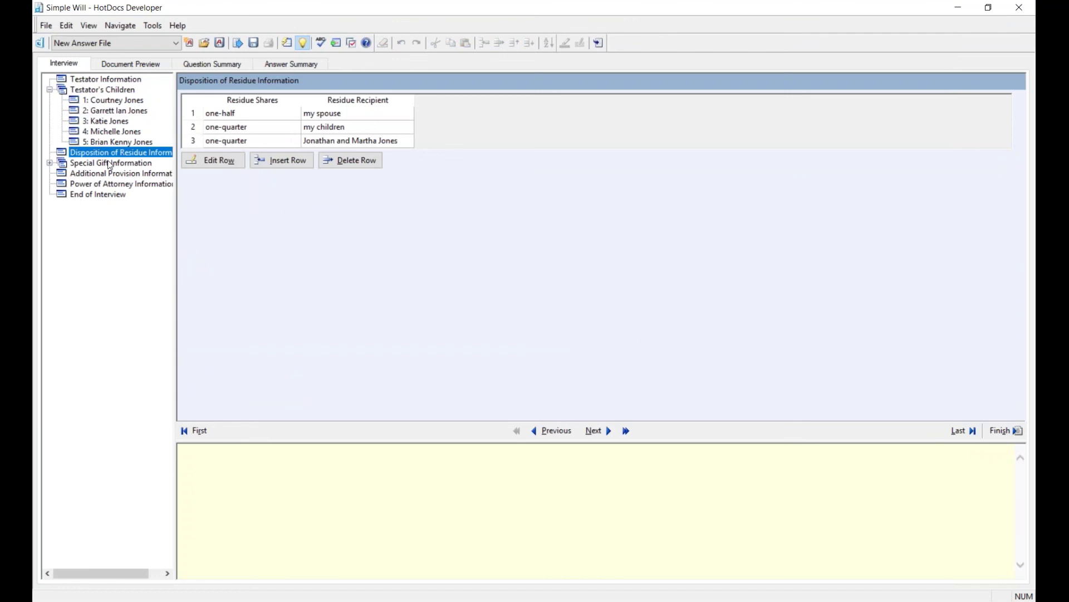
pyautogui.click(110, 164)
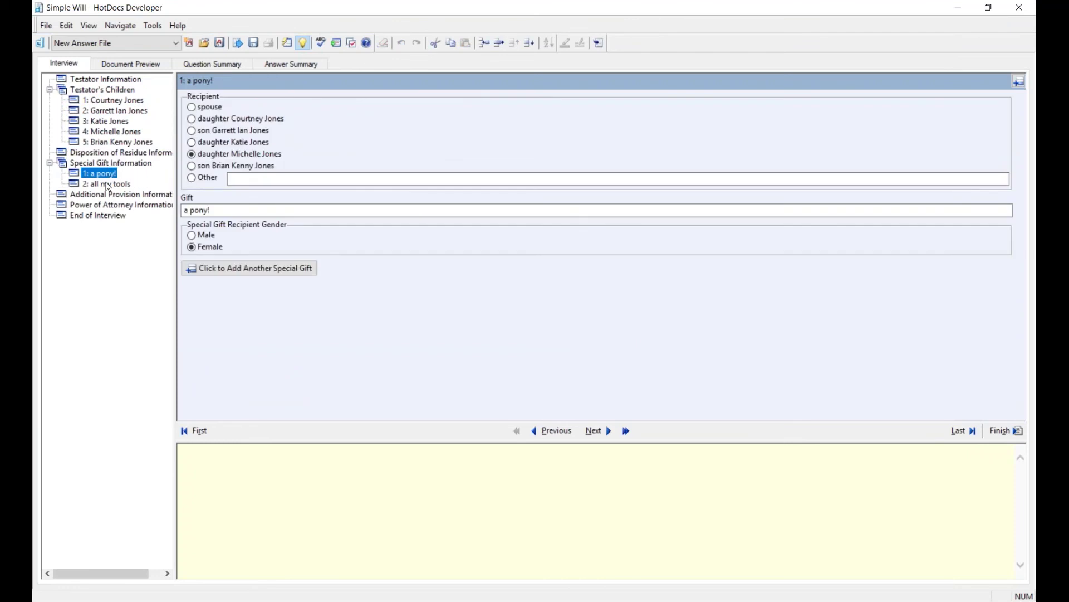
pyautogui.moveTo(212, 210); pyautogui.dragTo(182, 210)
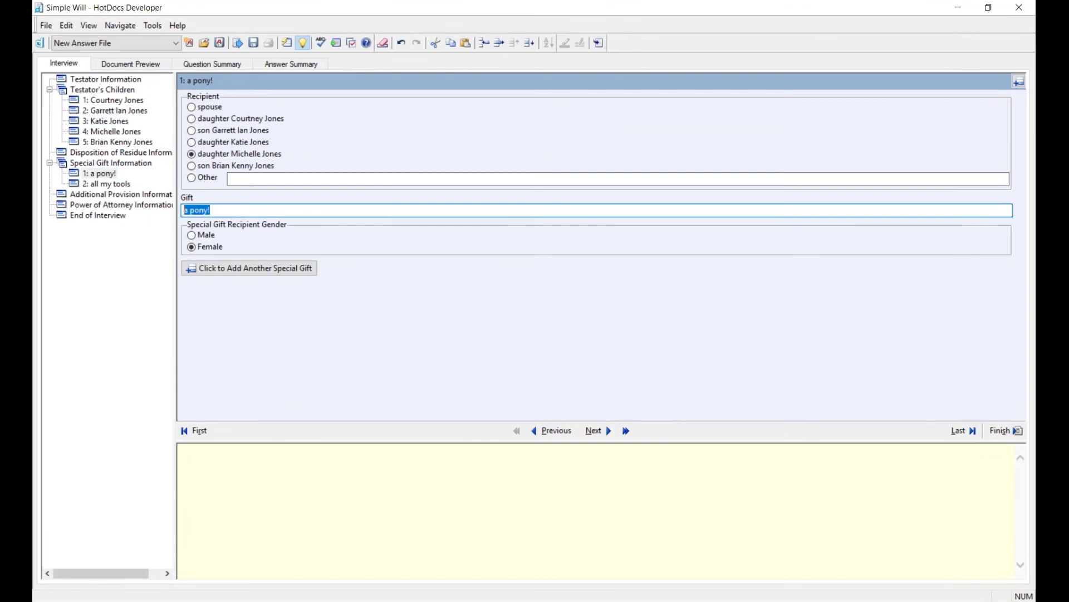
pyautogui.click(121, 185)
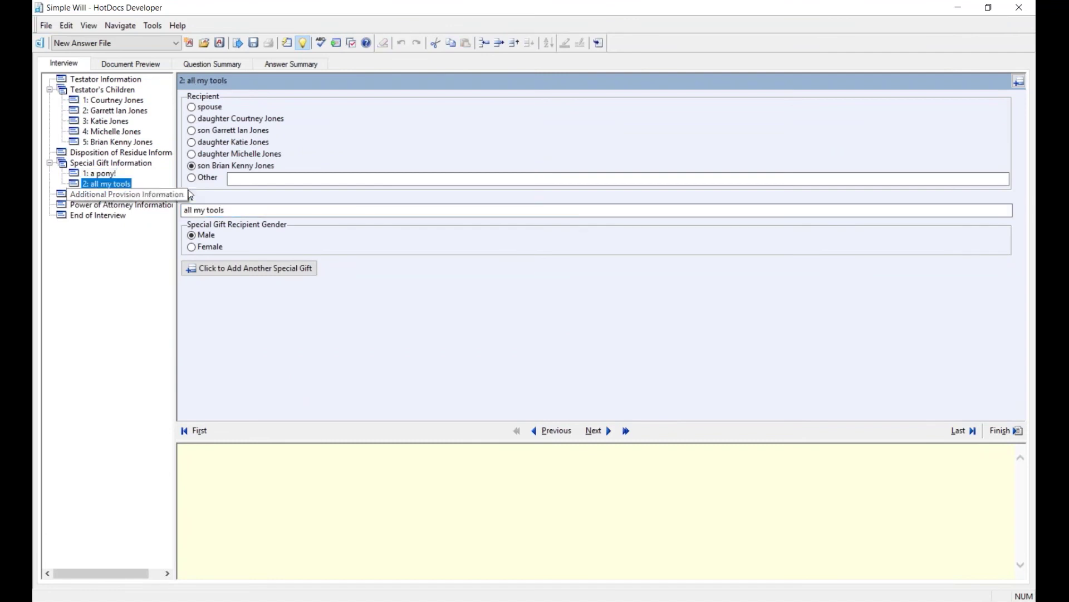
pyautogui.click(122, 195)
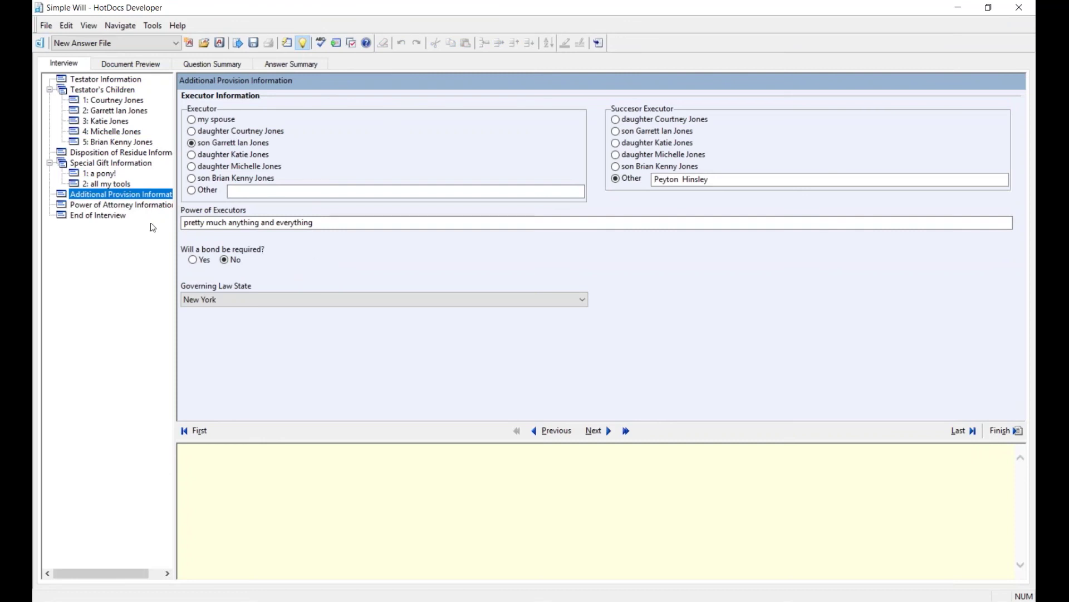
pyautogui.click(115, 205)
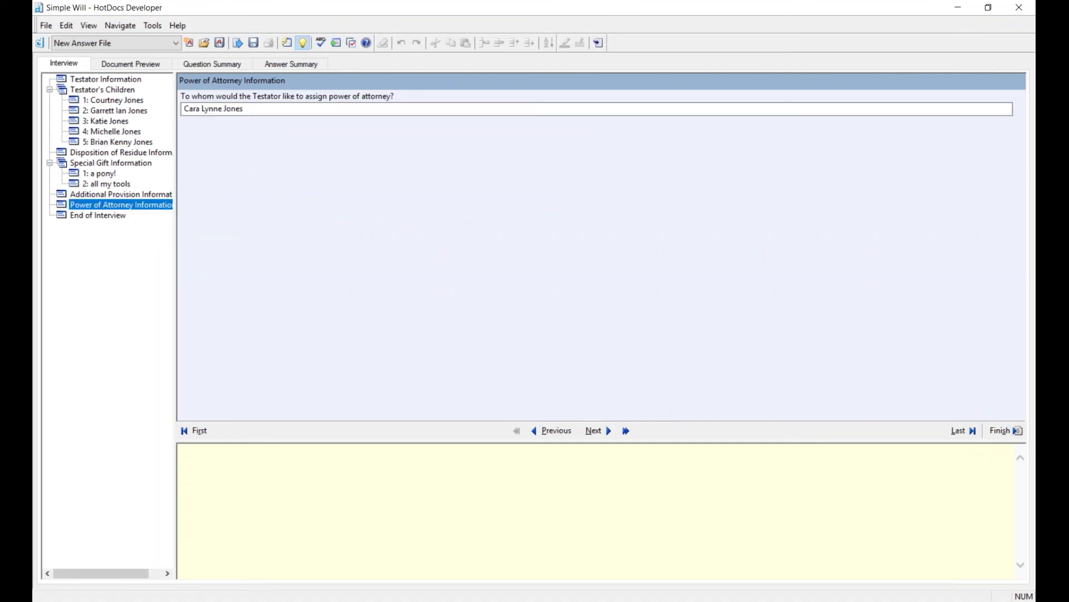
pyautogui.click(120, 218)
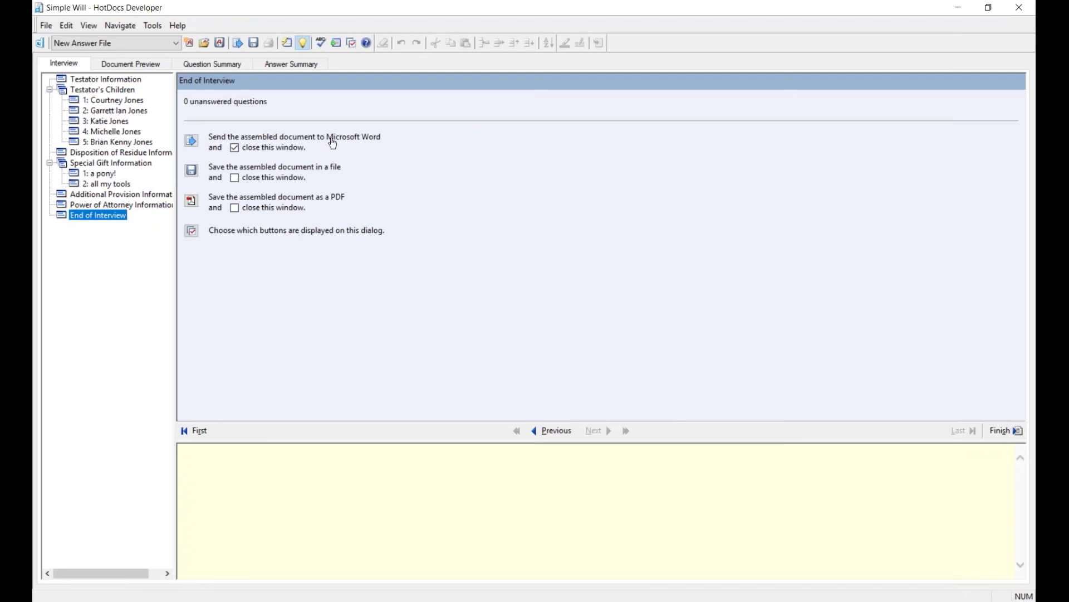
# Finish the interview to send the assembled will to Microsoft Word, checking the answer file's save locations without saving the file.
pyautogui.click(1007, 434)
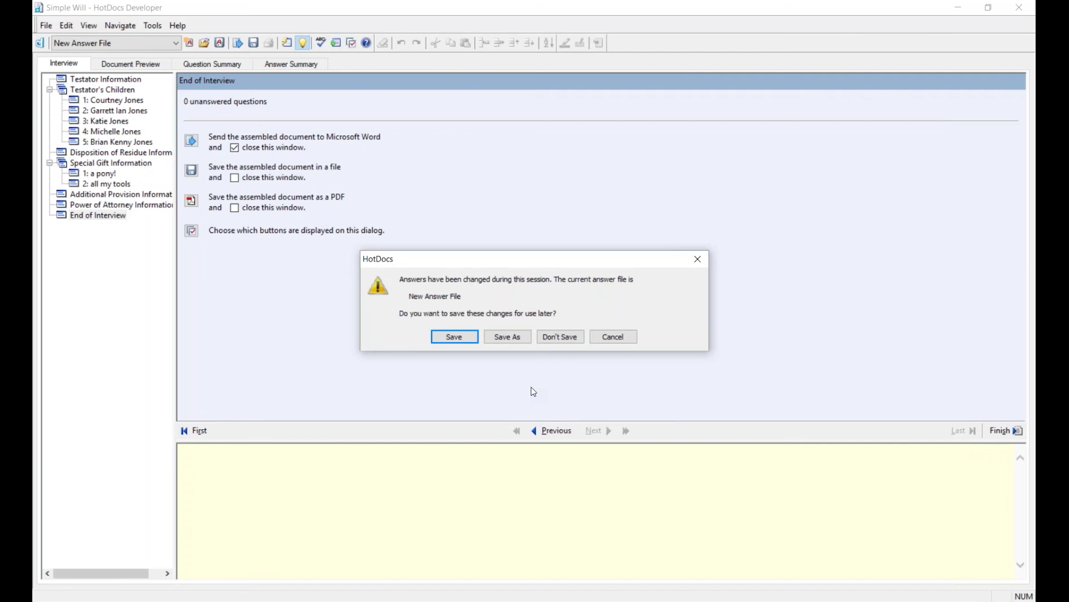
pyautogui.click(507, 336)
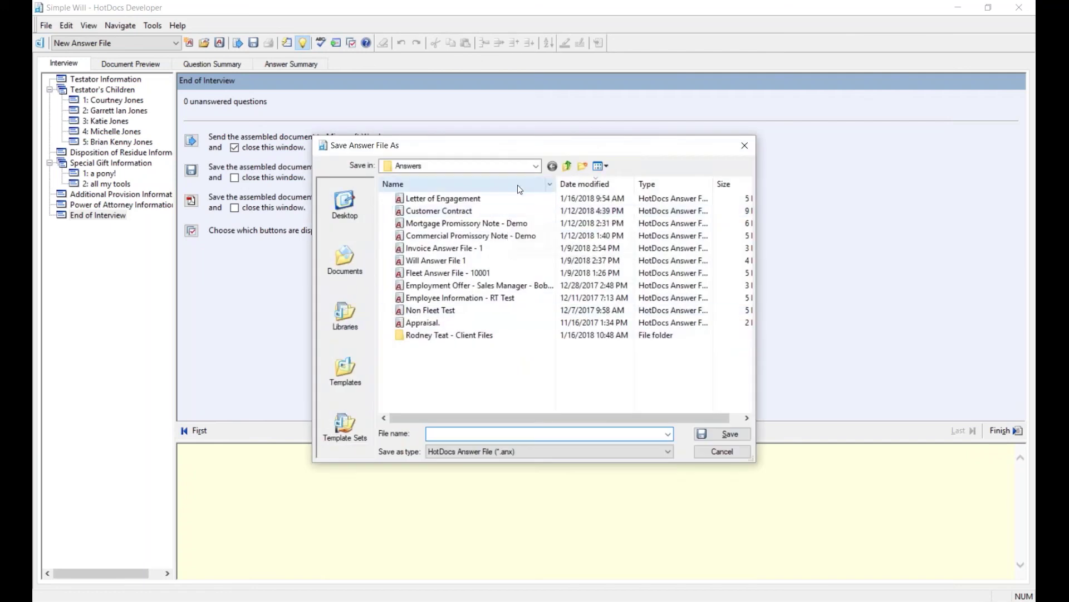
pyautogui.click(535, 166)
pyautogui.click(538, 168)
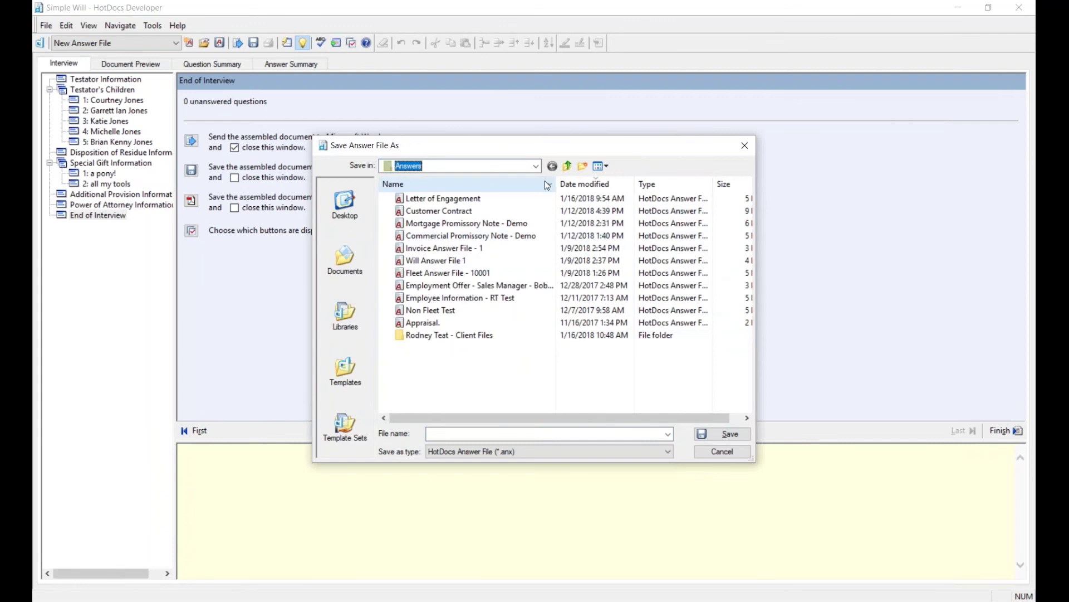
pyautogui.click(538, 169)
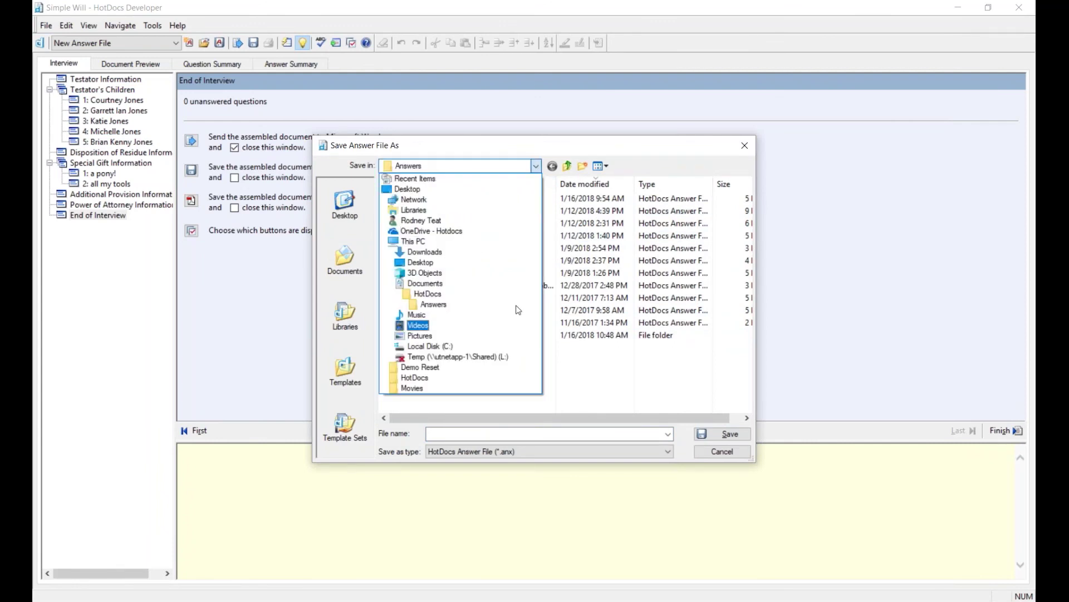
pyautogui.click(636, 151)
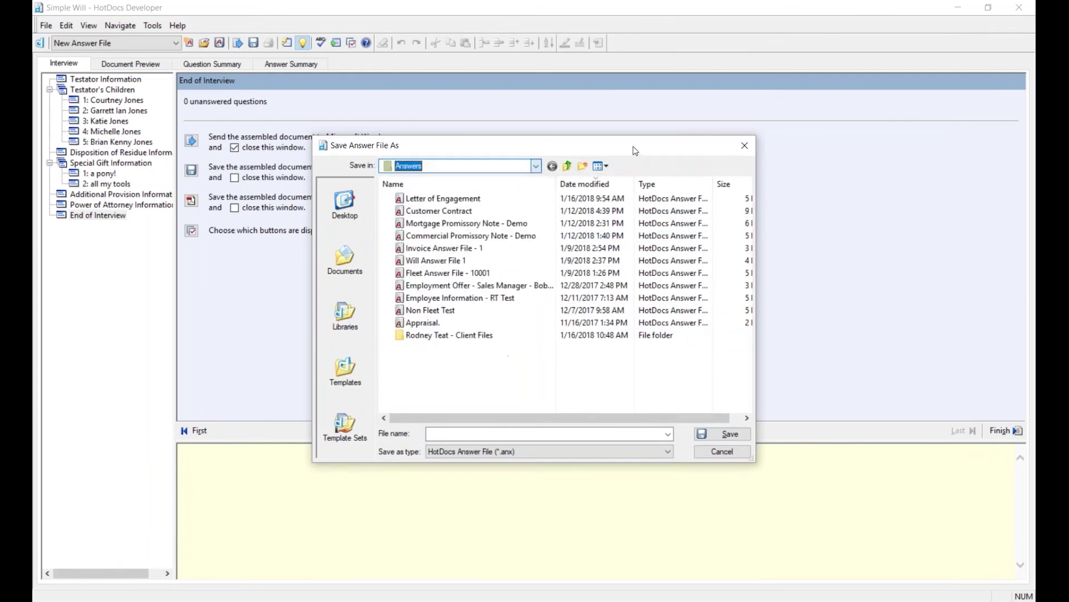
pyautogui.click(723, 452)
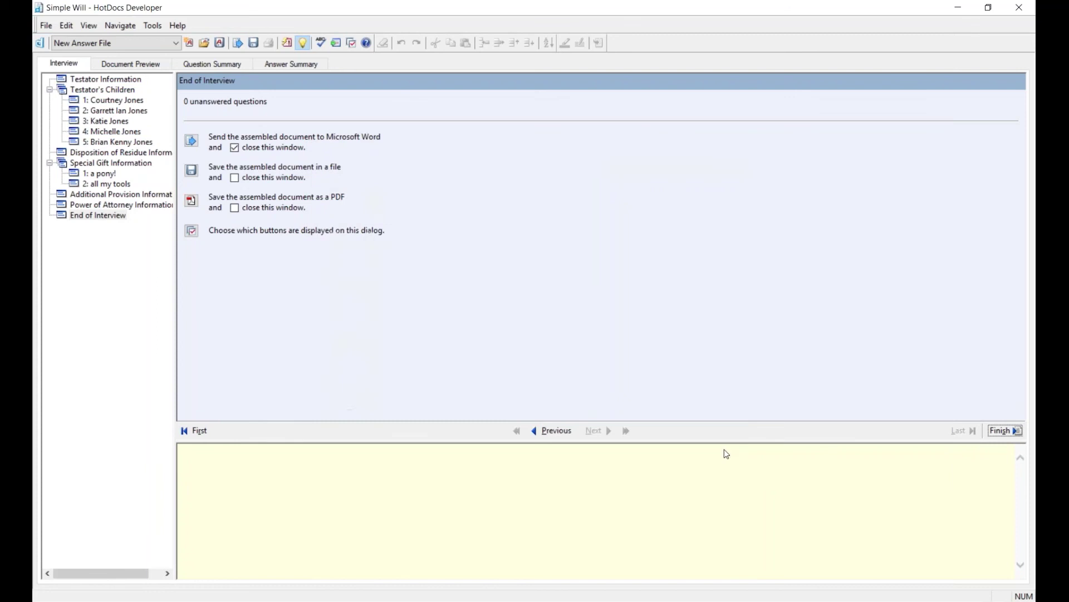
# Switch to Microsoft Word, maximize the assembled will and read its provisions through to the executor section.
pyautogui.click(530, 44)
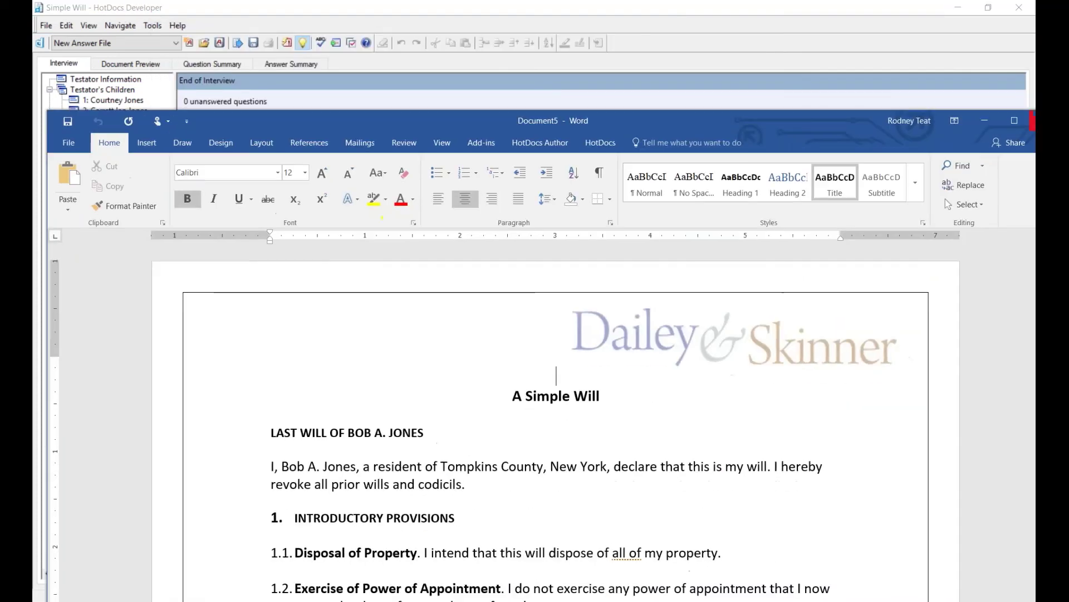
pyautogui.click(1014, 120)
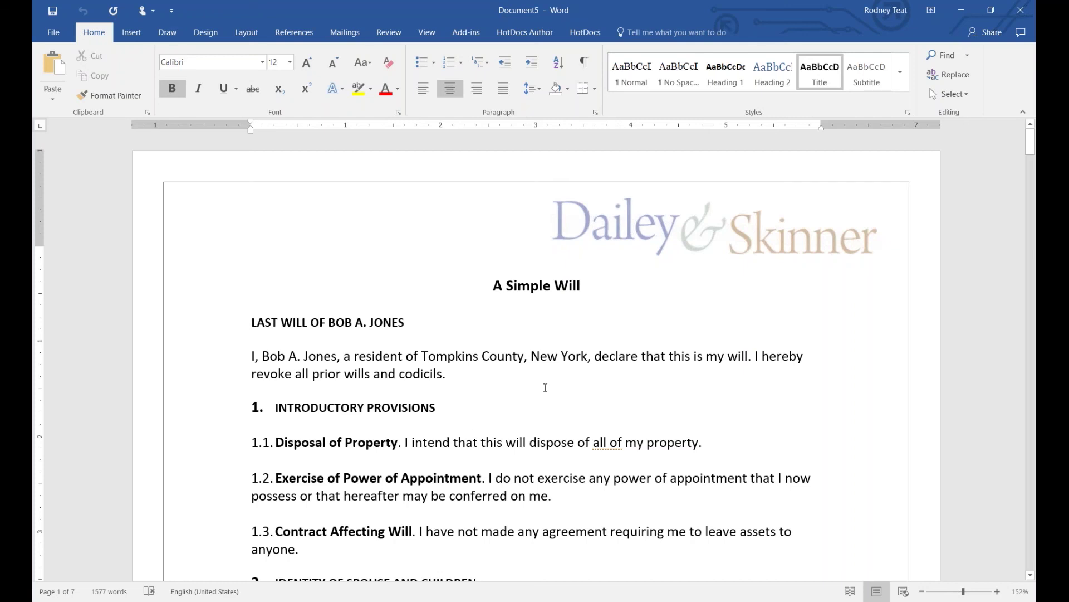
pyautogui.scroll(-5, 538, 388)
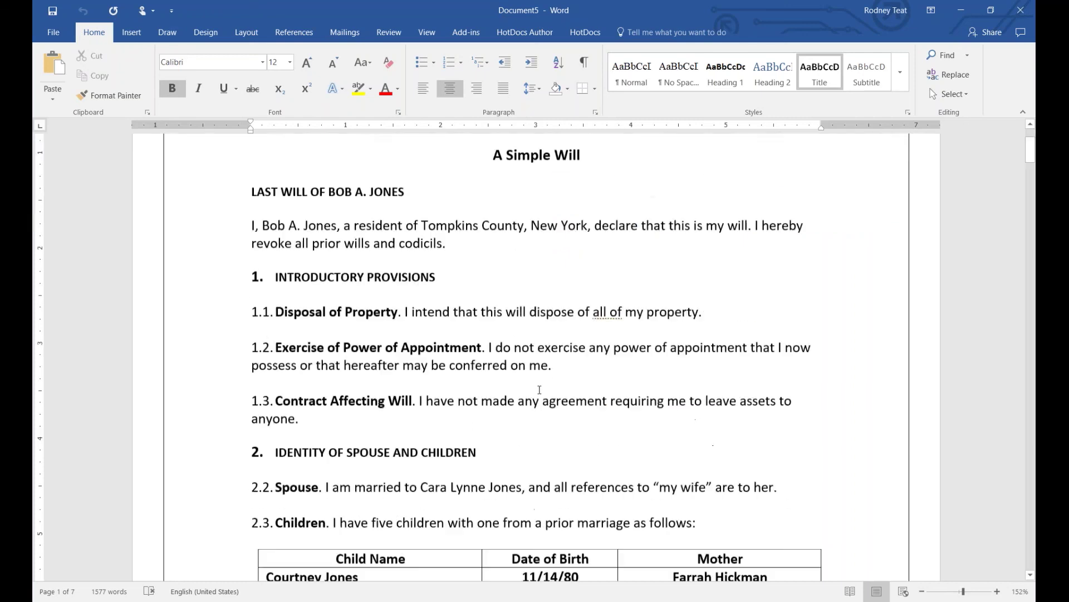
pyautogui.scroll(-10, 537, 388)
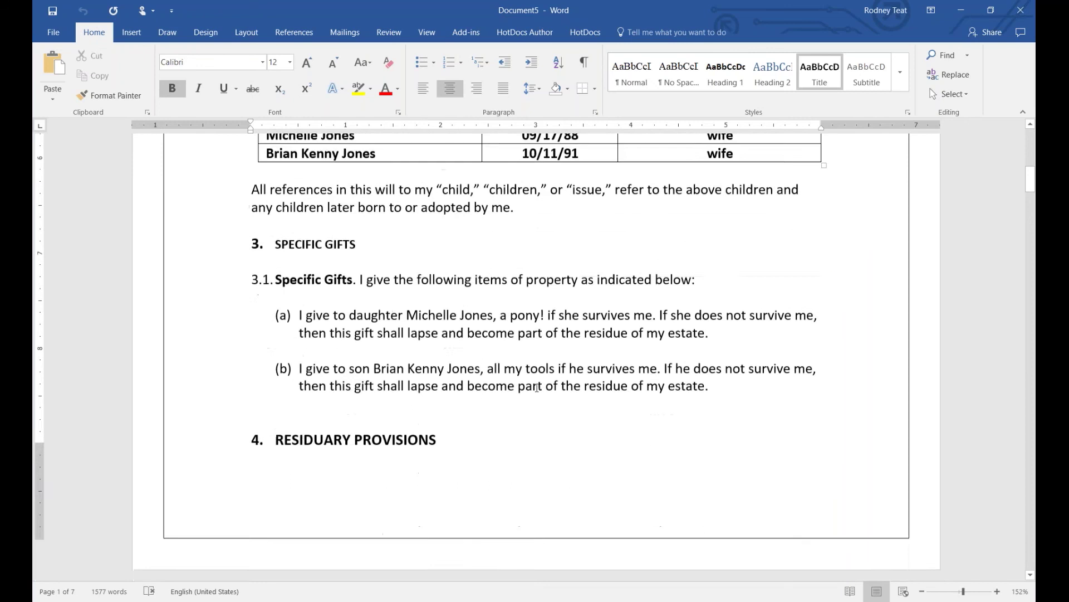
pyautogui.scroll(-15, 537, 388)
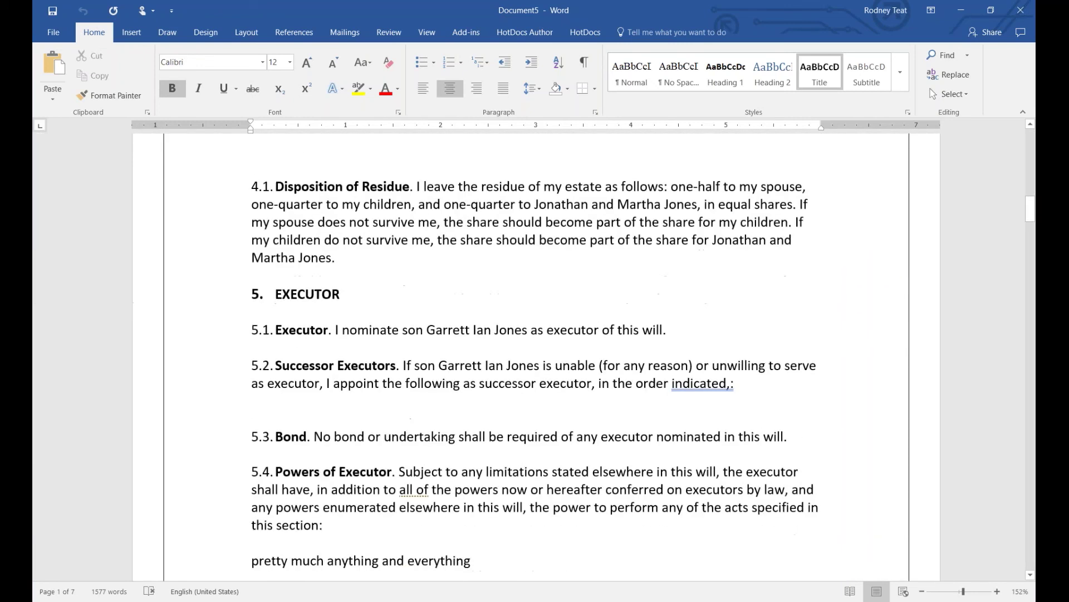
# Color the Concluding Provisions heading text in section 6 of the assembled will red.
pyautogui.scroll(-6, 537, 368)
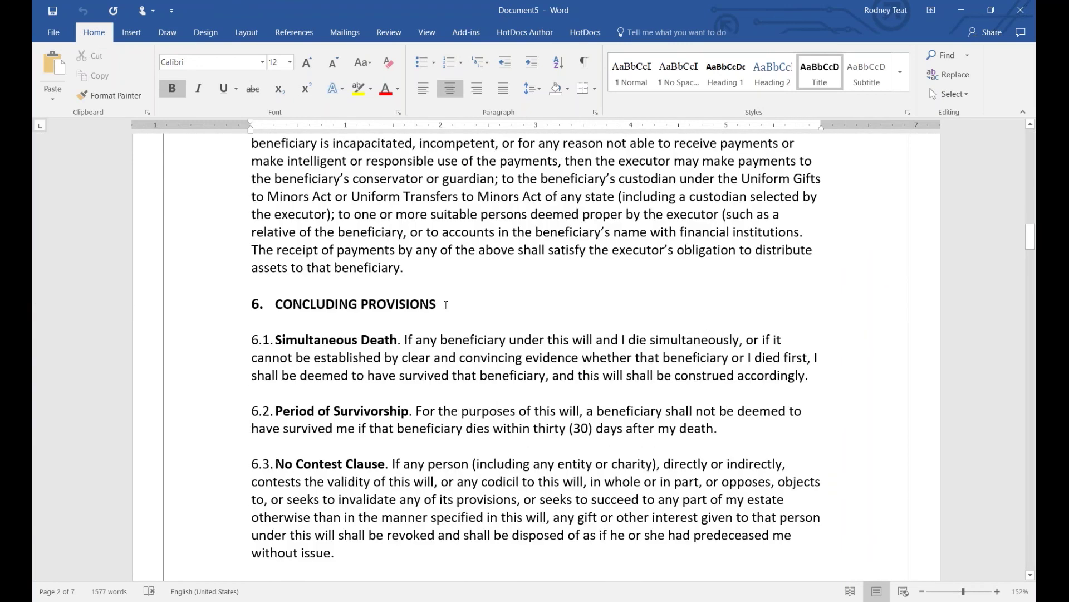
pyautogui.click(444, 304)
pyautogui.click(220, 307)
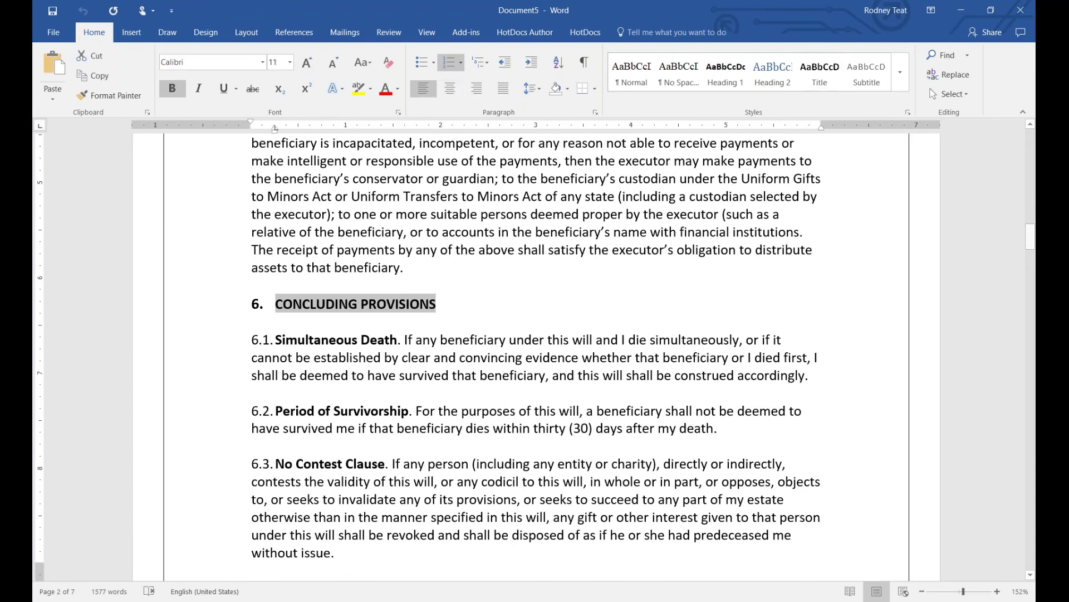
pyautogui.click(386, 89)
pyautogui.click(561, 298)
# Read the will's concluding provisions, the testator's execution block and the witness declaration with its signature lines.
pyautogui.scroll(-6, 560, 298)
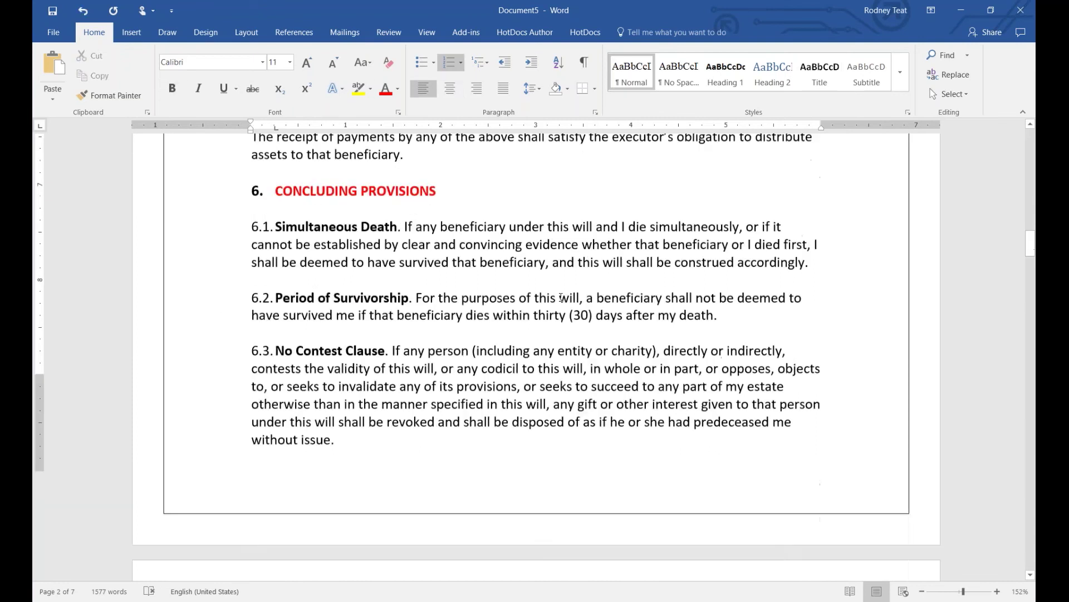
pyautogui.scroll(-5, 554, 301)
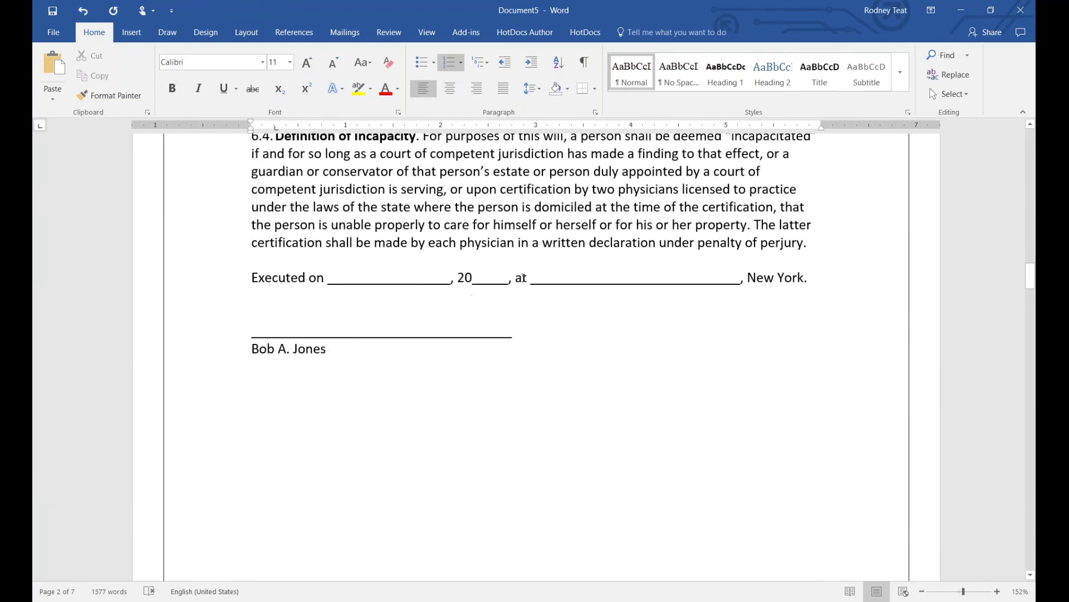
pyautogui.scroll(4, 535, 356)
pyautogui.click(390, 32)
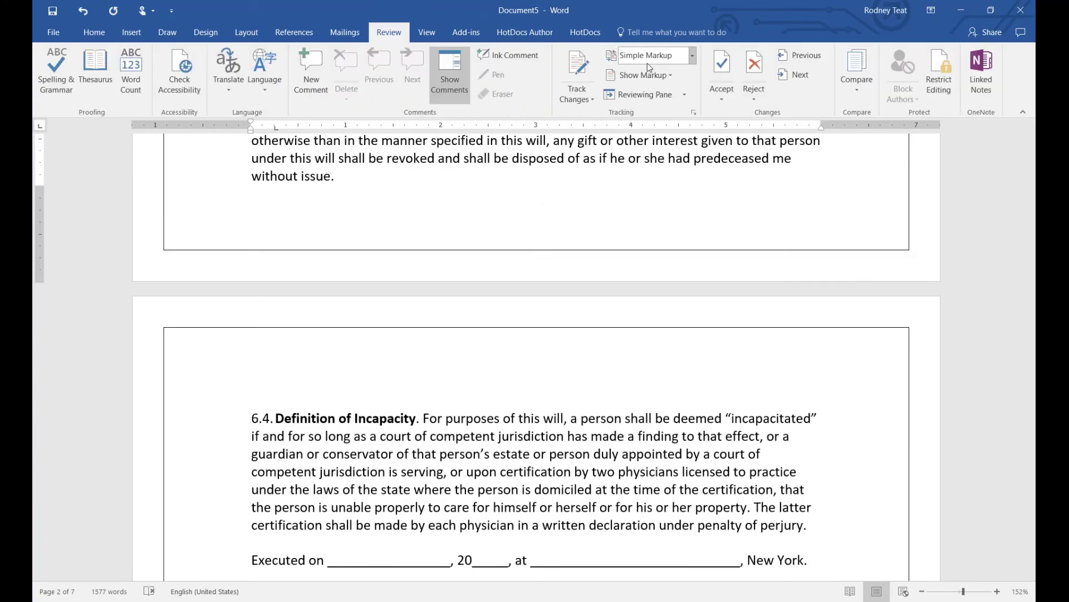
pyautogui.click(253, 400)
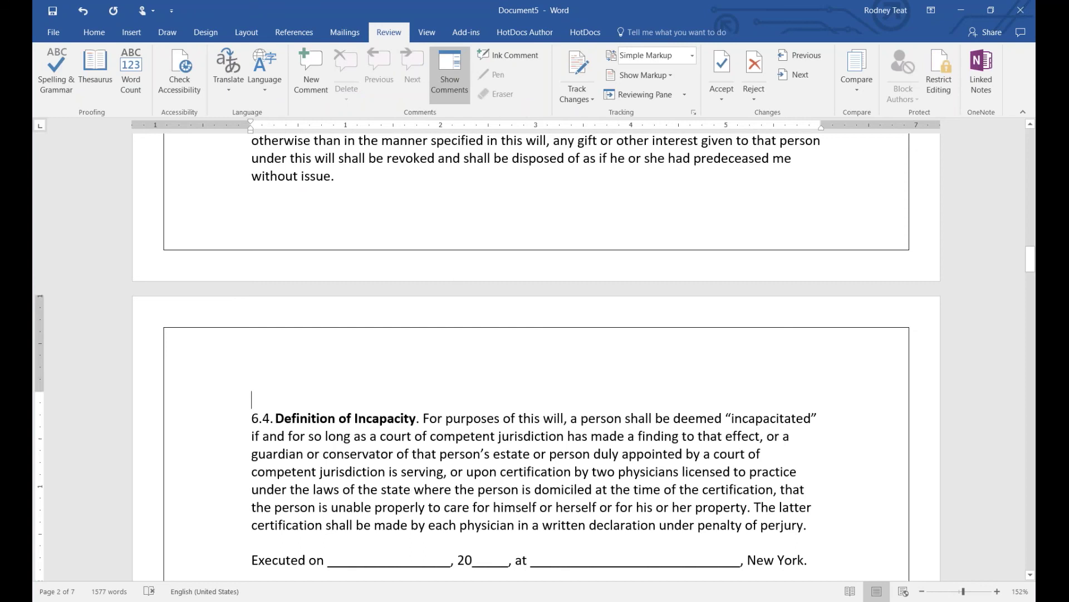
pyautogui.scroll(-2, 254, 400)
pyautogui.scroll(-13, 525, 409)
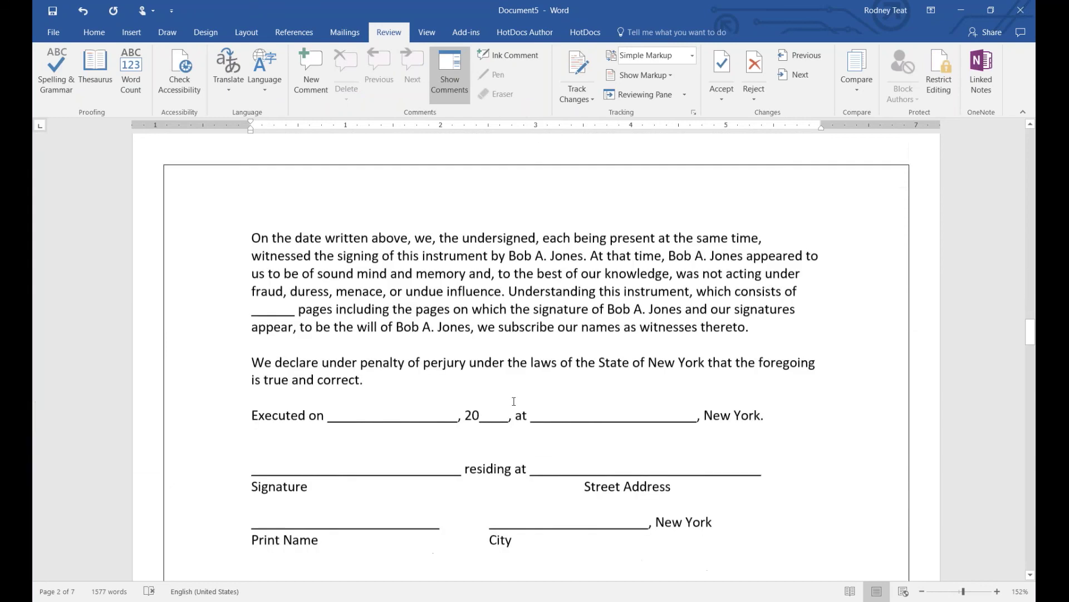
pyautogui.scroll(-15, 447, 317)
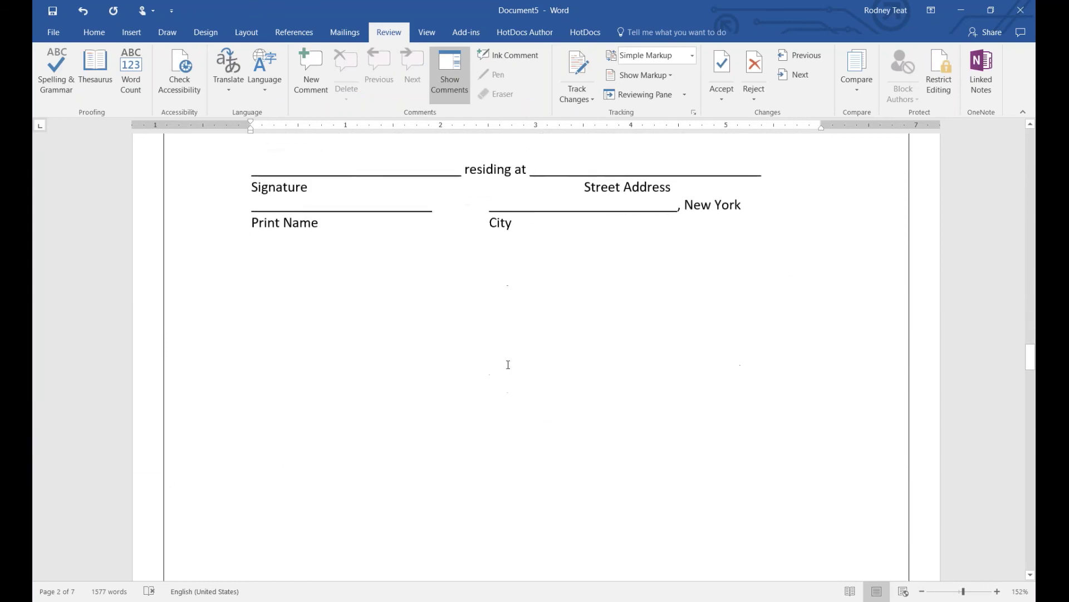
# Read the General Power of Attorney through to its signature line, and return to the will's opening provisions.
pyautogui.scroll(-7, 507, 364)
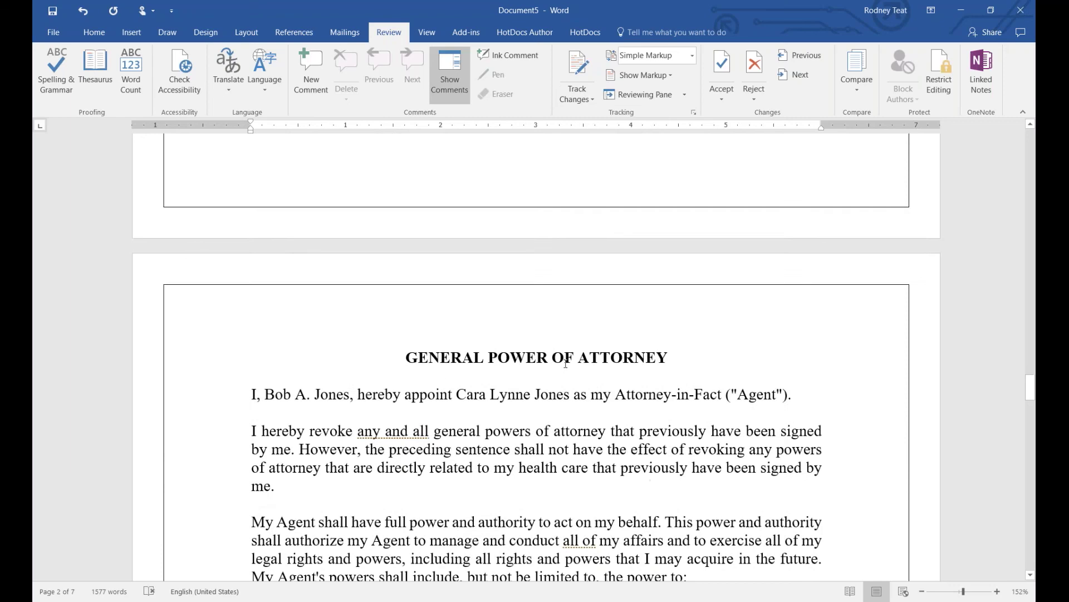
pyautogui.scroll(-3, 581, 363)
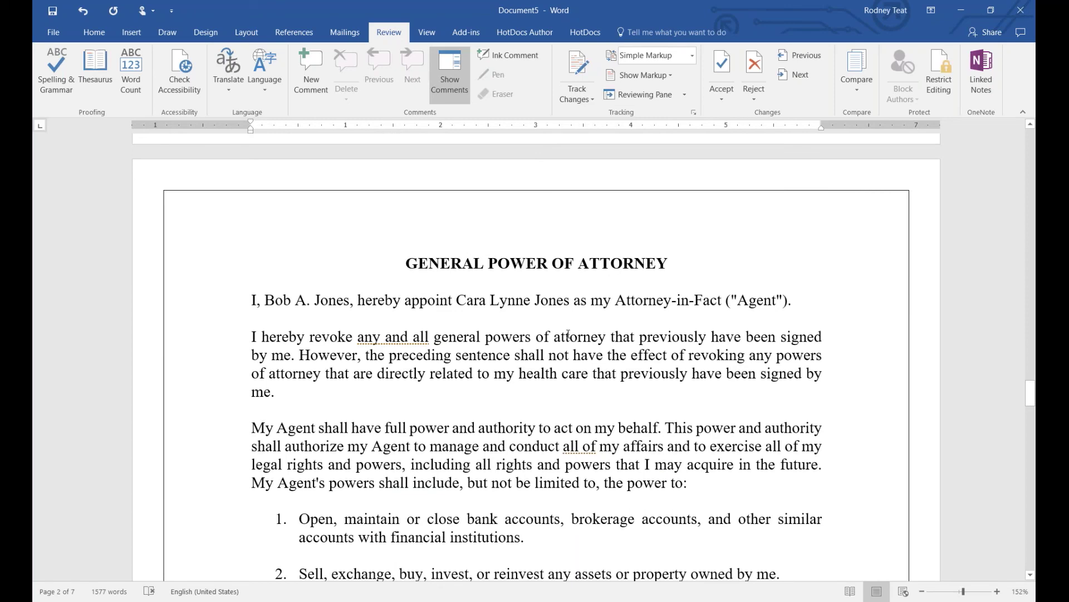
pyautogui.scroll(-15, 568, 333)
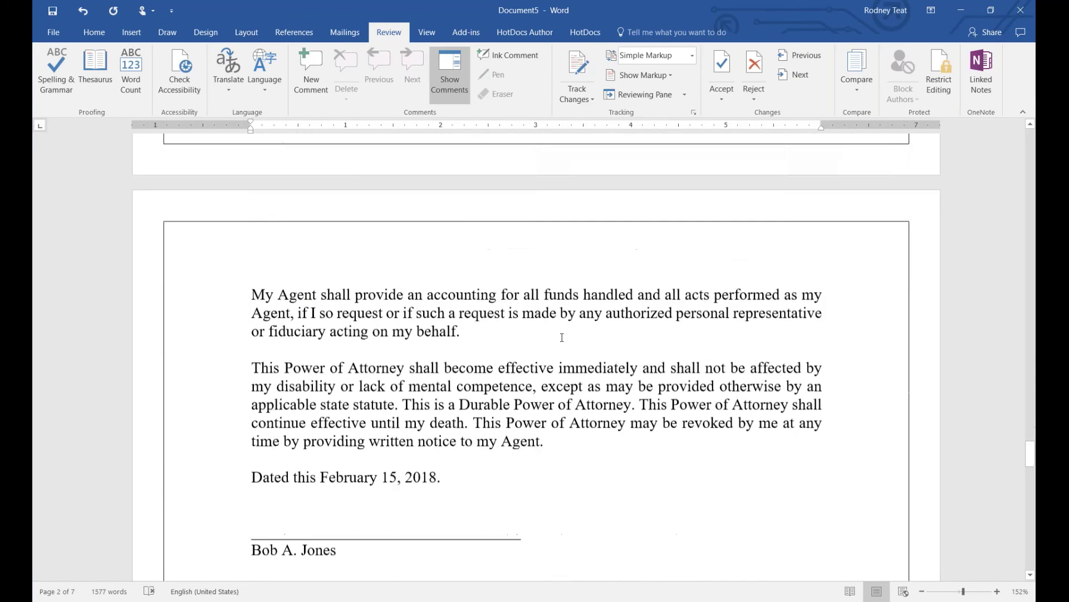
pyautogui.scroll(-3, 562, 337)
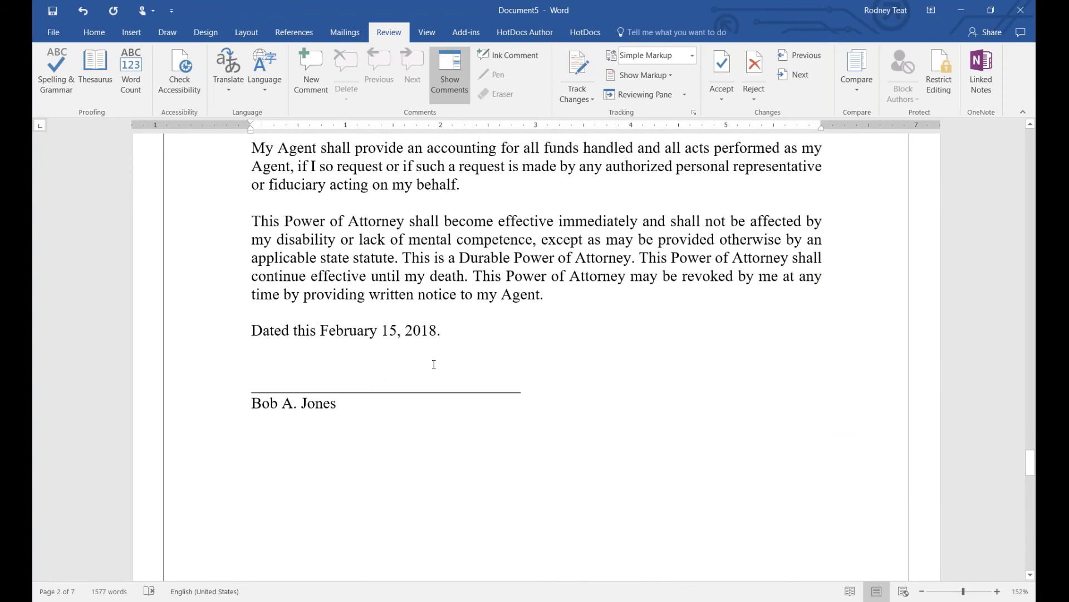
pyautogui.scroll(20, 551, 365)
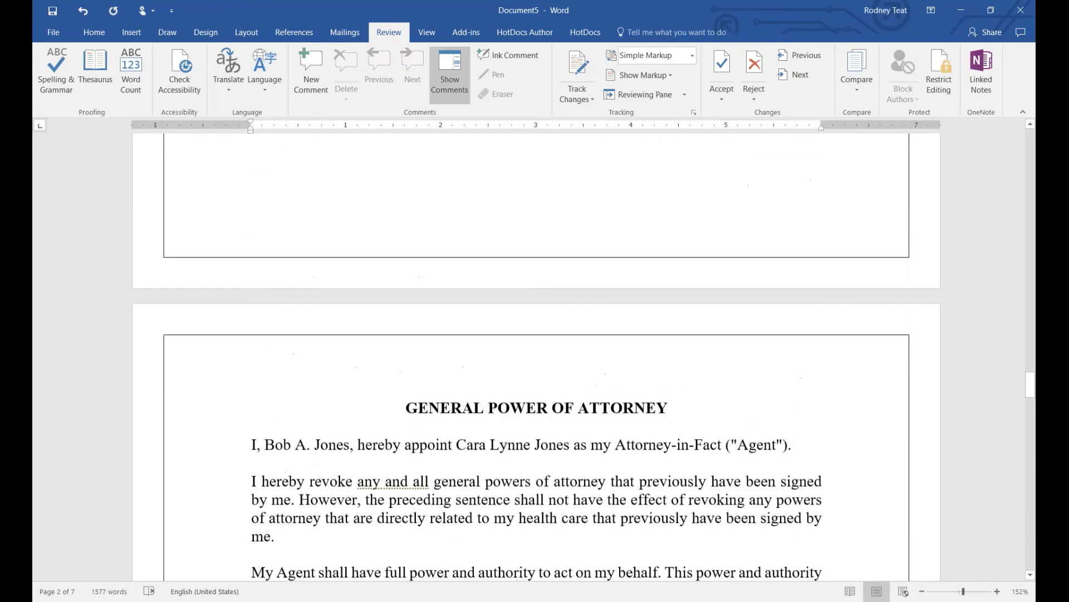
pyautogui.moveTo(1033, 362); pyautogui.dragTo(1034, 133)
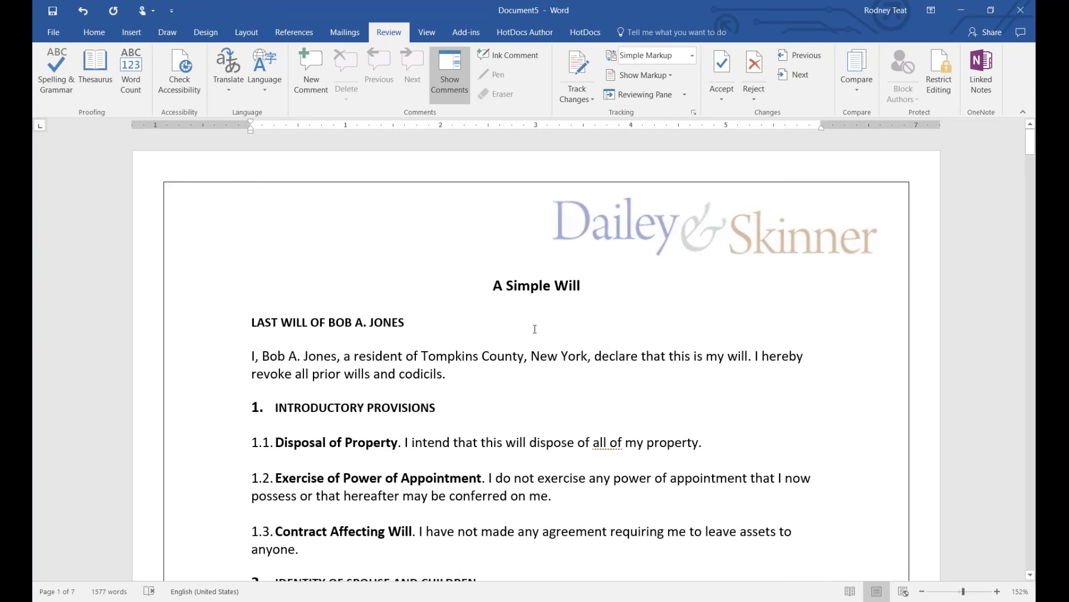
pyautogui.scroll(-2, 520, 339)
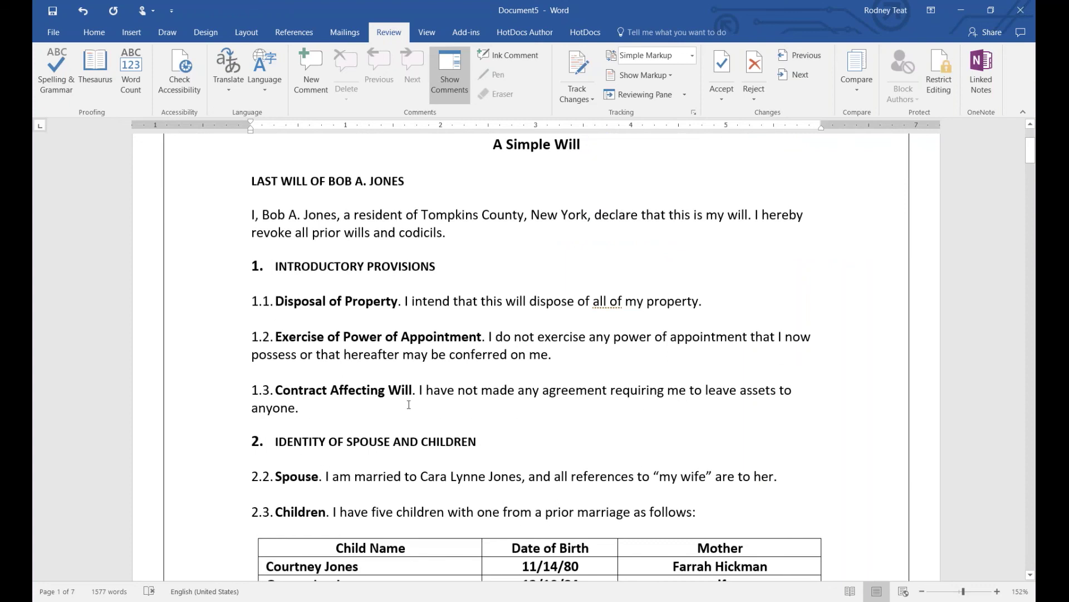
pyautogui.scroll(2, 499, 367)
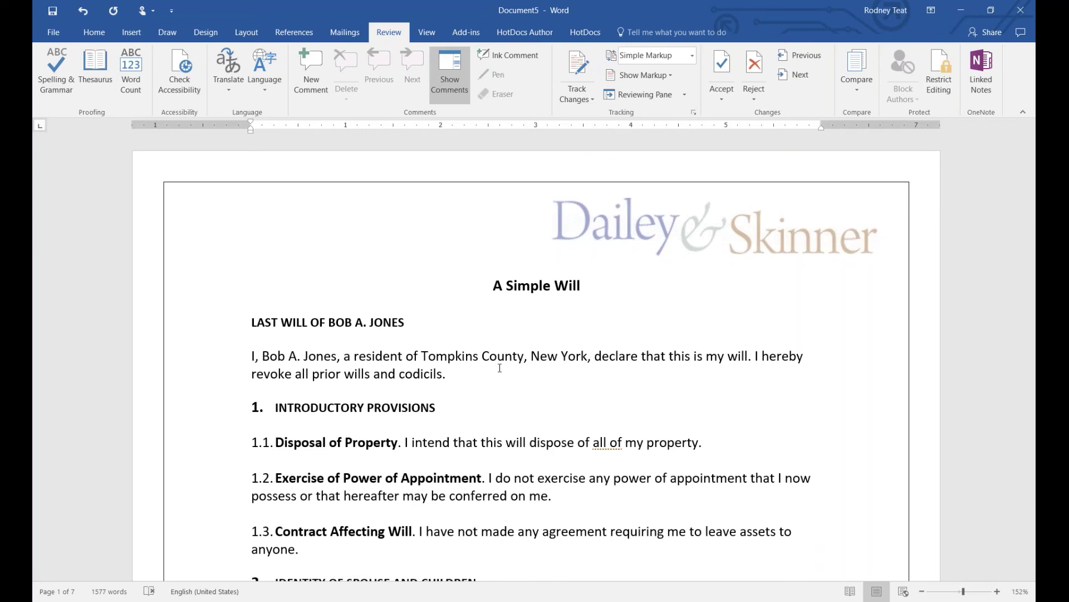
# Close the assembled will without saving its changes, and close the Simple Will interview window in HotDocs.
pyautogui.click(1020, 10)
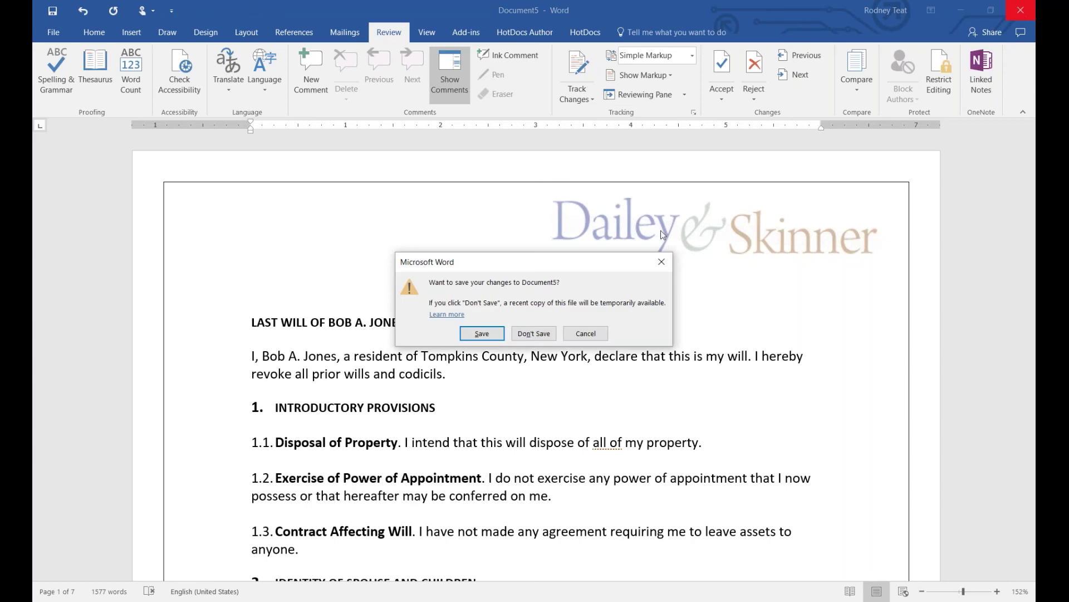
pyautogui.click(533, 333)
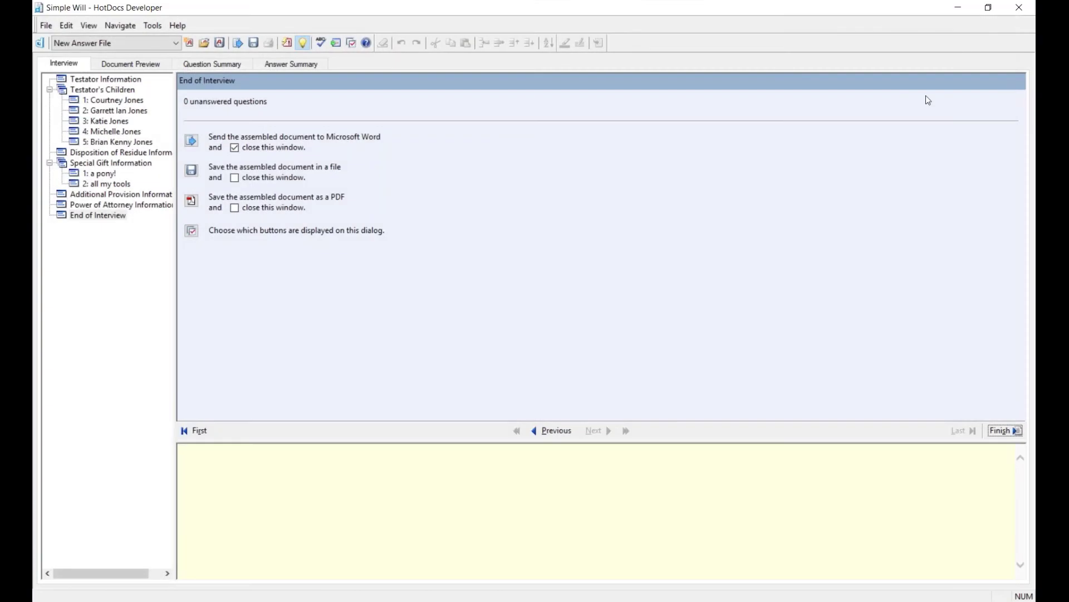
pyautogui.click(1014, 11)
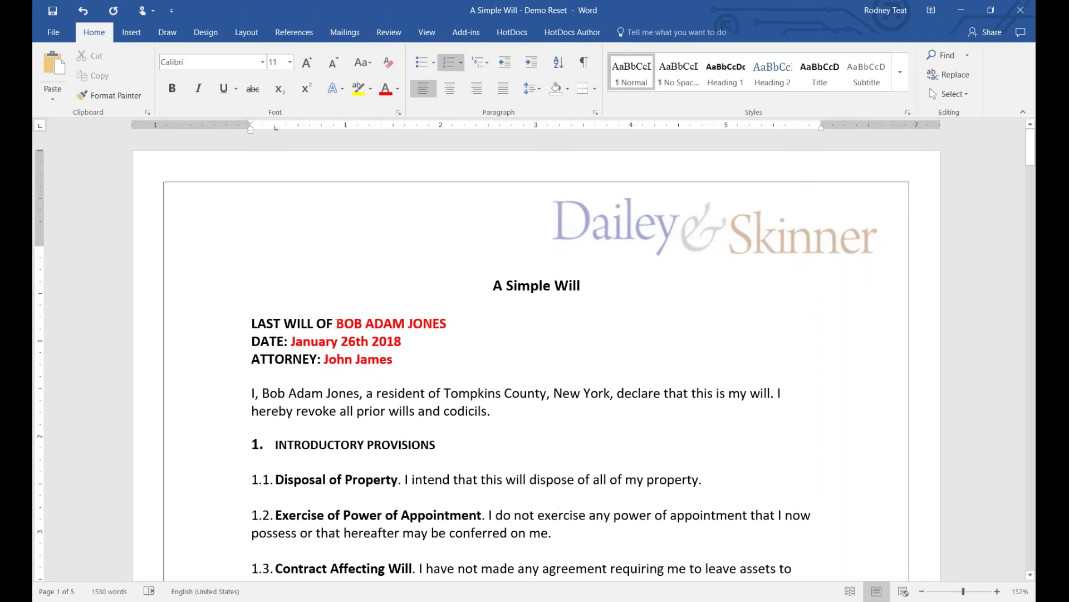
# Examine the red testator name, date and attorney entries at the start of the A Simple Will - Demo Reset document.
pyautogui.moveTo(336, 323); pyautogui.dragTo(447, 323)
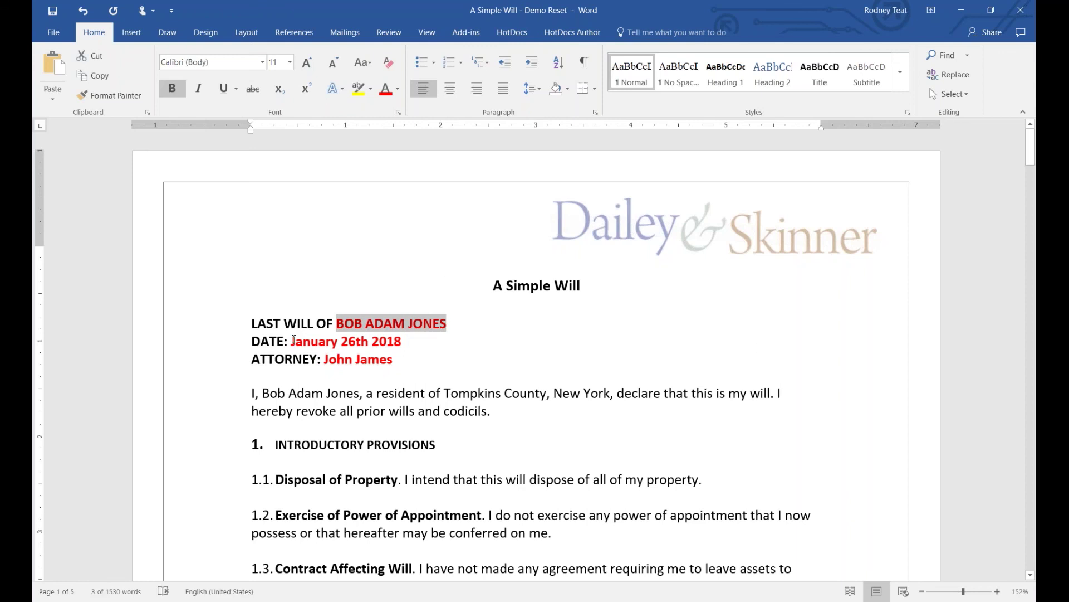
pyautogui.moveTo(292, 341); pyautogui.dragTo(401, 342)
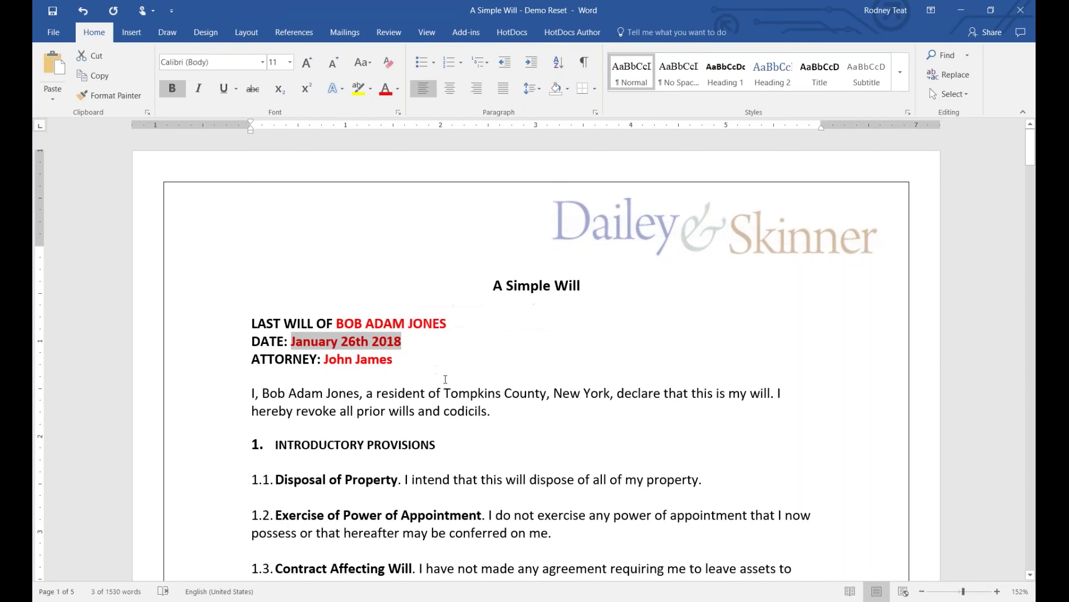
pyautogui.click(419, 360)
pyautogui.scroll(-5, 455, 342)
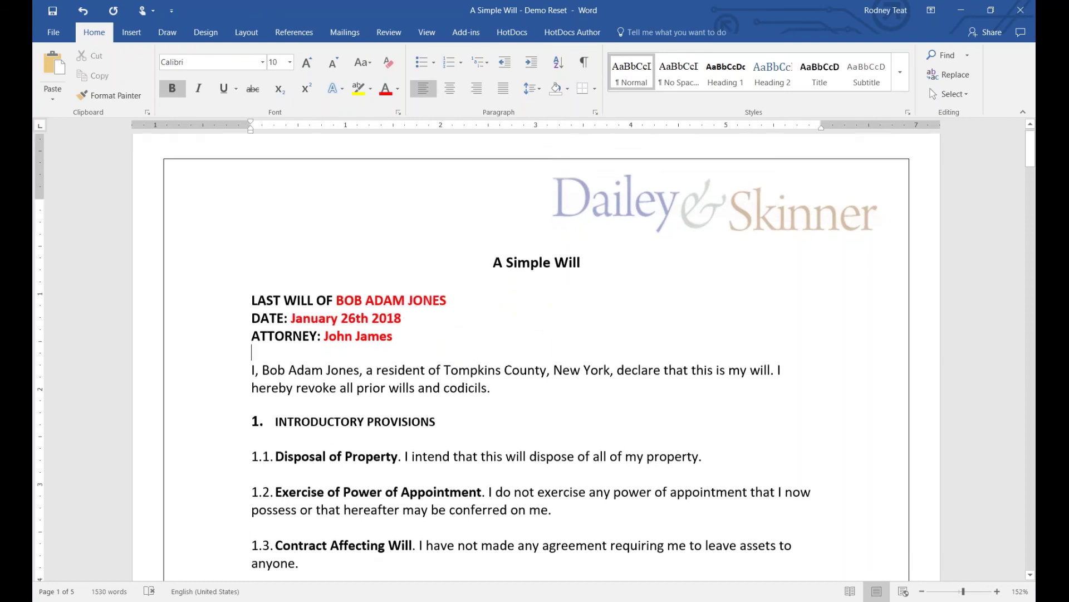
pyautogui.scroll(4, 456, 342)
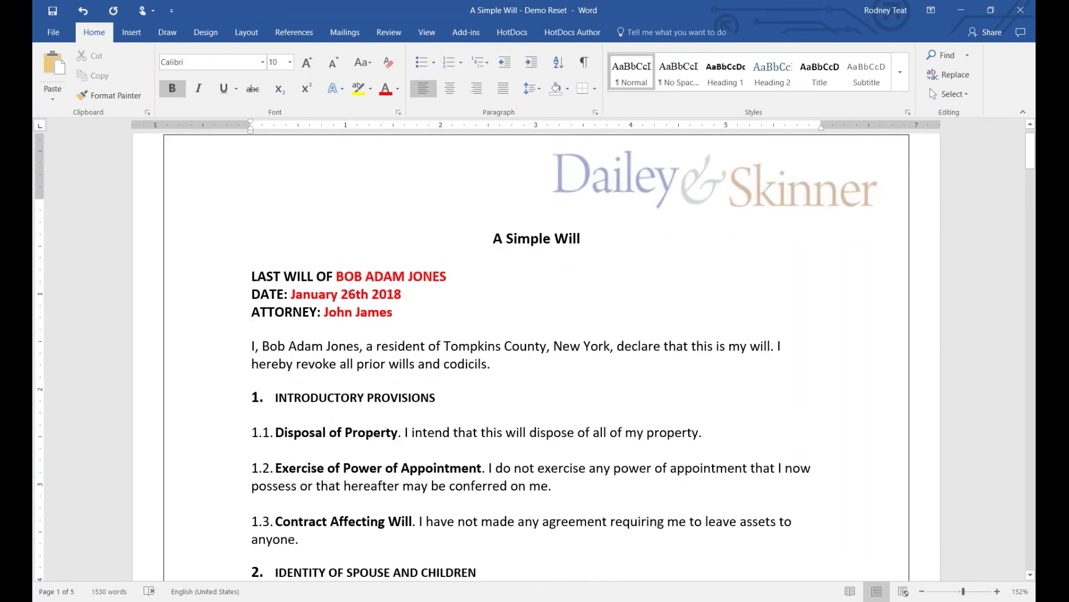
pyautogui.scroll(1, 455, 342)
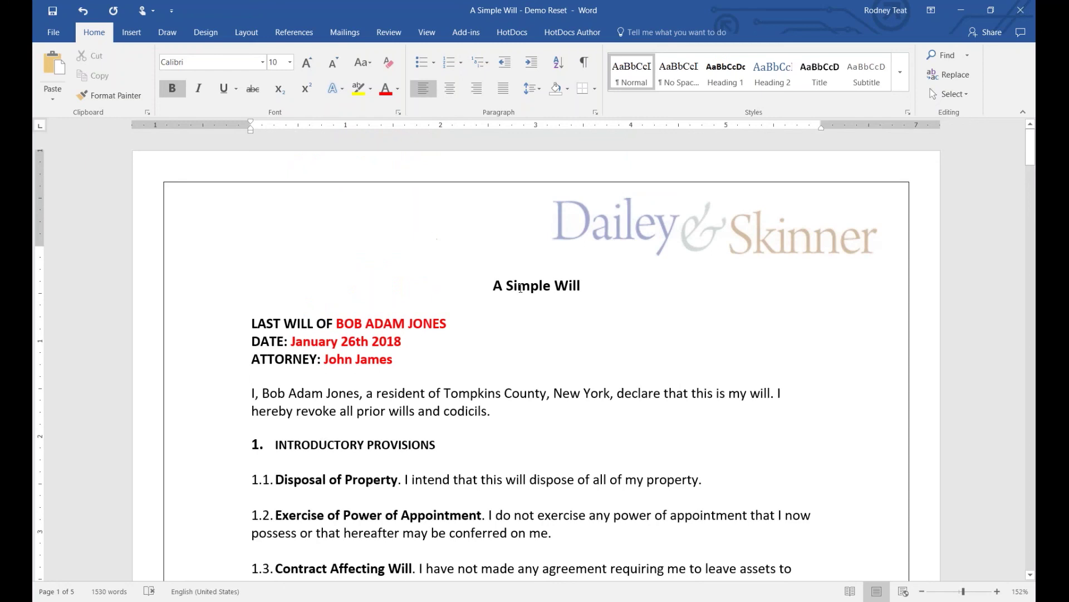
# Create a HotDocs template from the open will and save it as a Word DOCX template named "A Simple WIll Demo 1".
pyautogui.click(512, 33)
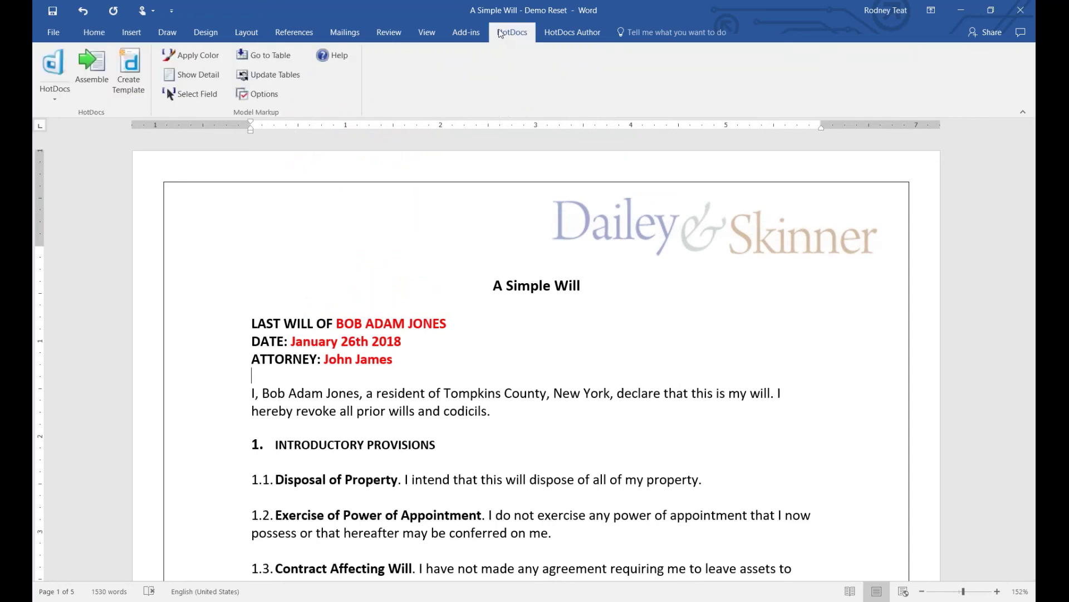
pyautogui.click(129, 71)
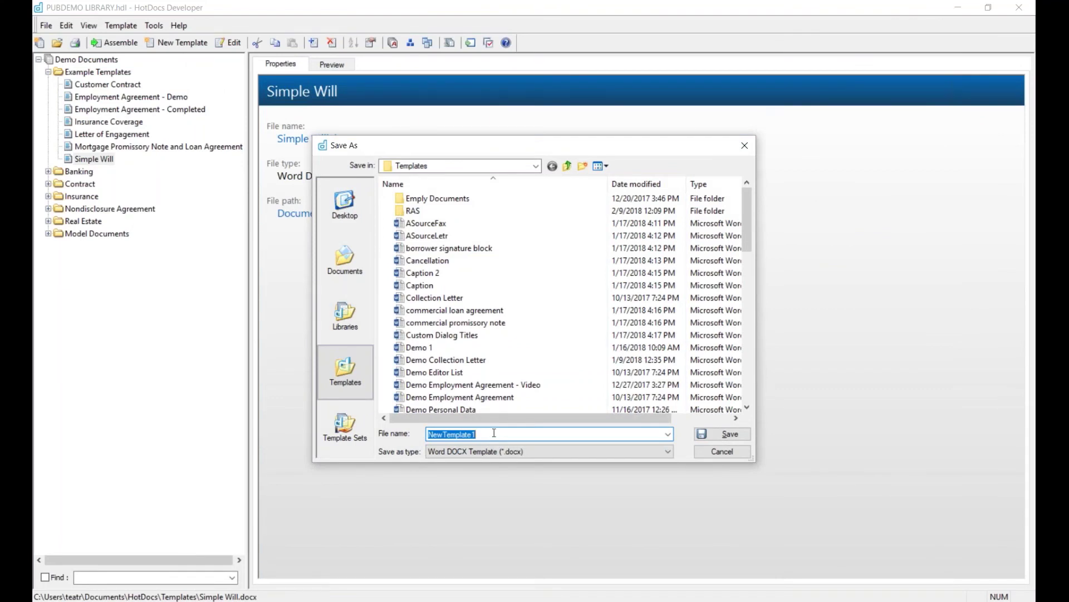
pyautogui.write('A Simple Will Demo 1')
pyautogui.click(724, 435)
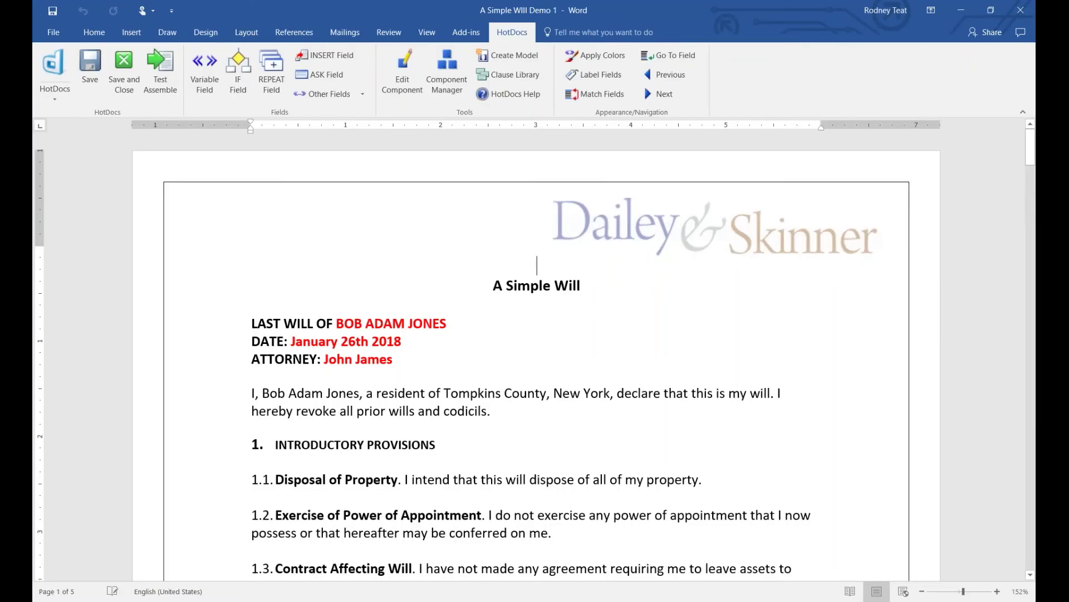
# Move the new template's window aside to compare it with the original document, and maximize the template again.
pyautogui.moveTo(717, 15); pyautogui.dragTo(691, 453)
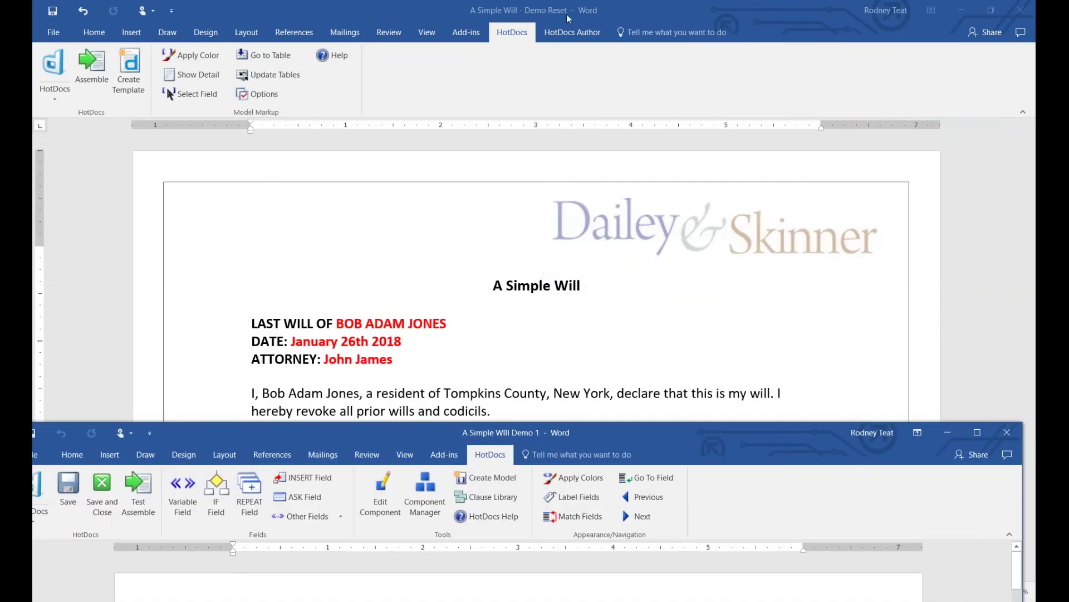
pyautogui.moveTo(720, 434); pyautogui.dragTo(735, 83)
pyautogui.click(981, 78)
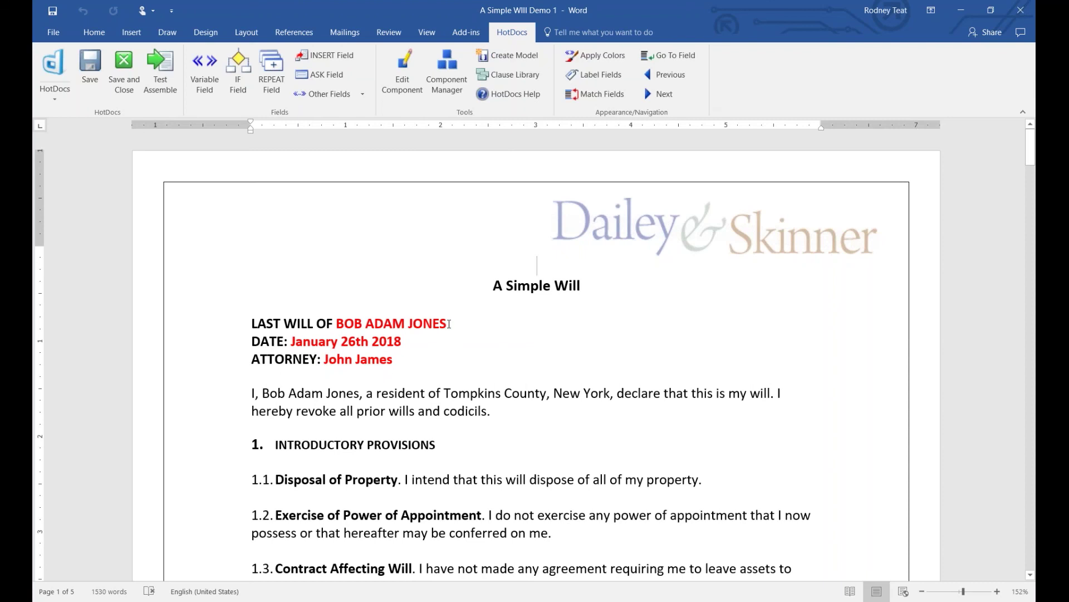
# Replace the testator's name throughout the will with a text variable named "Client Name" in the "Like This" format.
pyautogui.moveTo(445, 323); pyautogui.dragTo(339, 324)
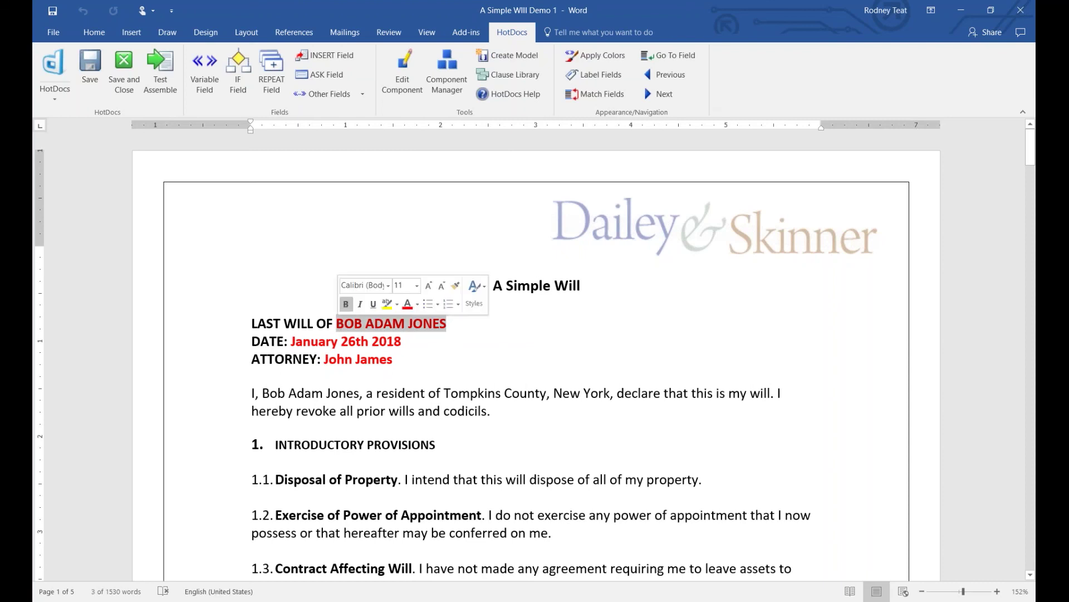
pyautogui.click(203, 66)
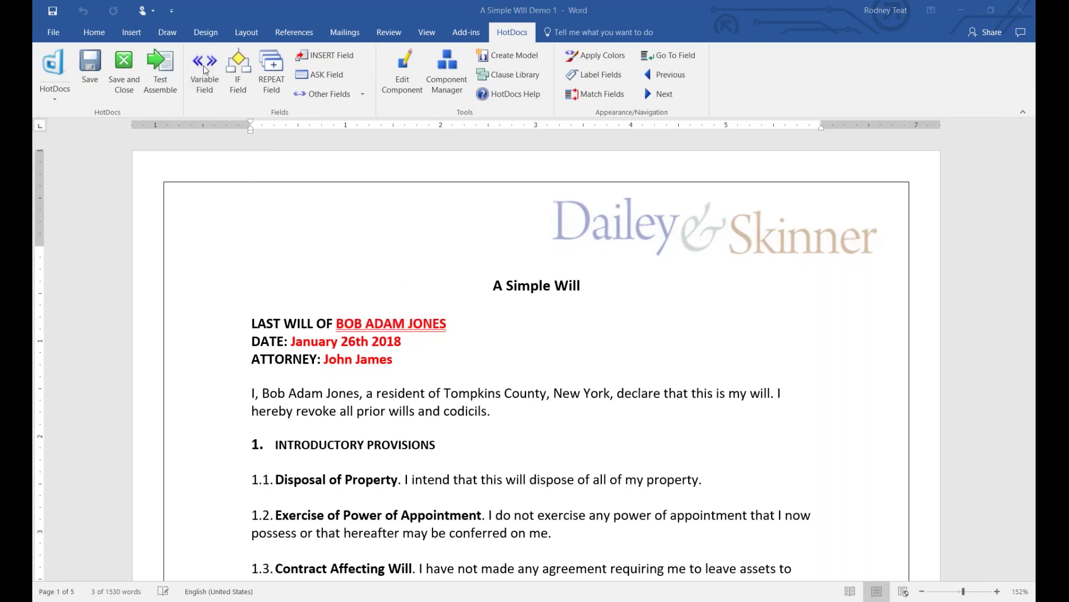
pyautogui.moveTo(1006, 303); pyautogui.dragTo(824, 76)
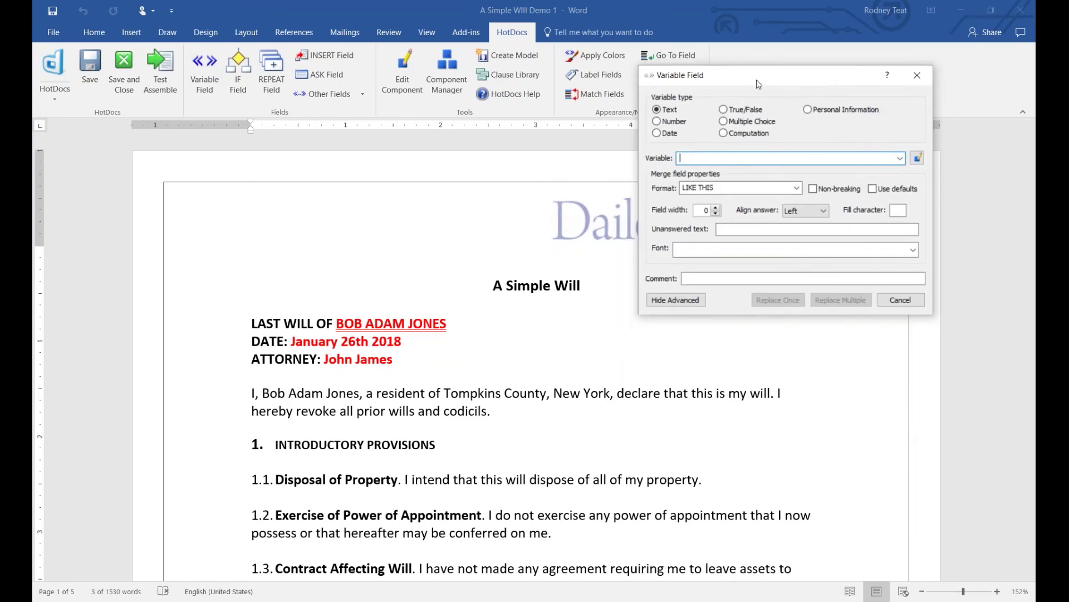
pyautogui.moveTo(756, 79); pyautogui.dragTo(585, 275)
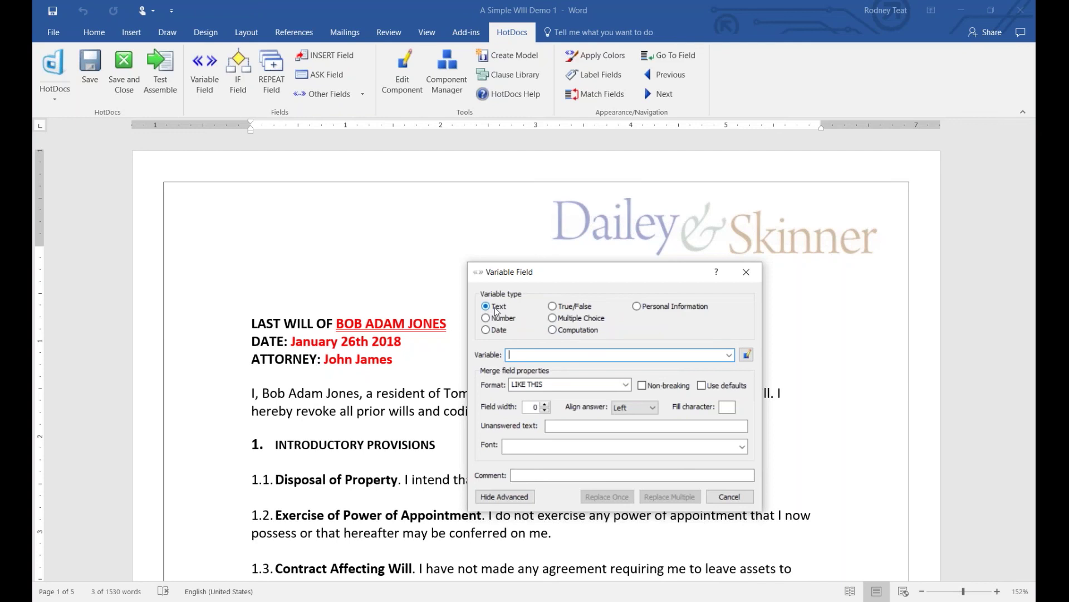
pyautogui.click(729, 355)
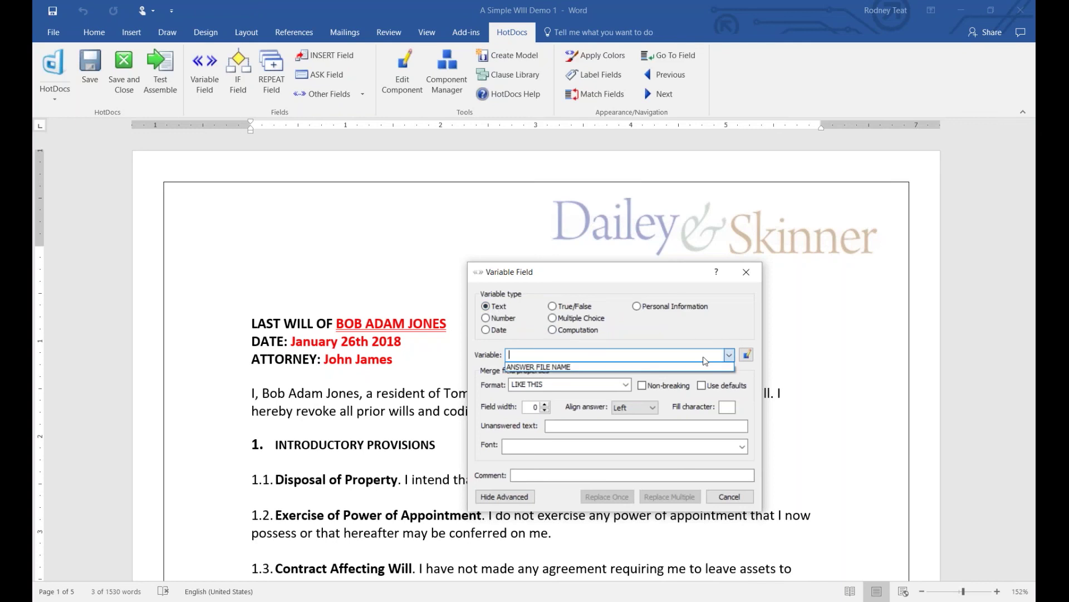
pyautogui.click(693, 357)
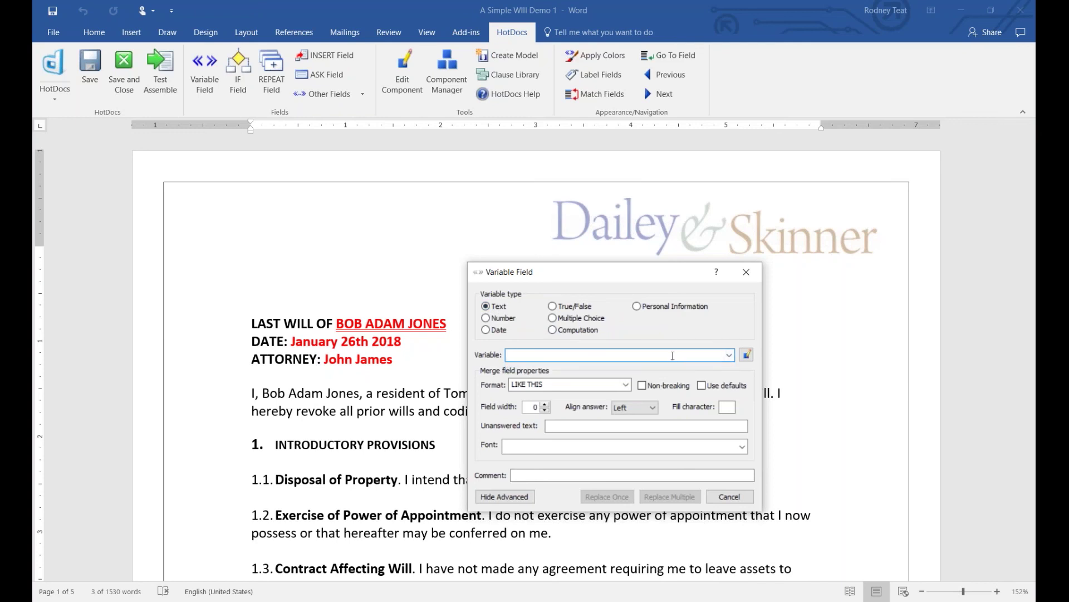
pyautogui.write('Client Name')
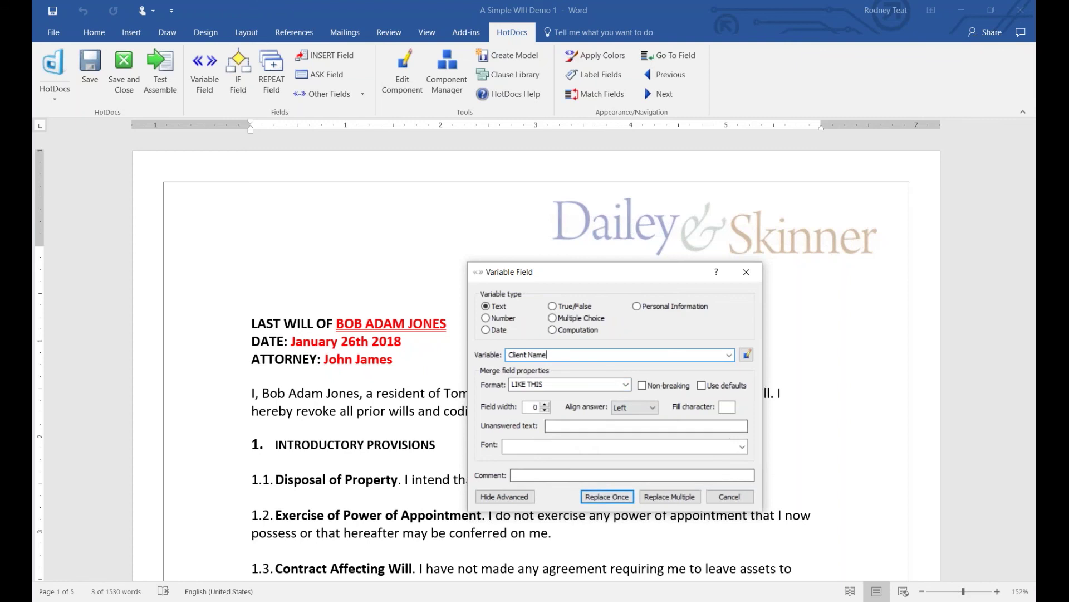
pyautogui.click(627, 385)
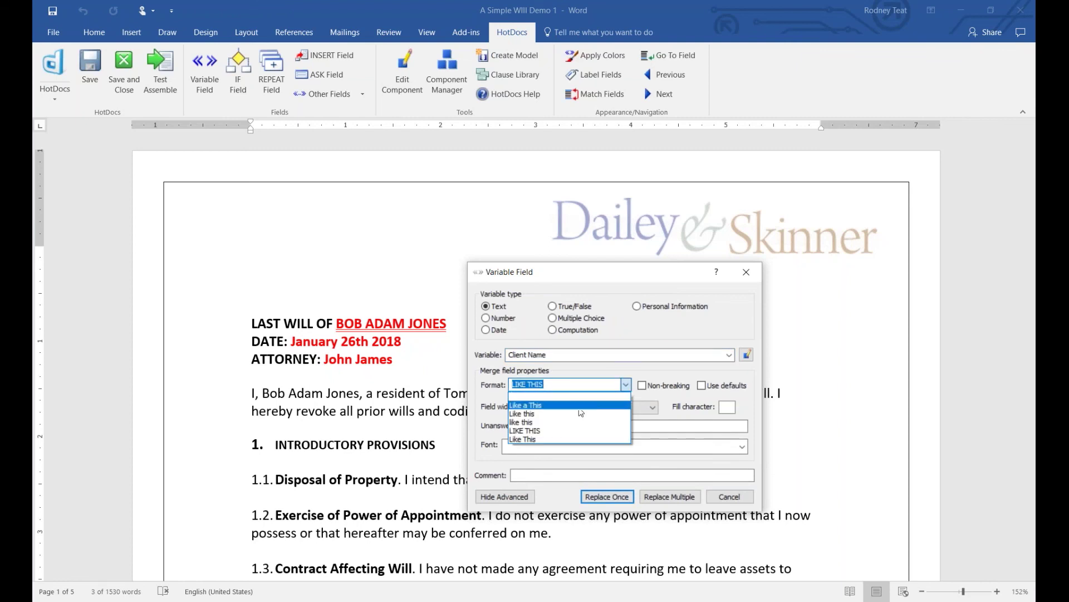
pyautogui.click(560, 438)
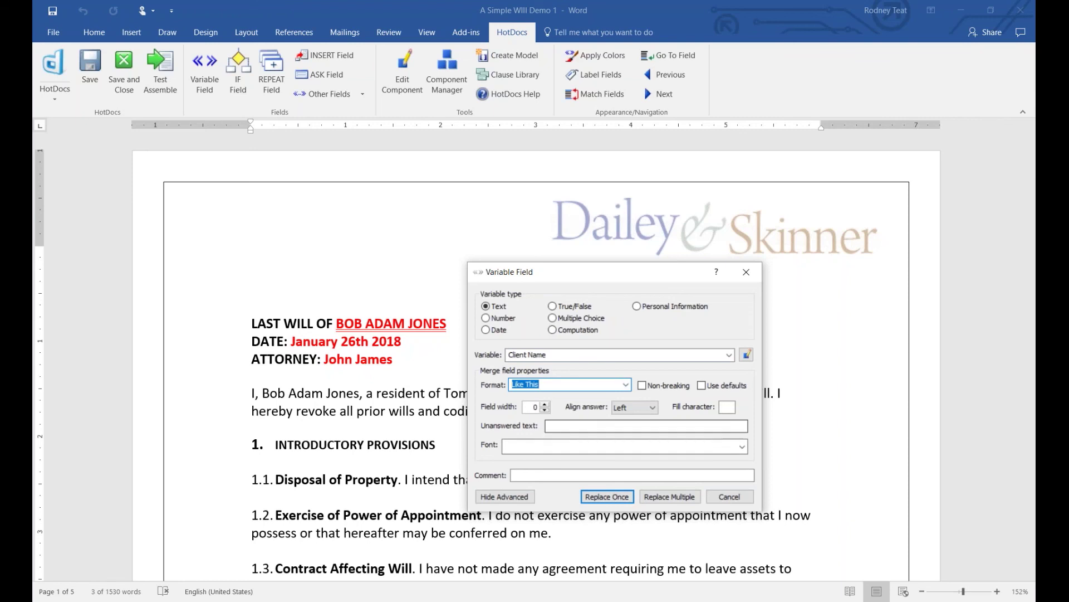
pyautogui.click(651, 497)
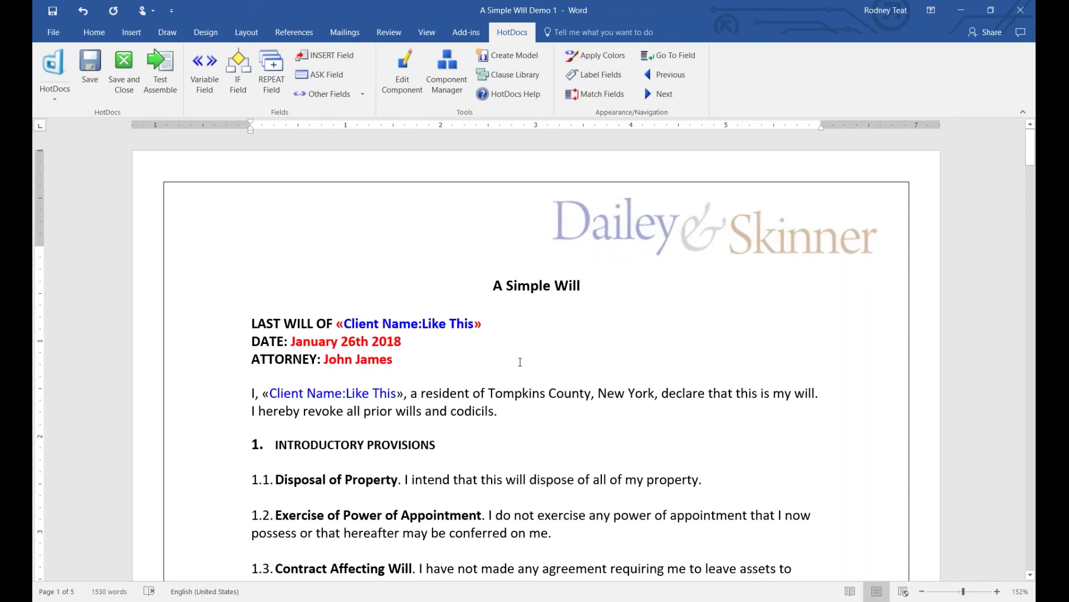
# Start a Date variable field for the will's date entry, using the "June 3rd 1990" format.
pyautogui.scroll(-5, 518, 365)
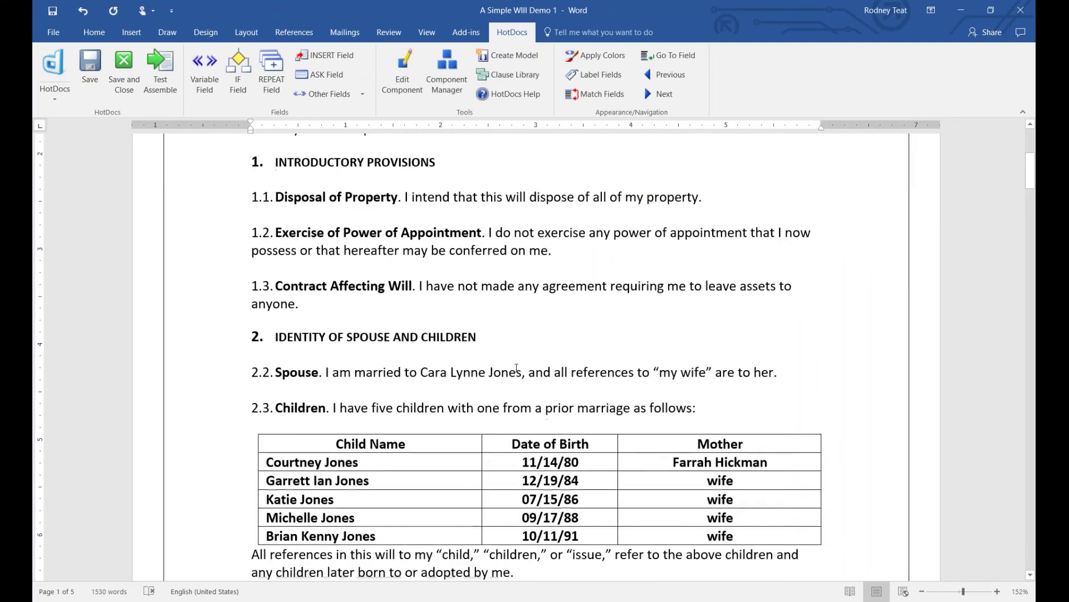
pyautogui.scroll(5, 517, 368)
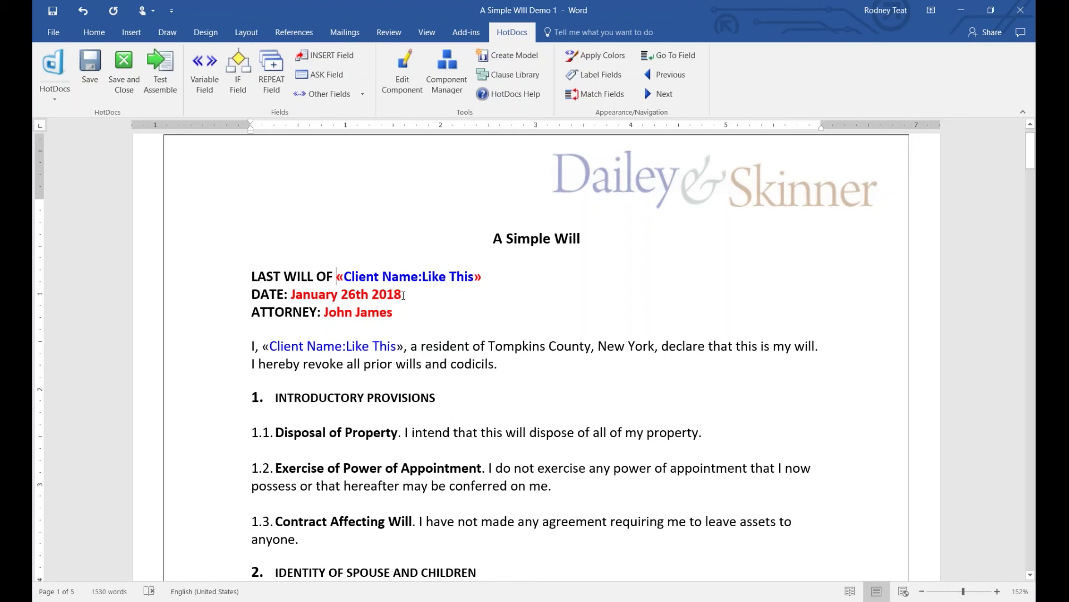
pyautogui.moveTo(405, 295); pyautogui.dragTo(291, 294)
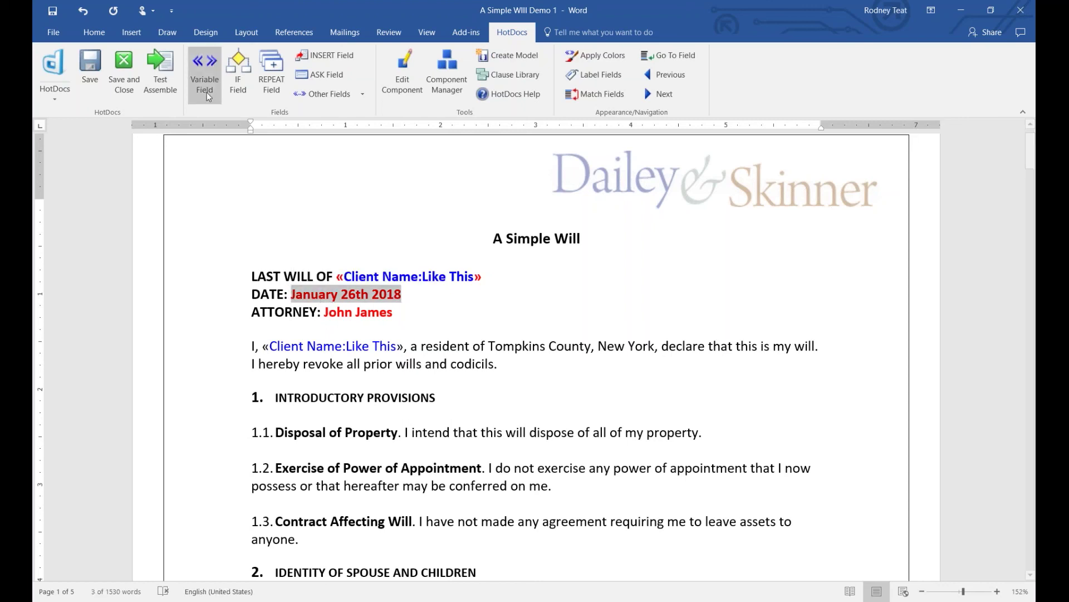
pyautogui.click(206, 73)
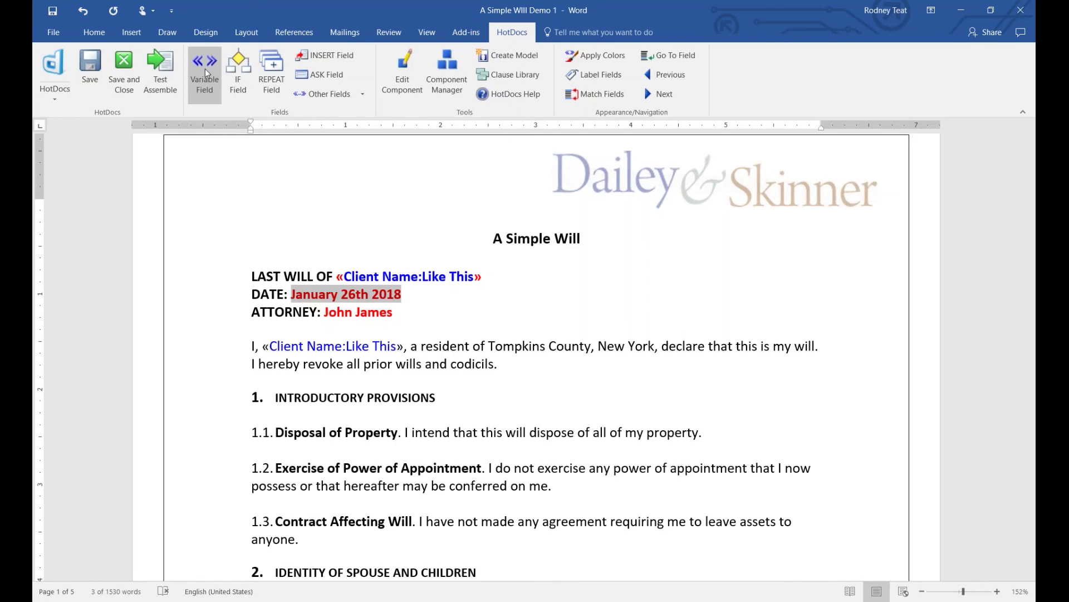
pyautogui.moveTo(582, 268); pyautogui.dragTo(596, 223)
pyautogui.click(494, 287)
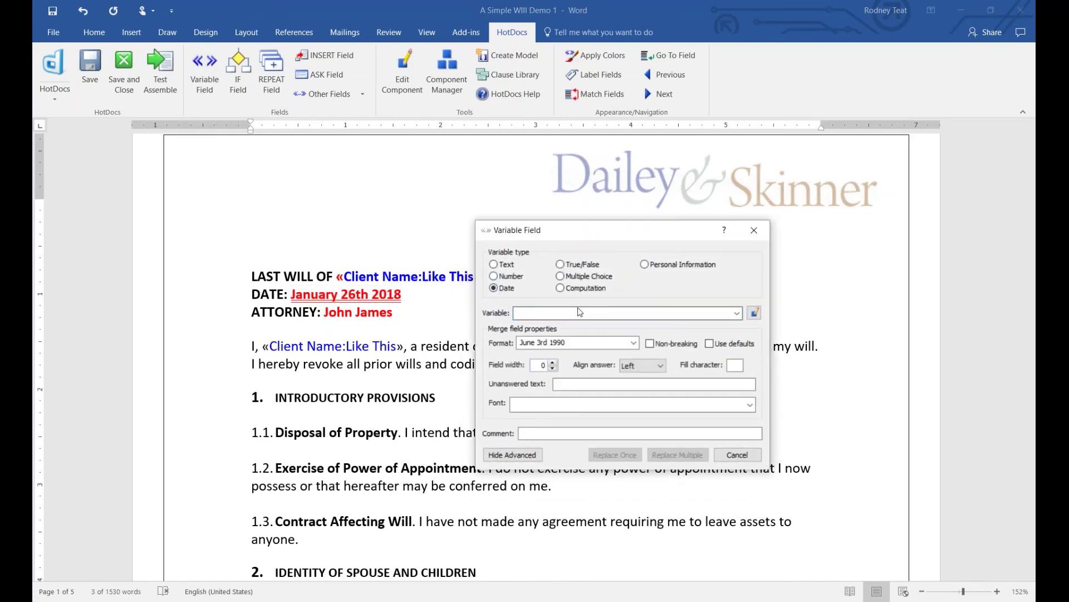
pyautogui.moveTo(577, 342); pyautogui.dragTo(509, 347)
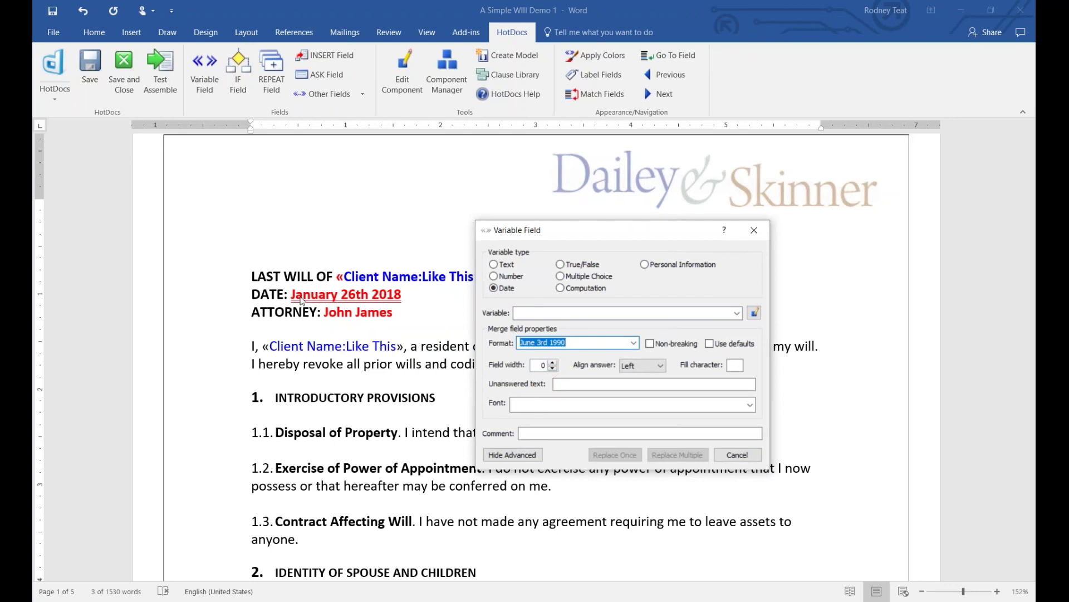
pyautogui.click(634, 343)
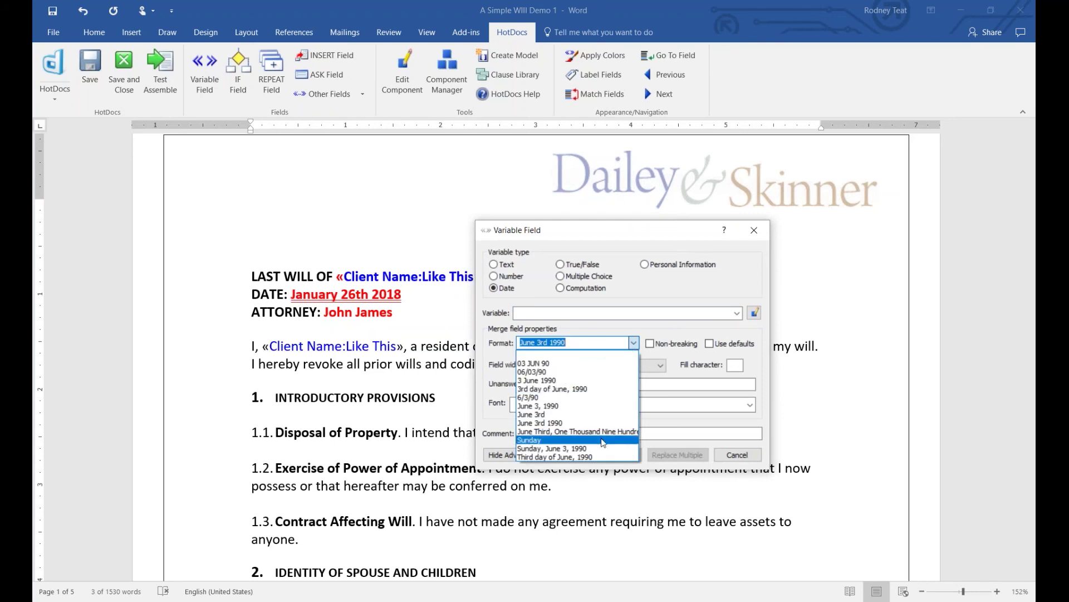
pyautogui.click(678, 334)
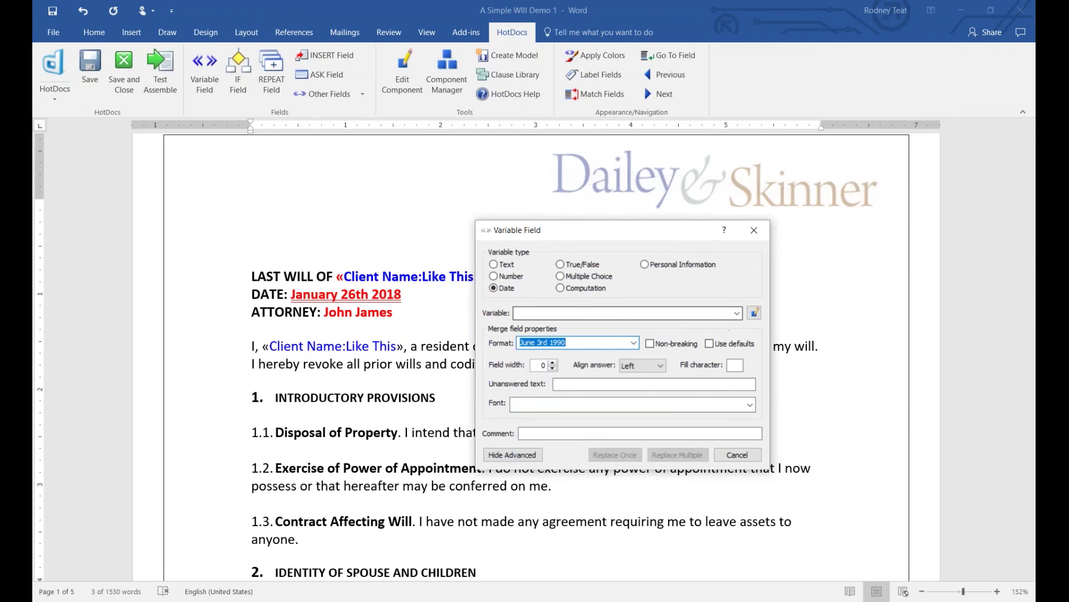
# Name the date variable "Today's Date" and replace all matching dates in the will with it.
pyautogui.click(718, 314)
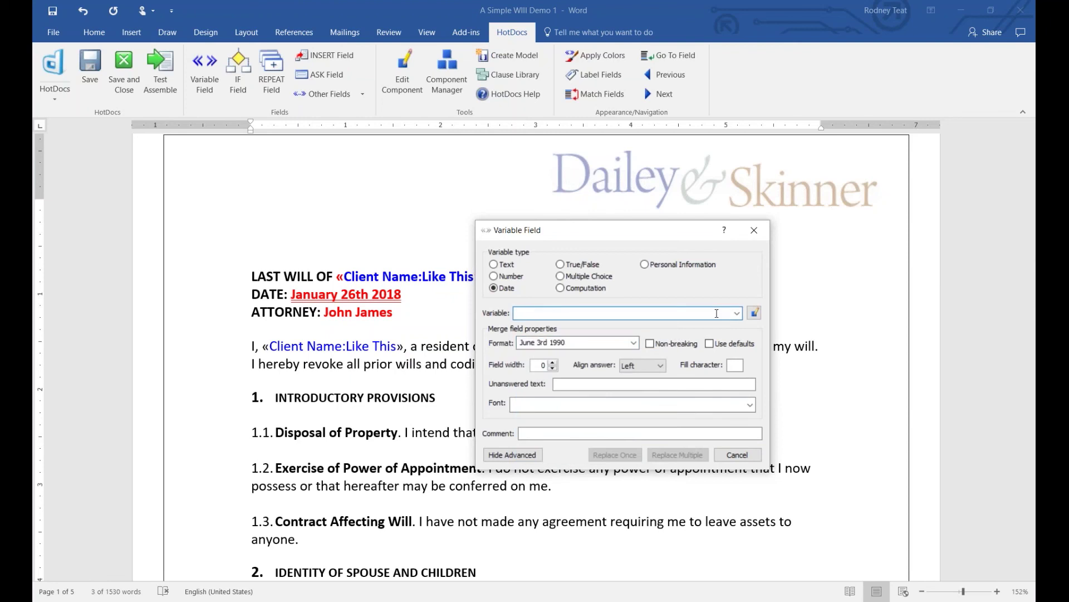
pyautogui.write('Todays')
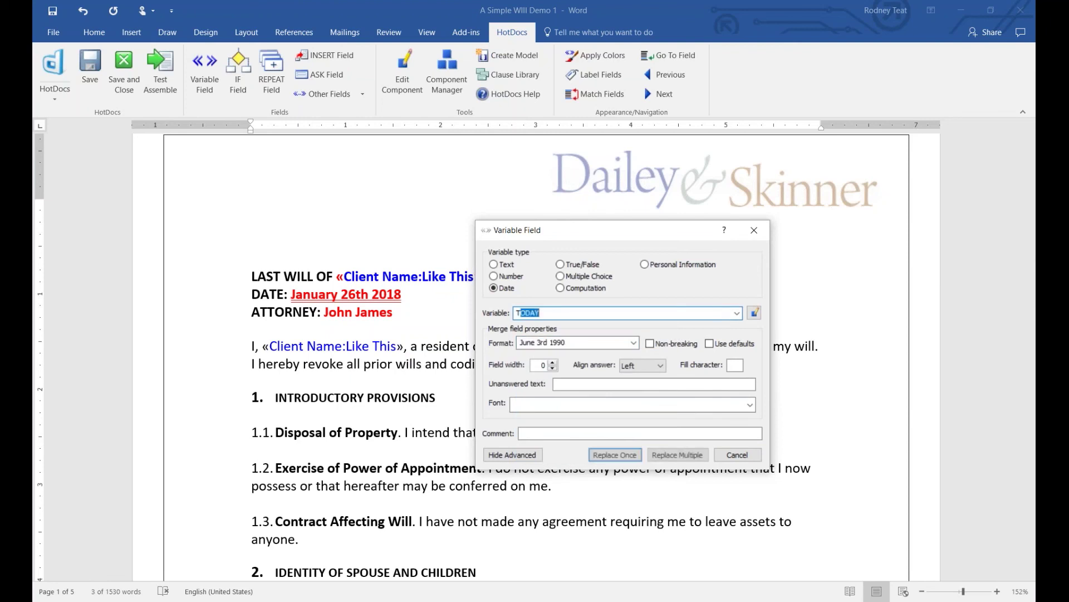
pyautogui.press('BackSpace')
pyautogui.press('BackSpace')
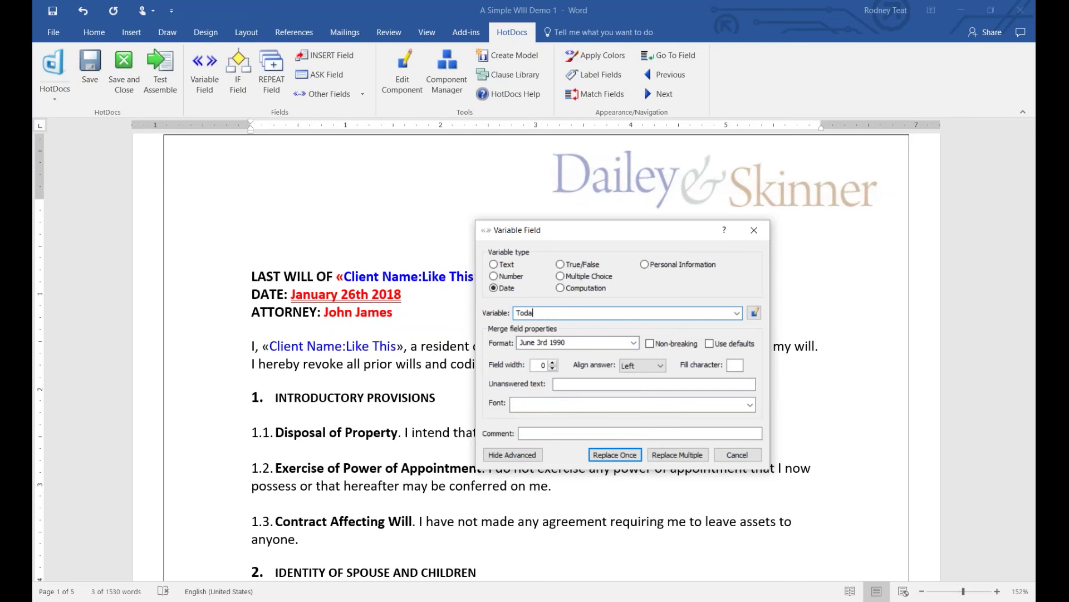
pyautogui.write('y;')
pyautogui.press('BackSpace')
pyautogui.write("'s Date")
pyautogui.click(670, 453)
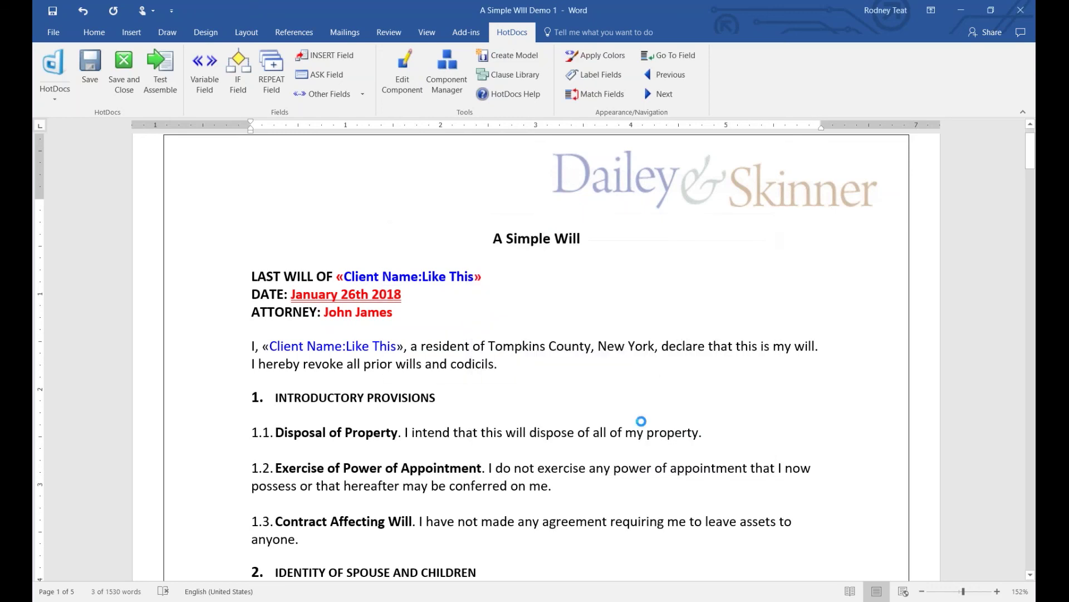
pyautogui.click(543, 360)
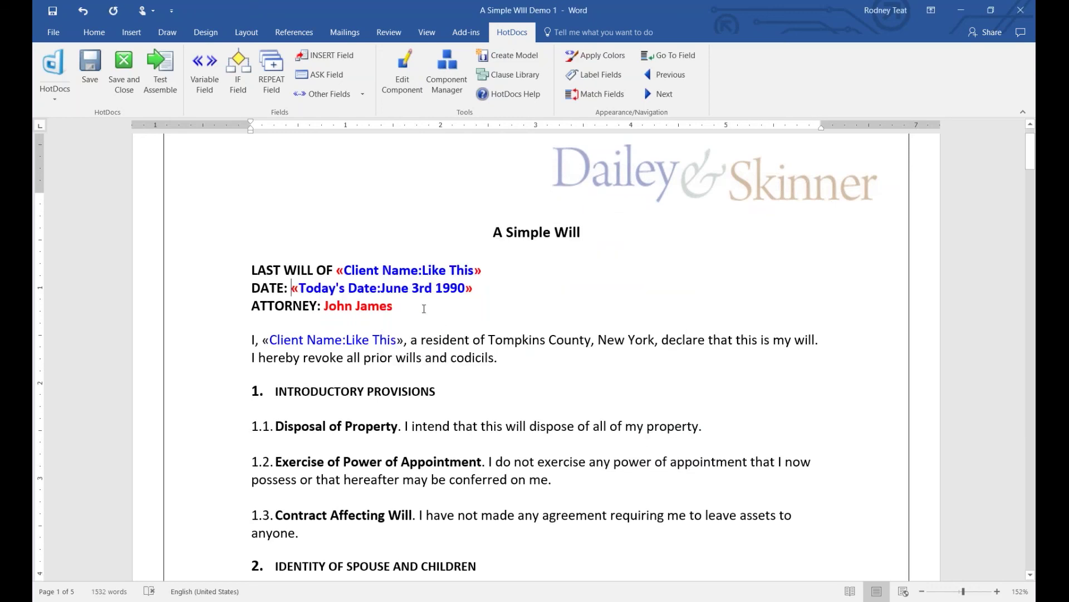
# Start a Multiple Choice variable named "Attorney Name Here" for the attorney's name and open it for editing.
pyautogui.click(396, 305)
pyautogui.moveTo(395, 306)
pyautogui.mouseDown()
pyautogui.moveTo(325, 312)
pyautogui.moveTo(393, 308)
pyautogui.mouseUp()
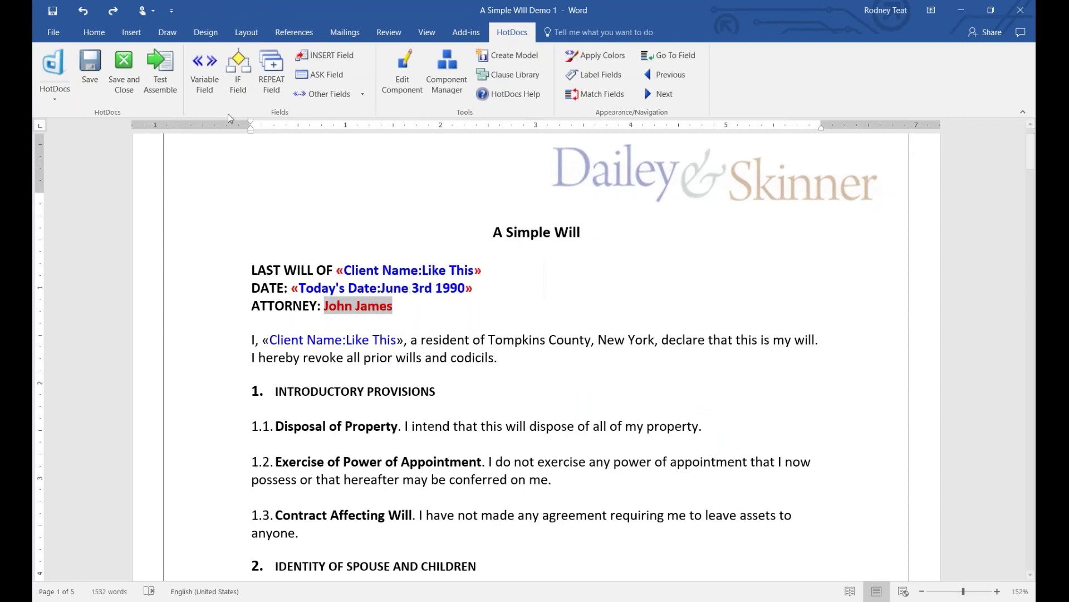
pyautogui.click(206, 71)
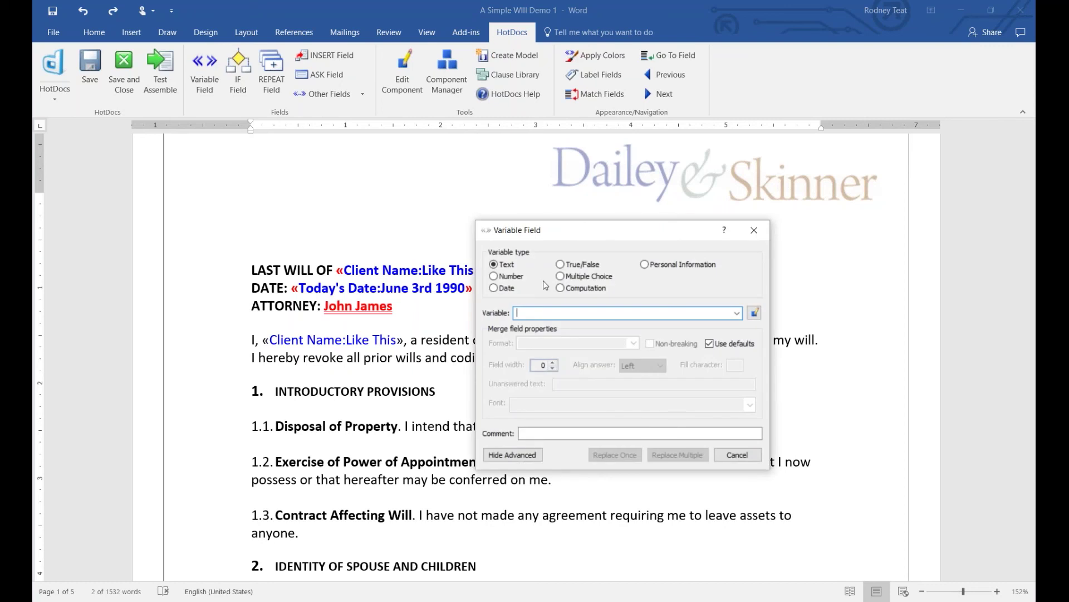
pyautogui.click(560, 276)
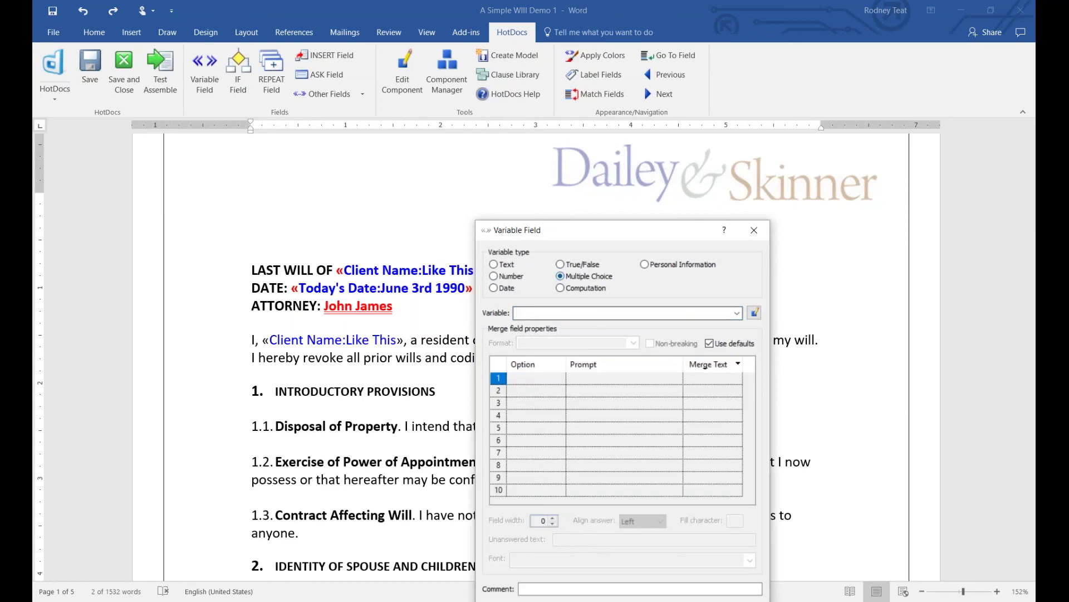
pyautogui.click(584, 313)
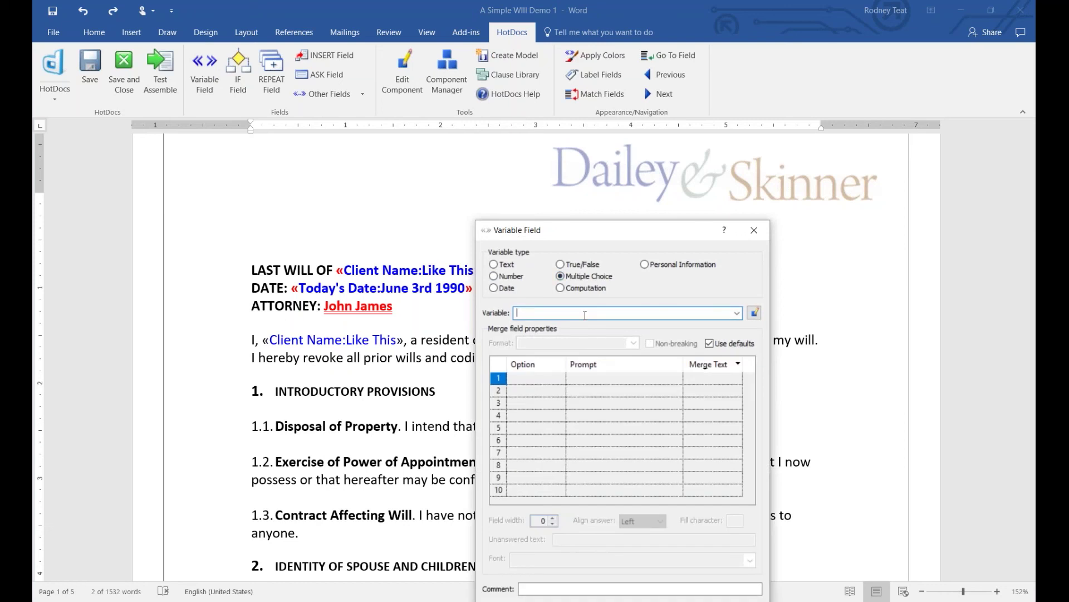
pyautogui.write('Attorney Name Here')
pyautogui.click(755, 313)
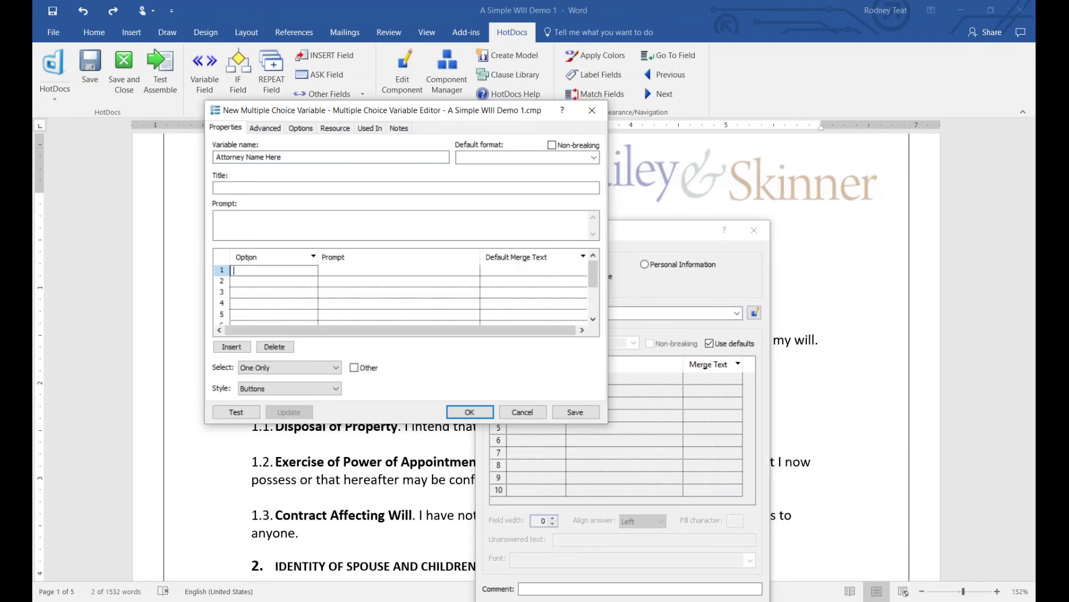
# Add three attorney names as the variable's options and replace all matching occurrences of the attorney's name with the variable.
pyautogui.write('John James')
pyautogui.click(286, 283)
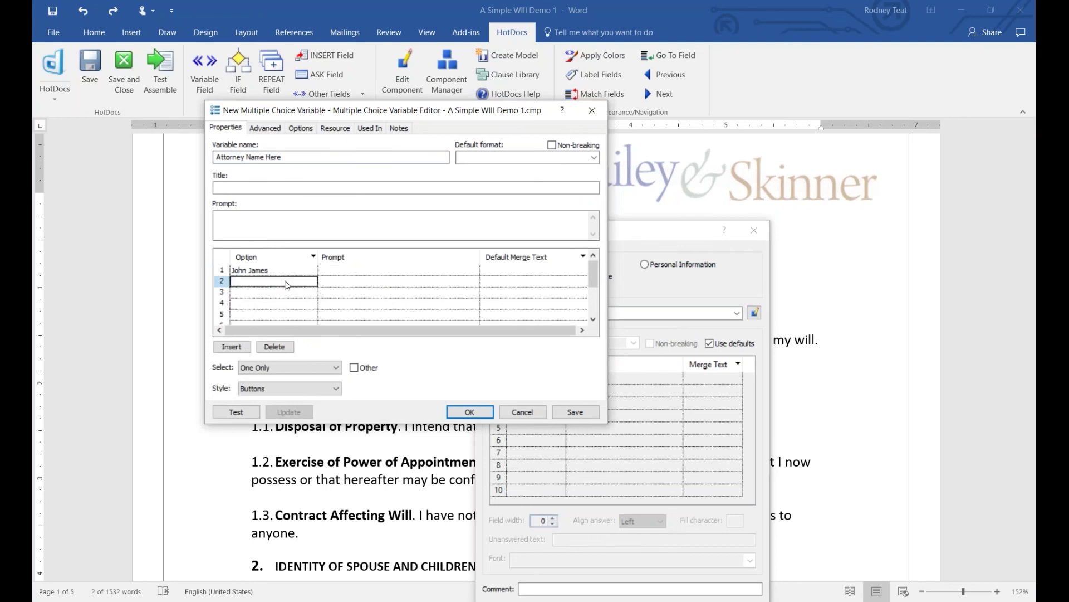
pyautogui.write('Jane Smith')
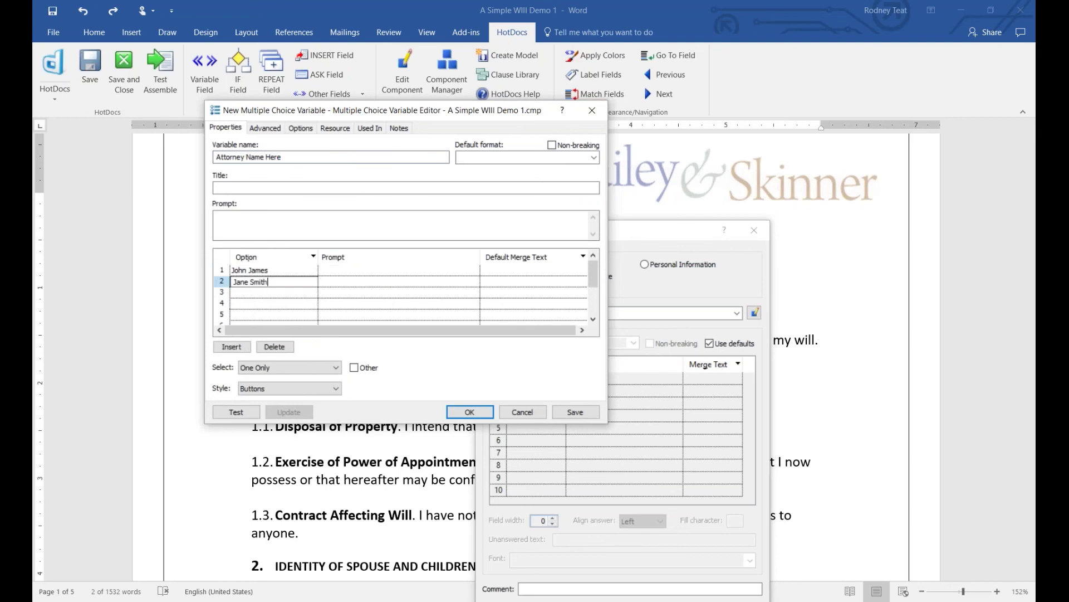
pyautogui.click(285, 293)
pyautogui.write('Bob ')
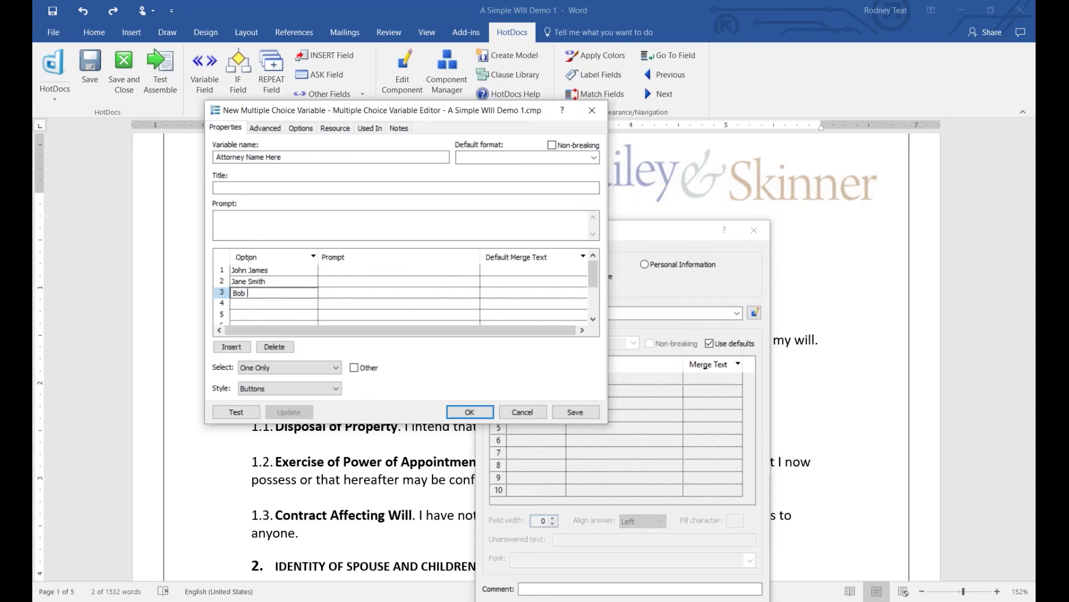
pyautogui.write('Doke')
pyautogui.click(474, 414)
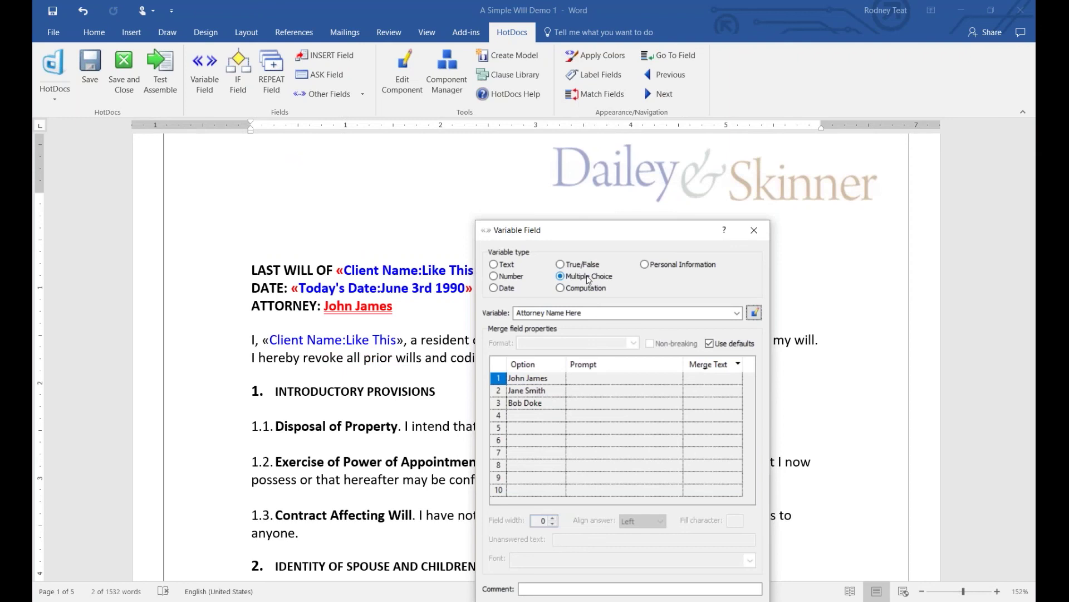
pyautogui.moveTo(663, 233); pyautogui.dragTo(667, 181)
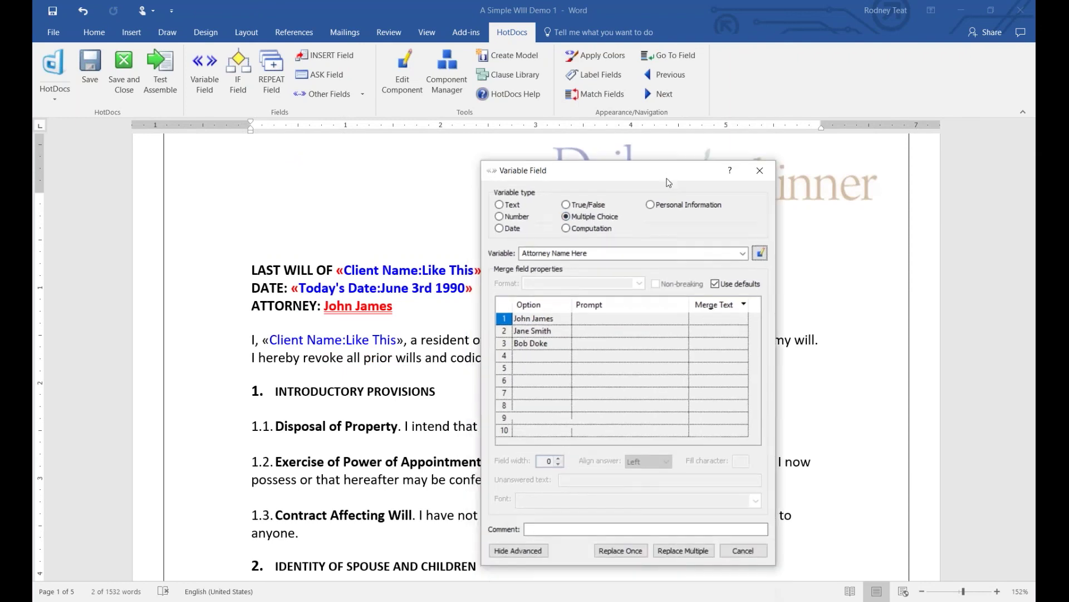
pyautogui.click(684, 551)
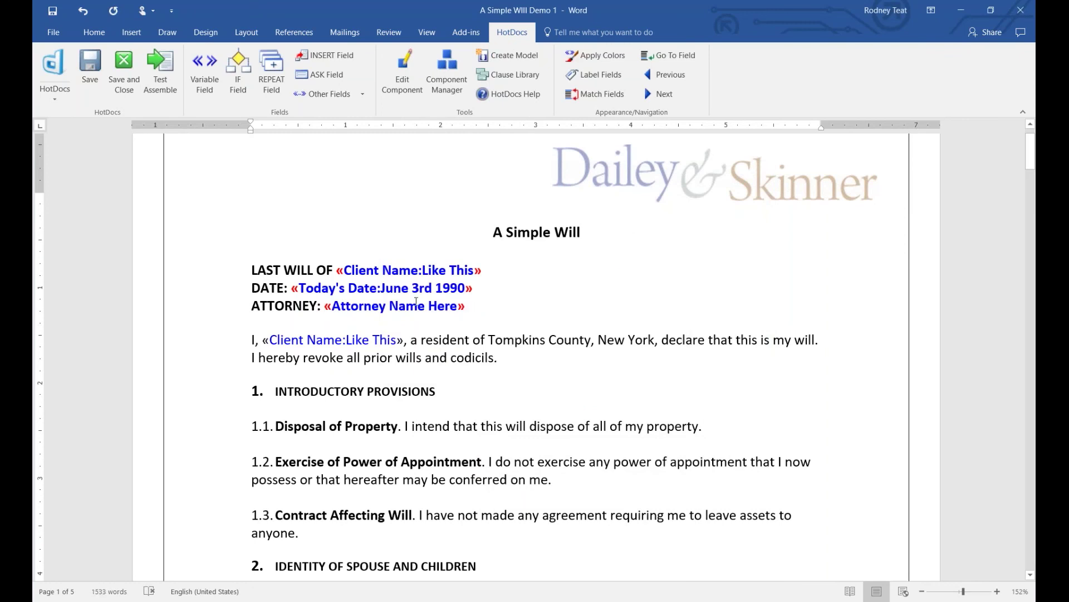
pyautogui.scroll(-10, 511, 397)
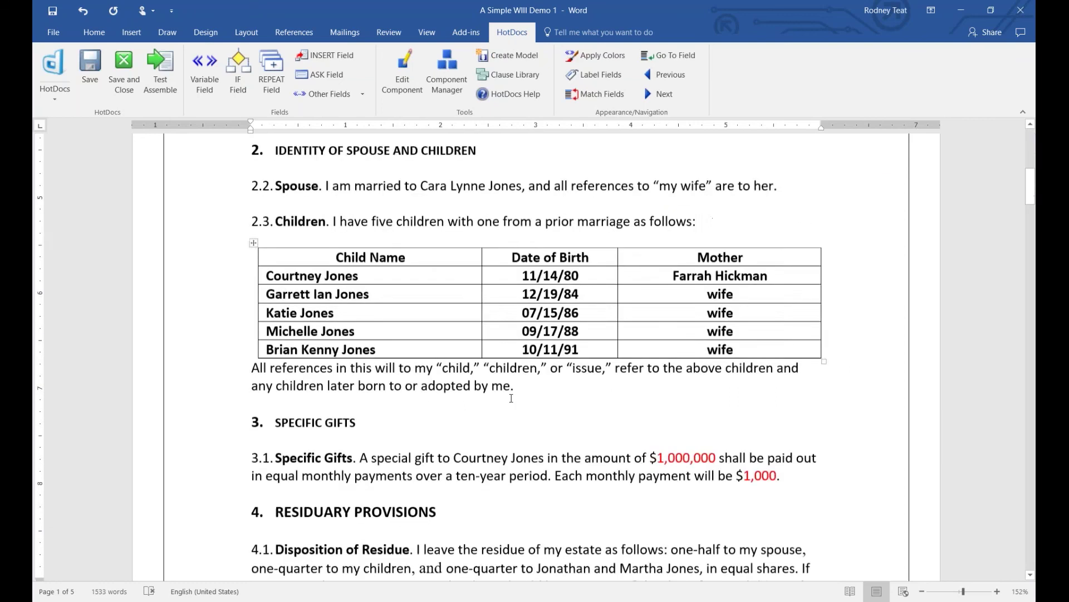
# Replace the 1,000,000 gift figure in the Specific Gifts clause once with a Number variable named "Gift Amount".
pyautogui.scroll(-2, 510, 397)
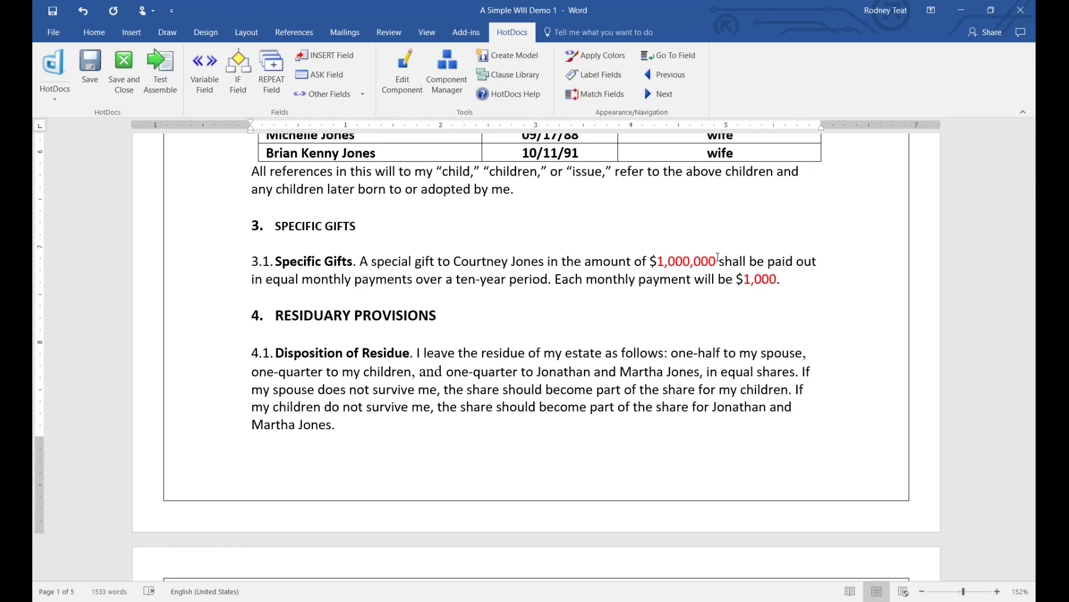
pyautogui.moveTo(716, 262); pyautogui.dragTo(658, 261)
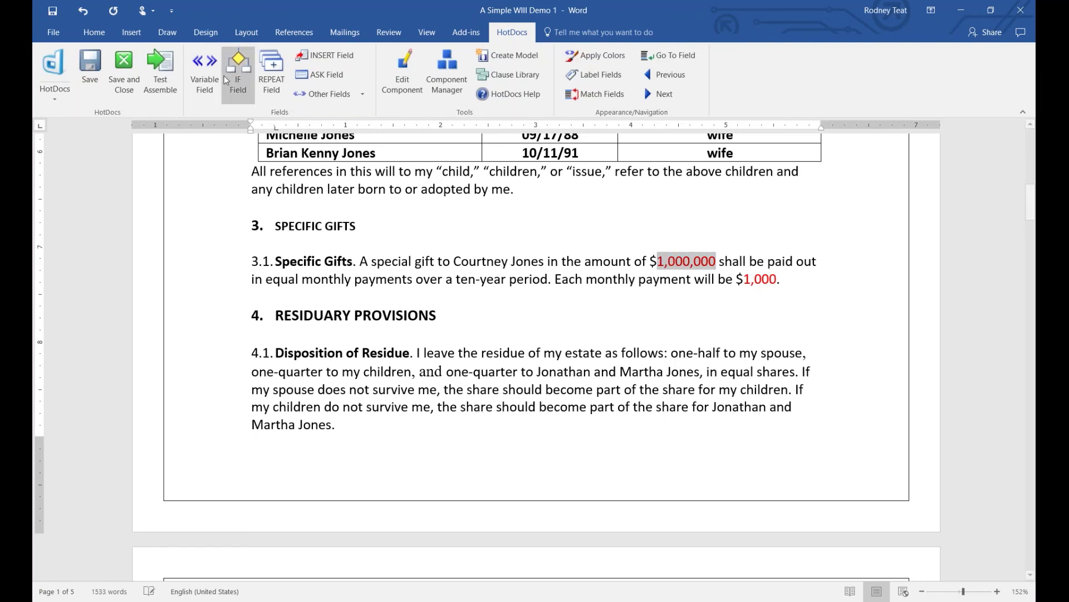
pyautogui.click(204, 72)
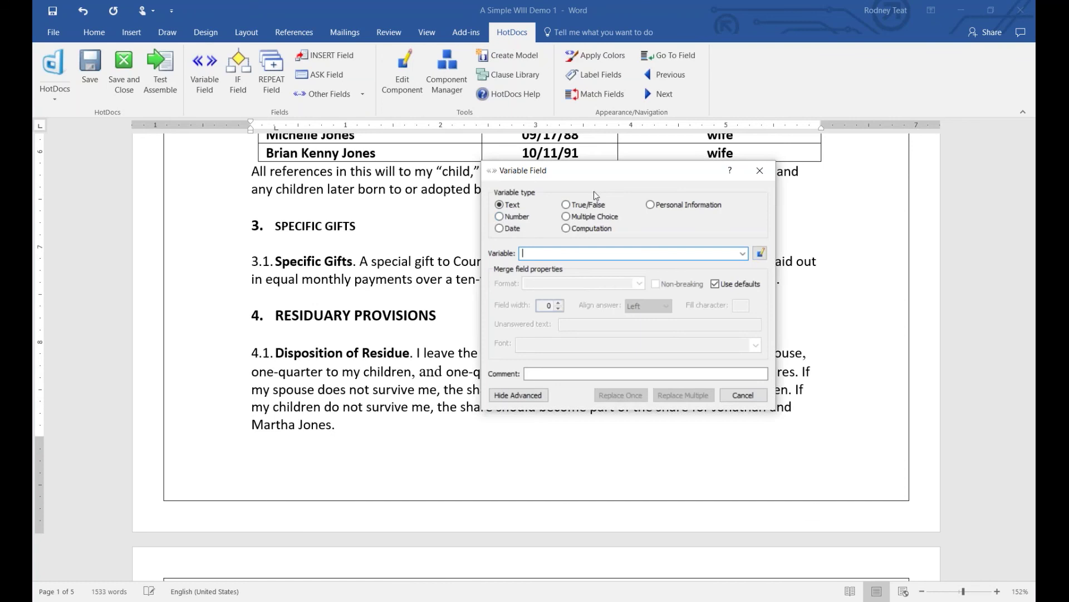
pyautogui.click(499, 217)
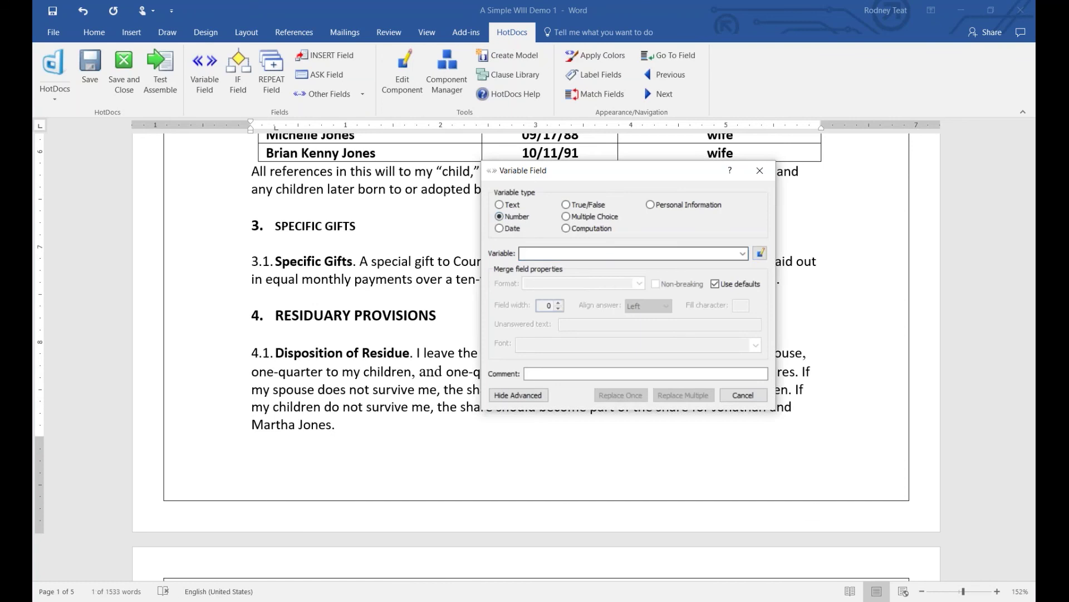
pyautogui.click(580, 252)
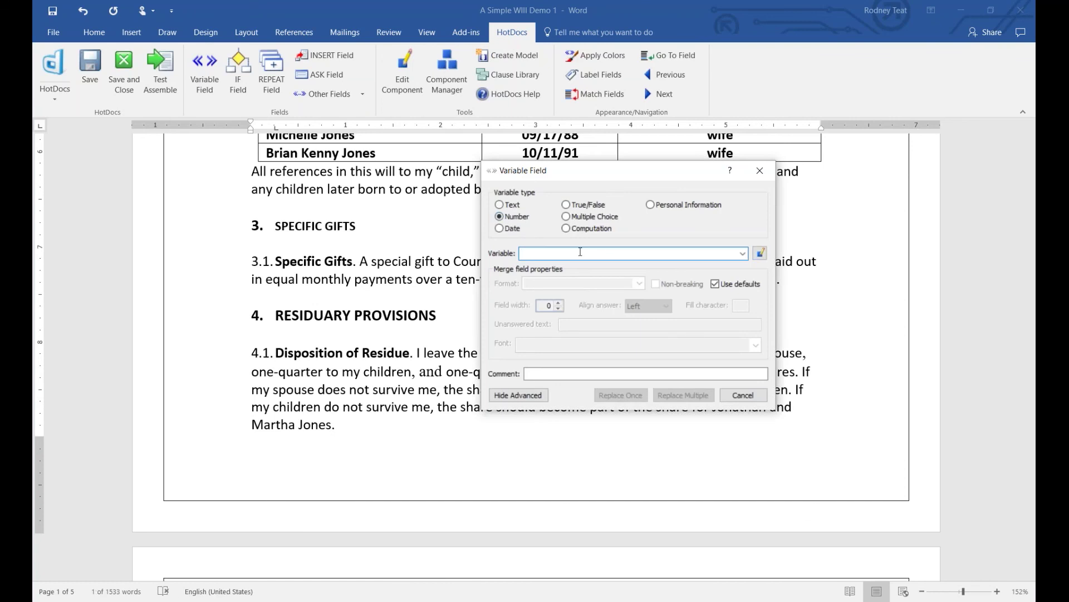
pyautogui.write('Gift Amount')
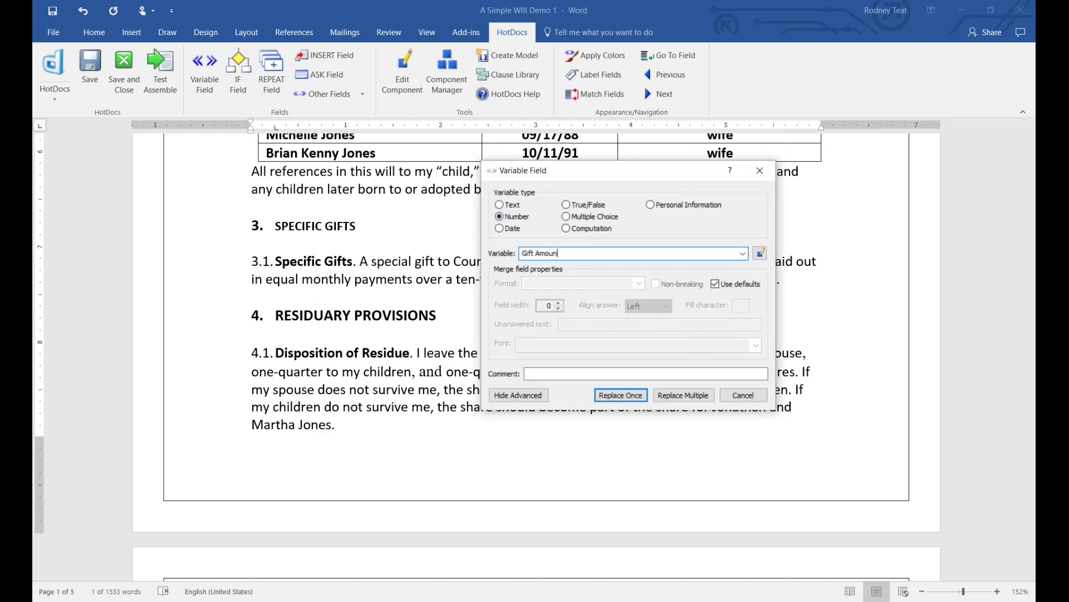
pyautogui.press('BackSpace')
pyautogui.write('nt')
pyautogui.click(630, 398)
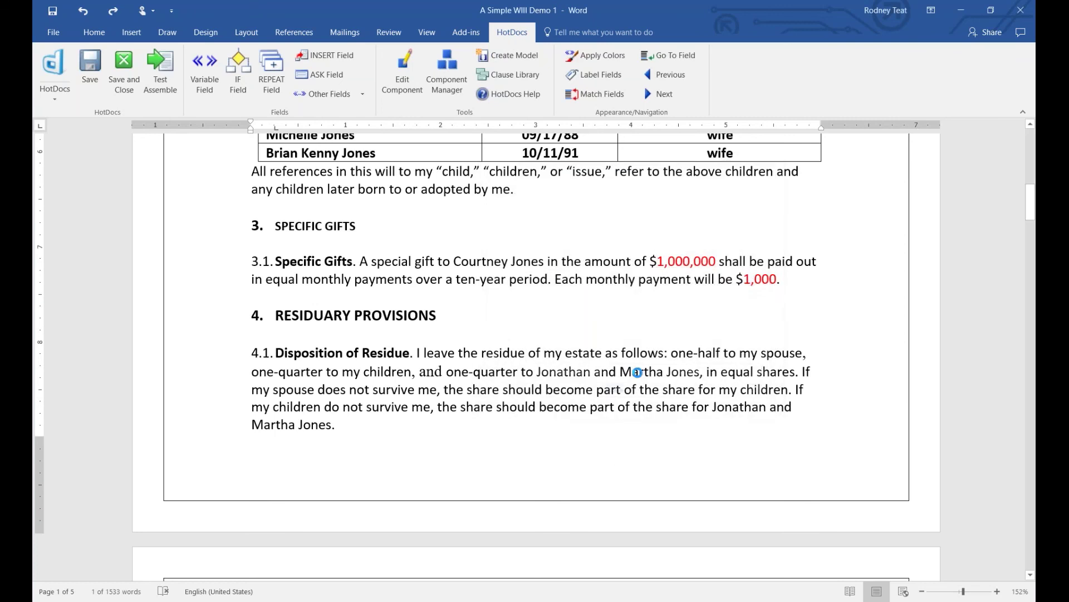
# Start a Computation variable named "Monthly Gift Payout" for the 1,000 monthly payment figure and open it for editing.
pyautogui.moveTo(801, 280); pyautogui.dragTo(767, 282)
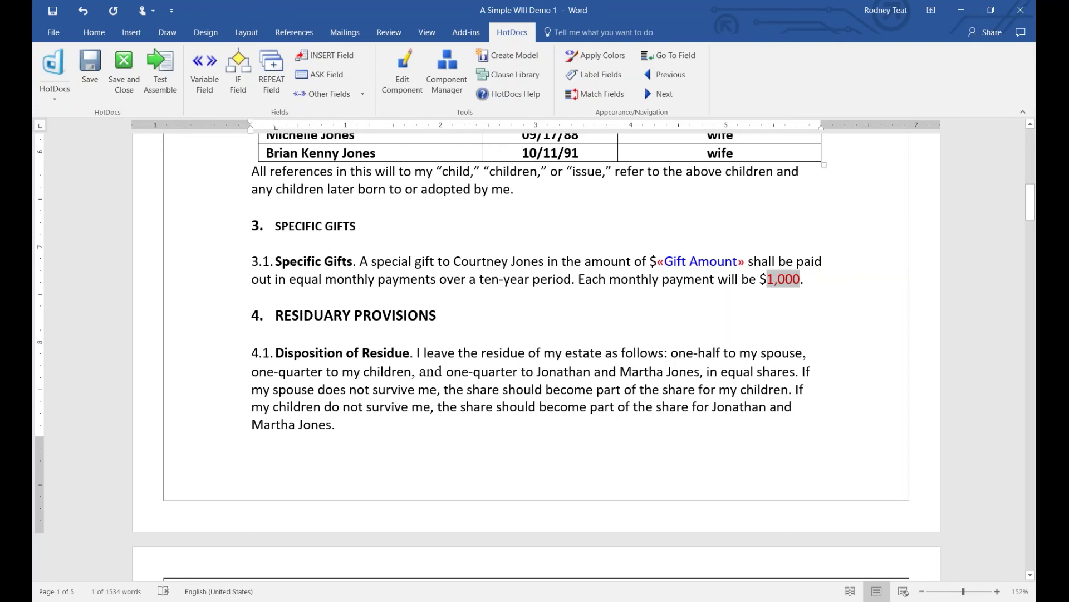
pyautogui.click(207, 83)
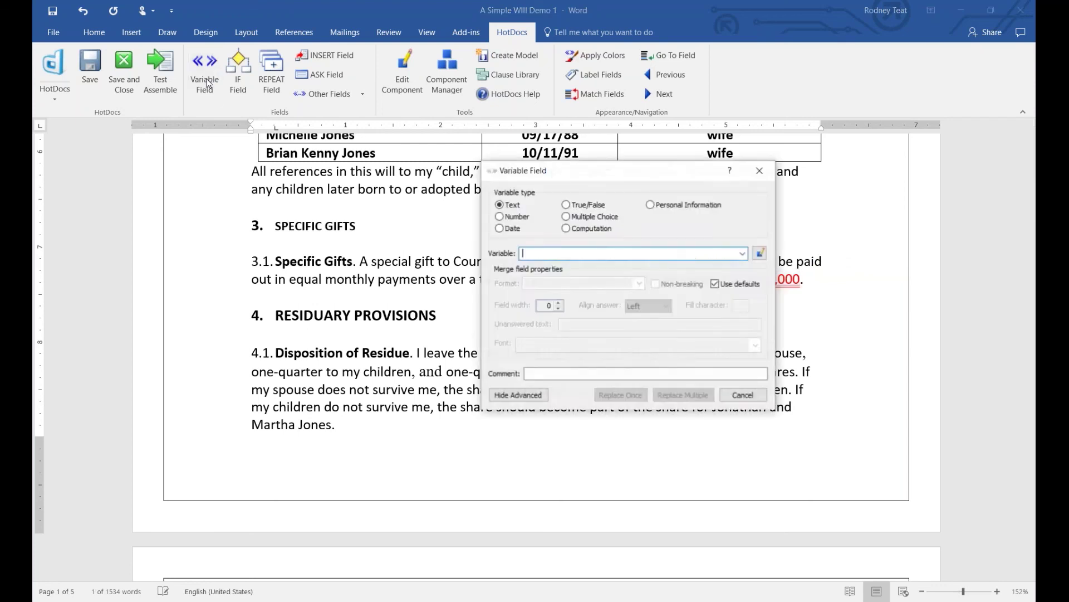
pyautogui.click(566, 228)
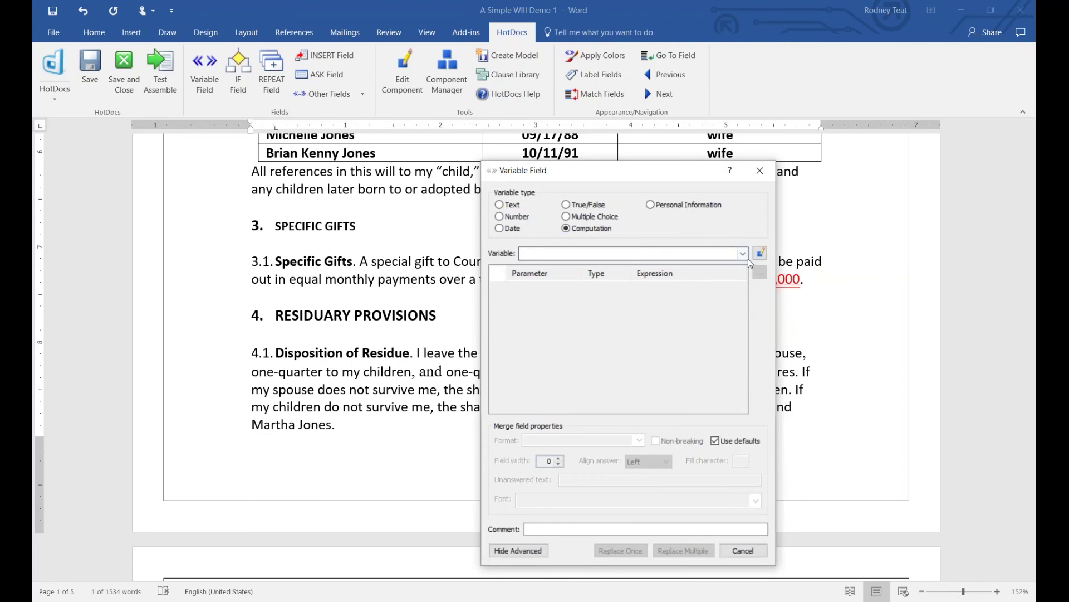
pyautogui.click(706, 252)
pyautogui.write('Month')
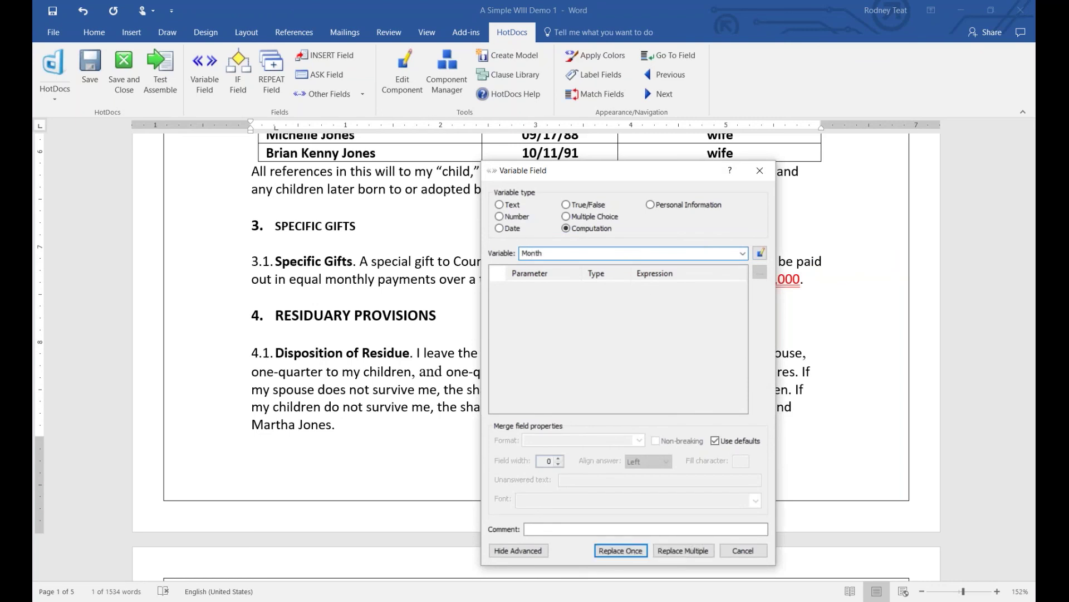
pyautogui.write('ly Gift Payout')
pyautogui.click(761, 253)
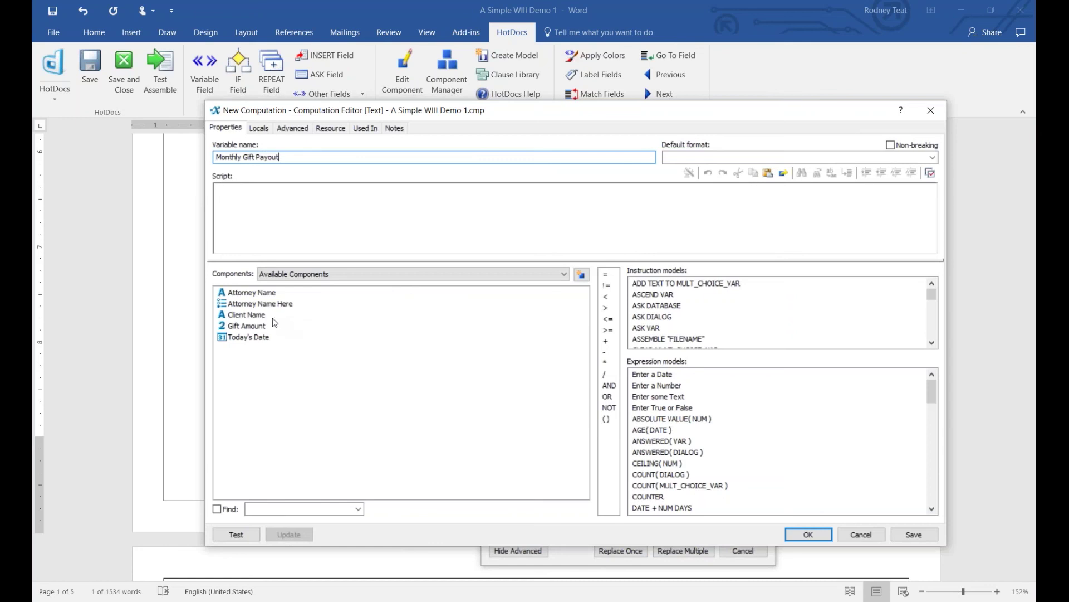
# Set the computation script to Gift Amount / 120 and replace the 1,000 monthly payment figure with the variable.
pyautogui.moveTo(258, 326); pyautogui.dragTo(294, 207)
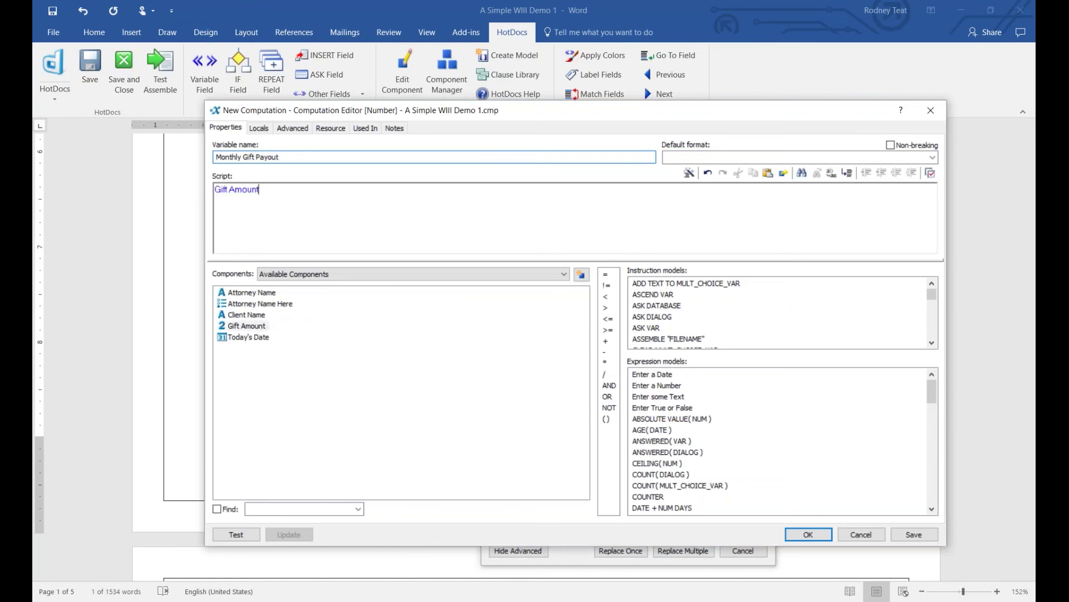
pyautogui.write('/ ')
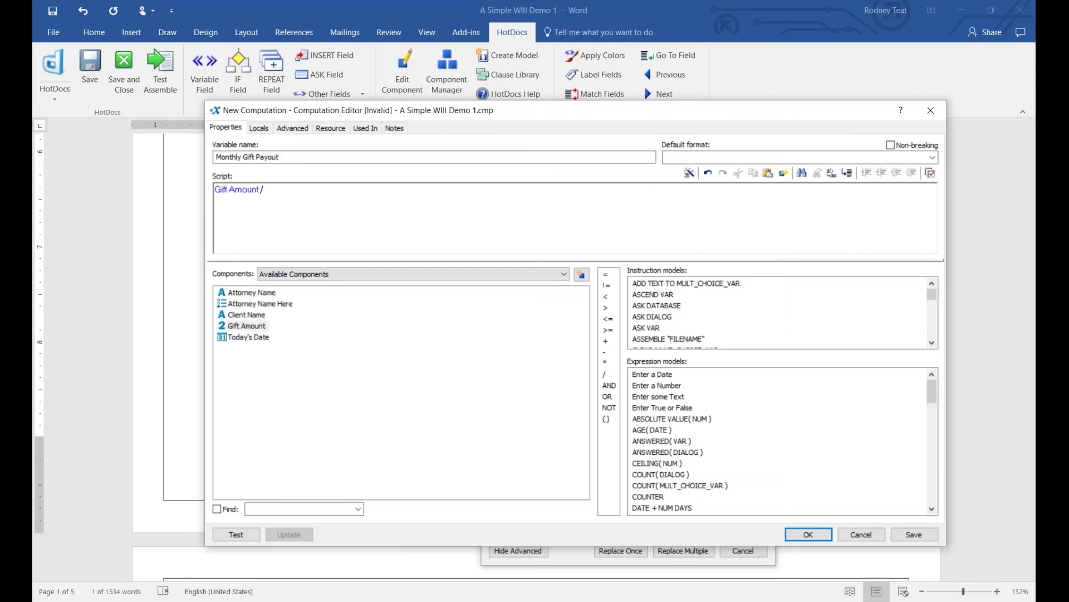
pyautogui.write('120')
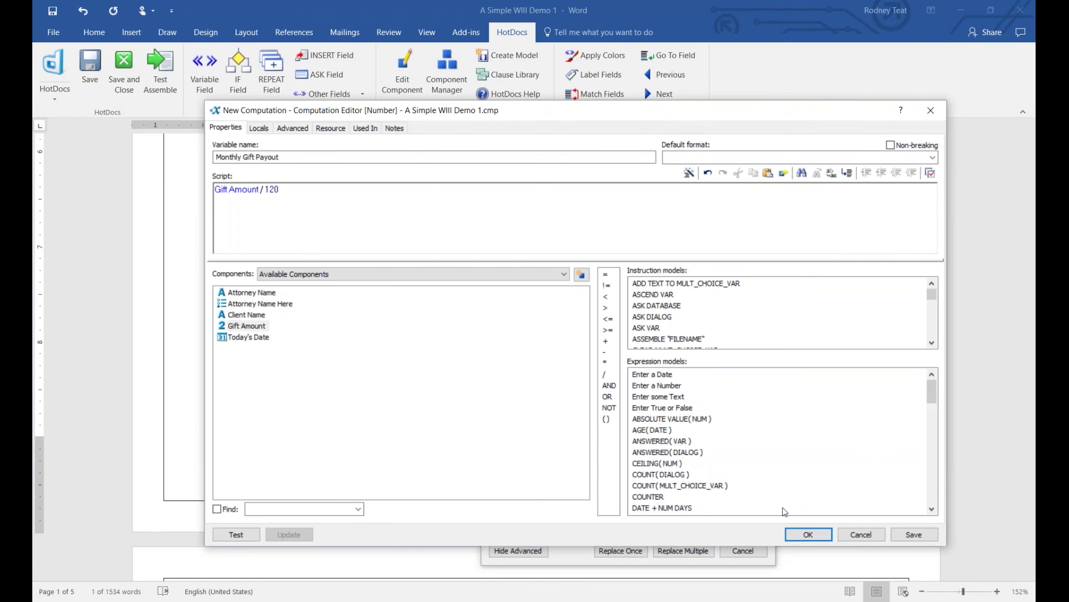
pyautogui.click(809, 535)
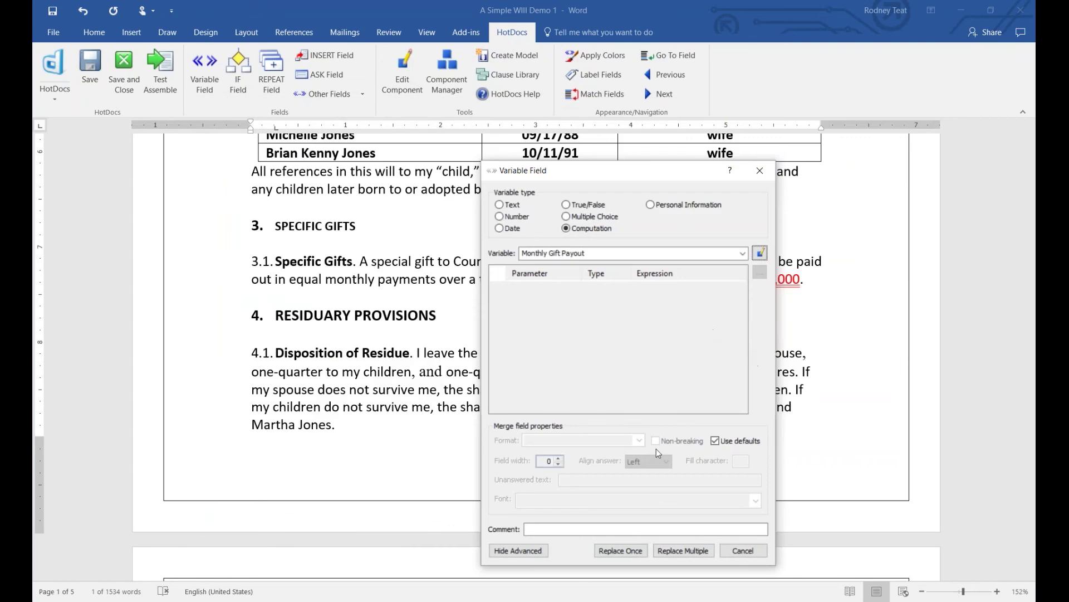
pyautogui.click(684, 550)
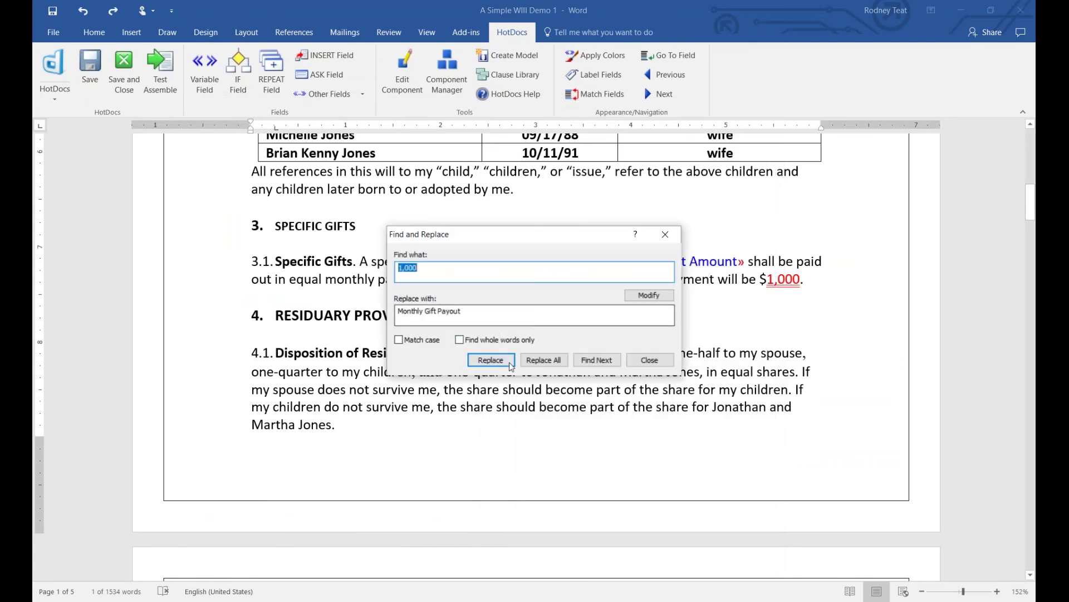
pyautogui.click(510, 363)
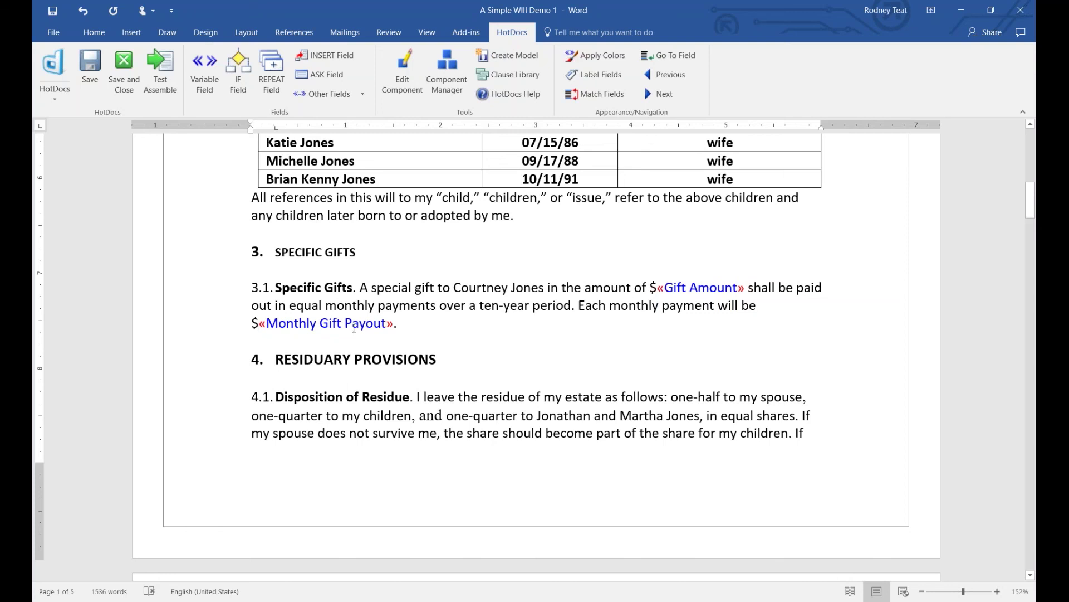
# Turn the entire General Power of Attorney section into a separate inserted template named "GPOA" using an INSERT field.
pyautogui.scroll(-3, 353, 328)
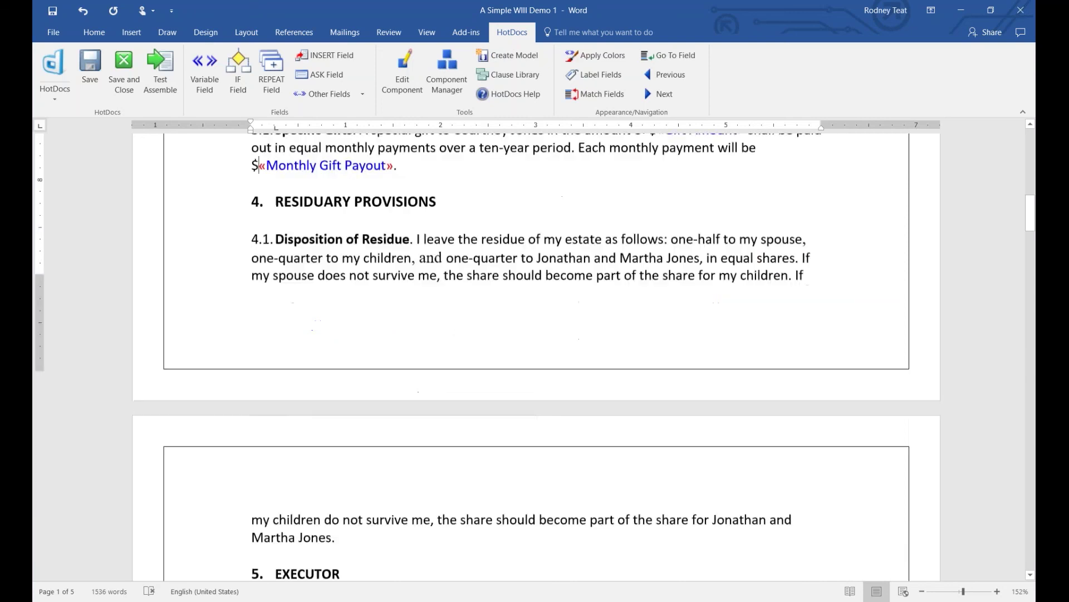
pyautogui.scroll(-10, 552, 335)
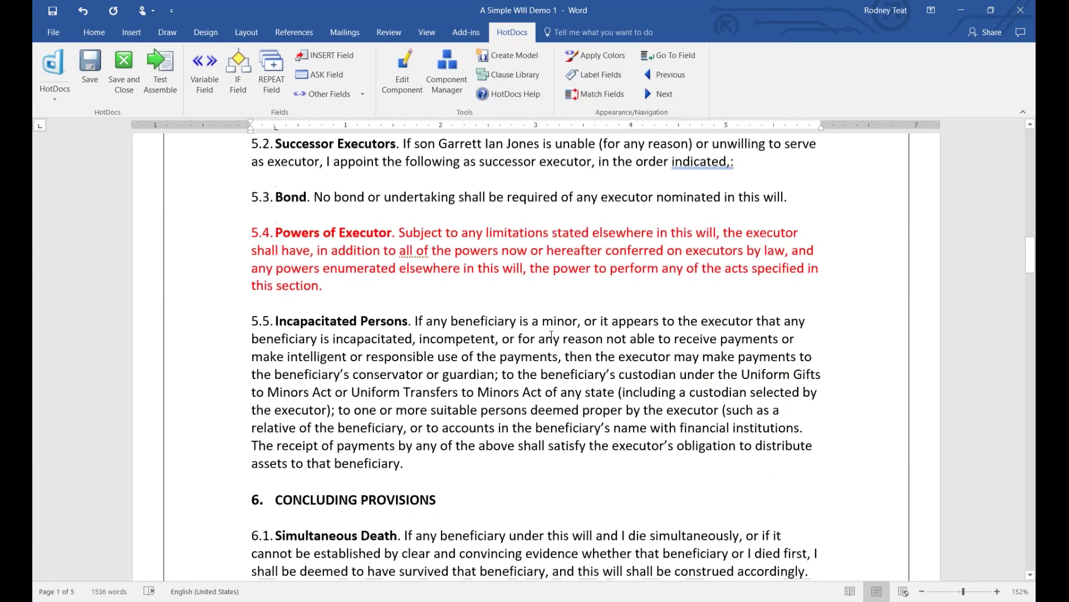
pyautogui.scroll(-4, 551, 335)
pyautogui.scroll(3, 469, 303)
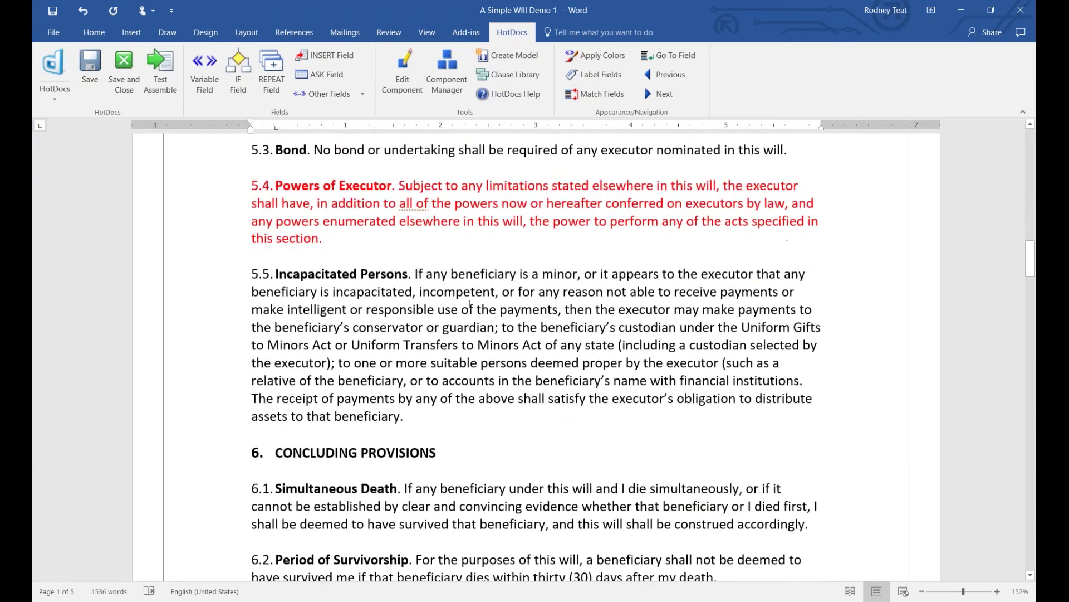
pyautogui.scroll(-20, 469, 304)
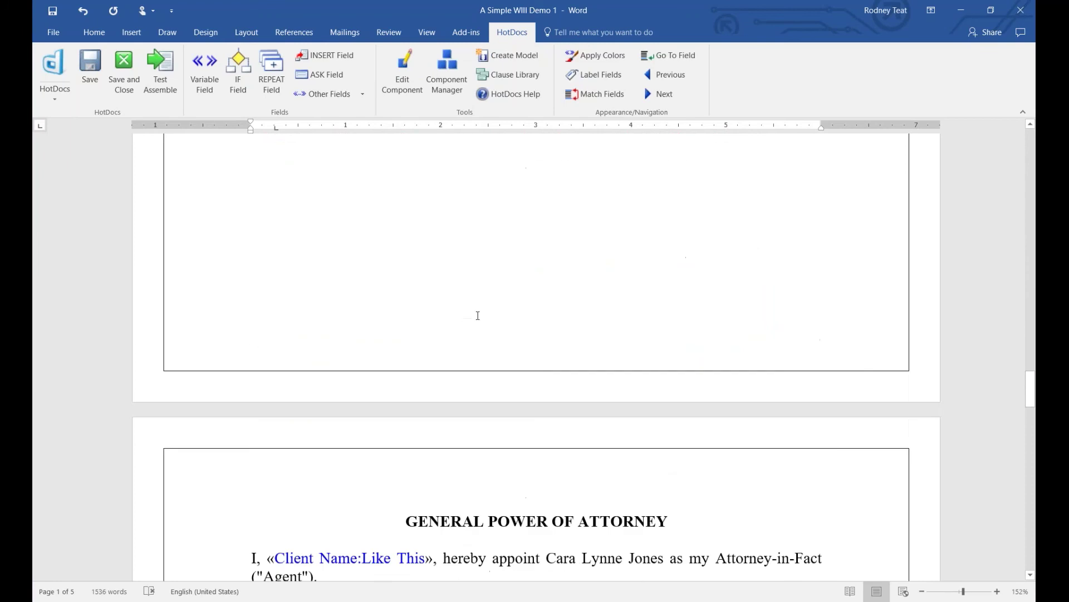
pyautogui.scroll(-5, 478, 316)
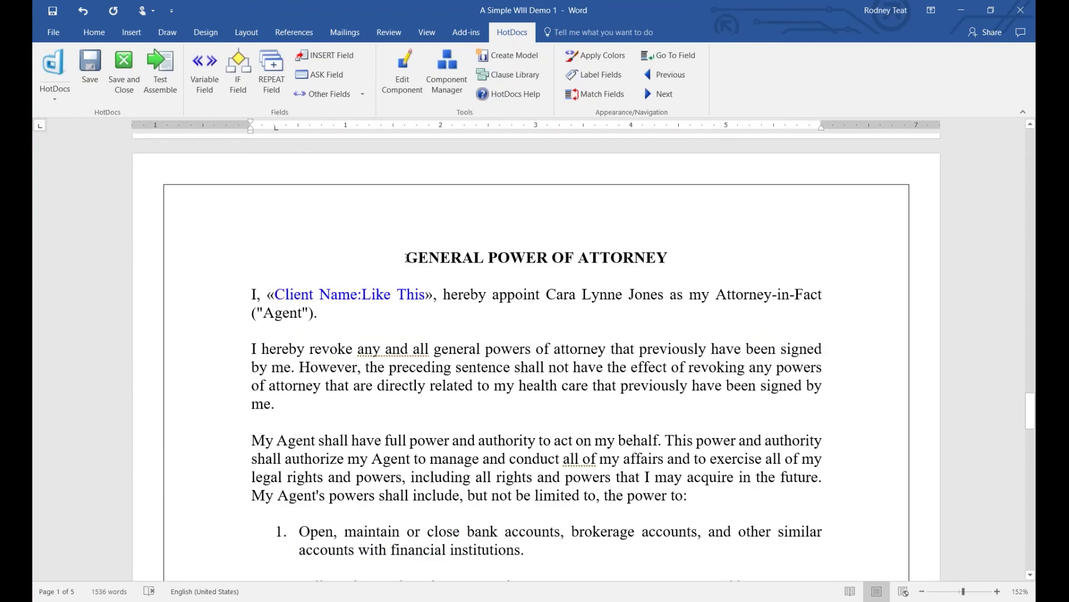
pyautogui.moveTo(406, 257); pyautogui.dragTo(551, 583)
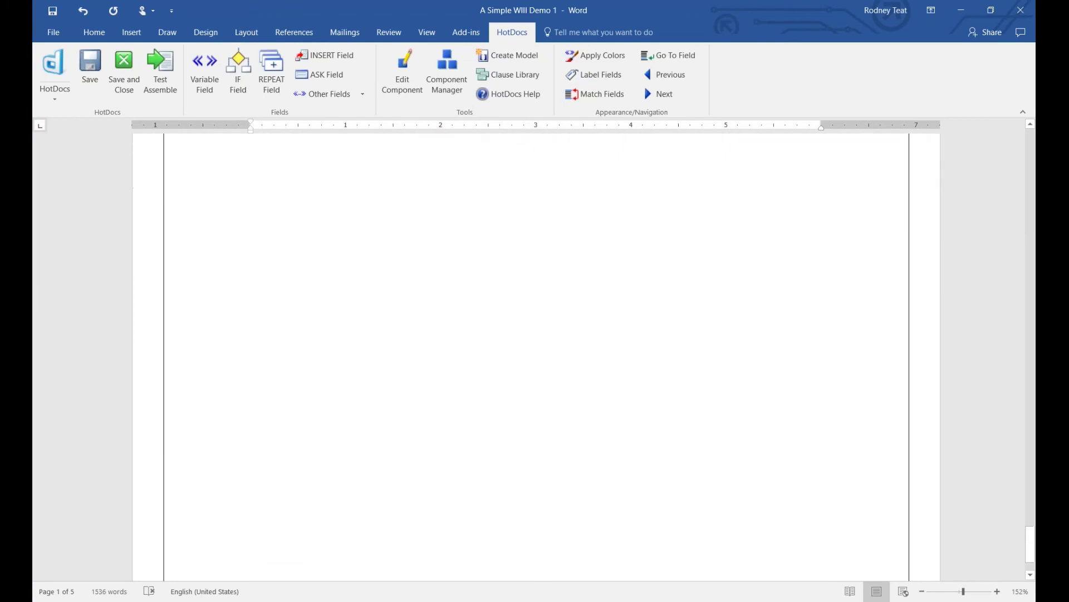
pyautogui.scroll(15, 595, 344)
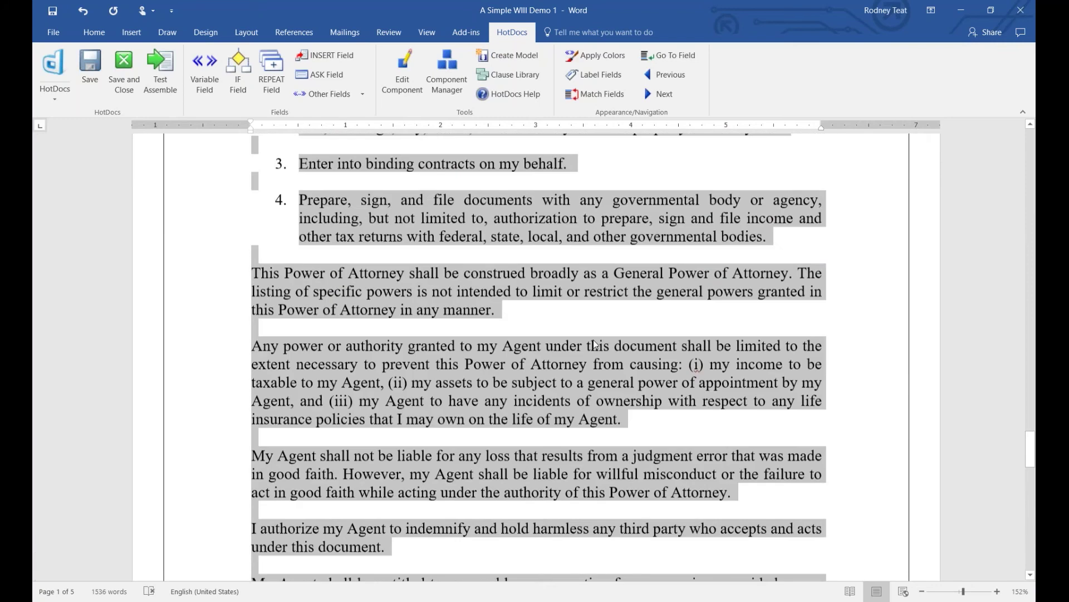
pyautogui.scroll(8, 595, 344)
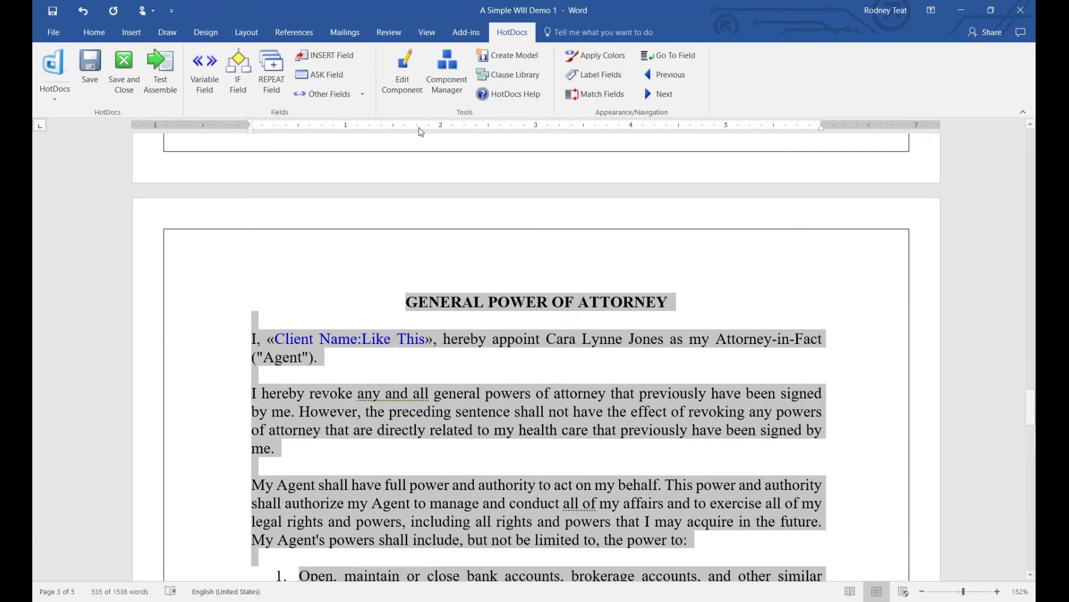
pyautogui.click(329, 59)
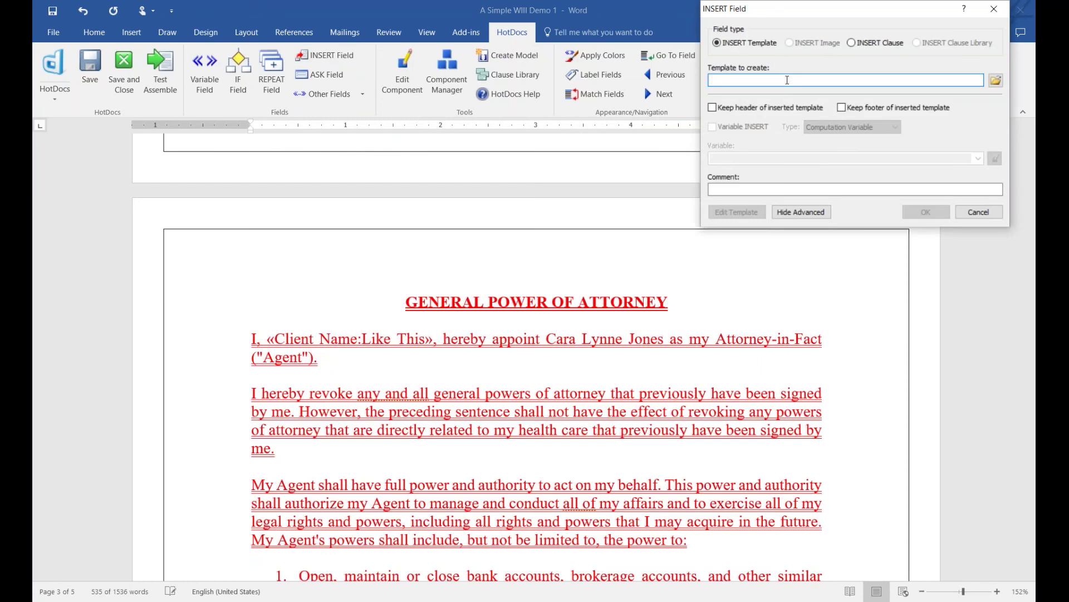
pyautogui.write('GPOA')
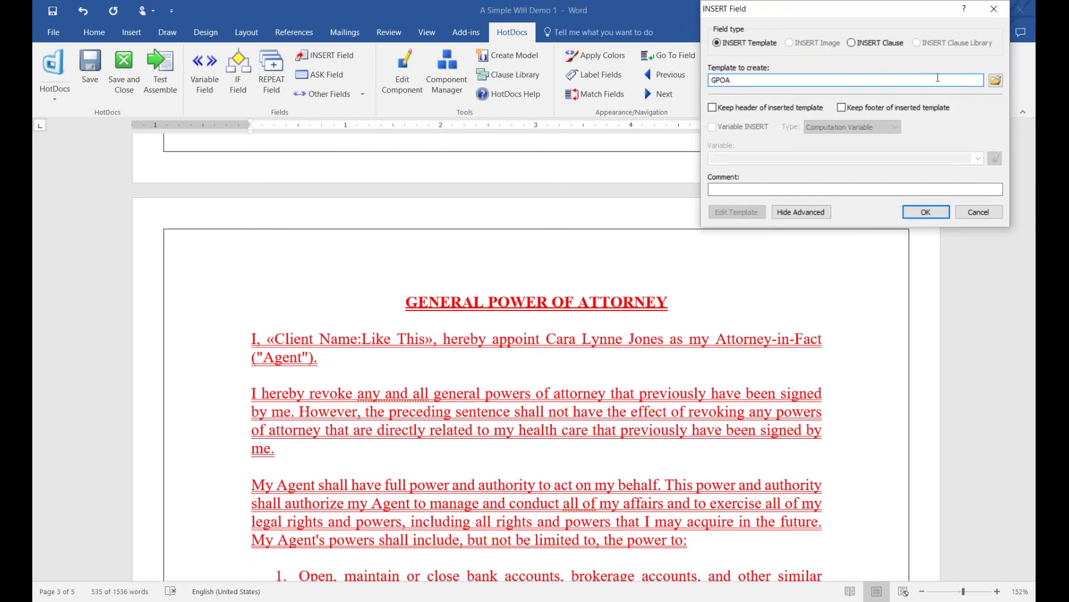
pyautogui.click(926, 212)
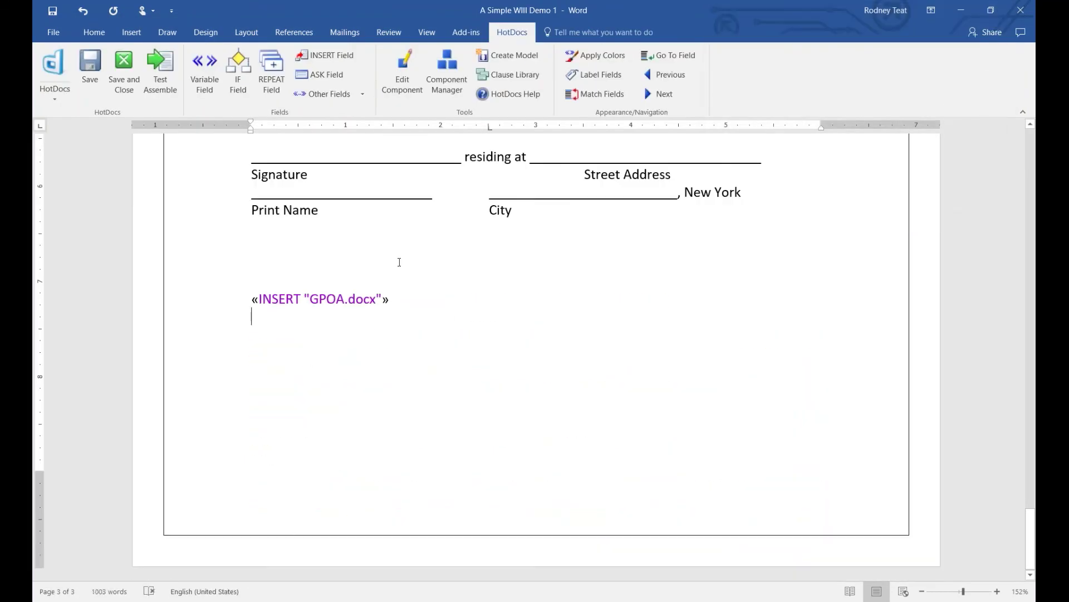
# Open the GPOA.docx template for editing from its INSERT field at the will's end and look through its text.
pyautogui.scroll(-1, 383, 294)
pyautogui.scroll(5, 487, 339)
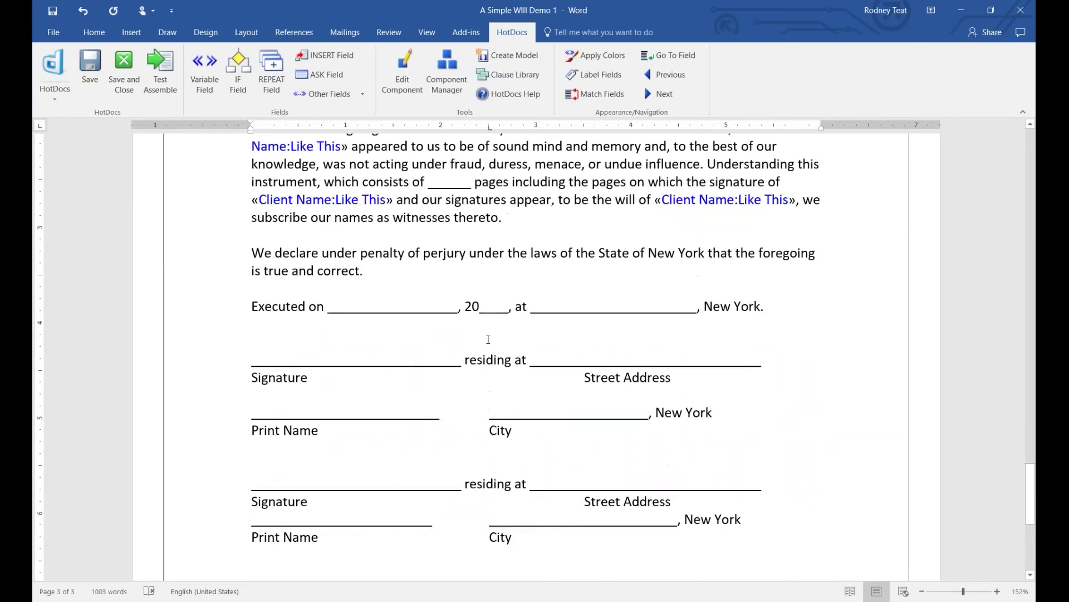
pyautogui.scroll(-5, 487, 338)
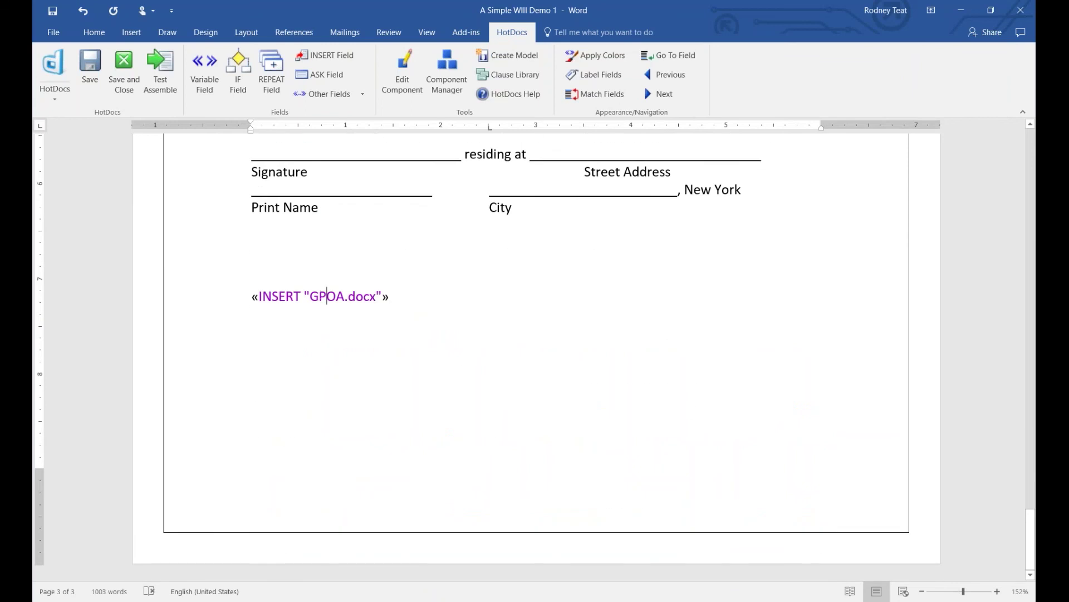
pyautogui.doubleClick(327, 296)
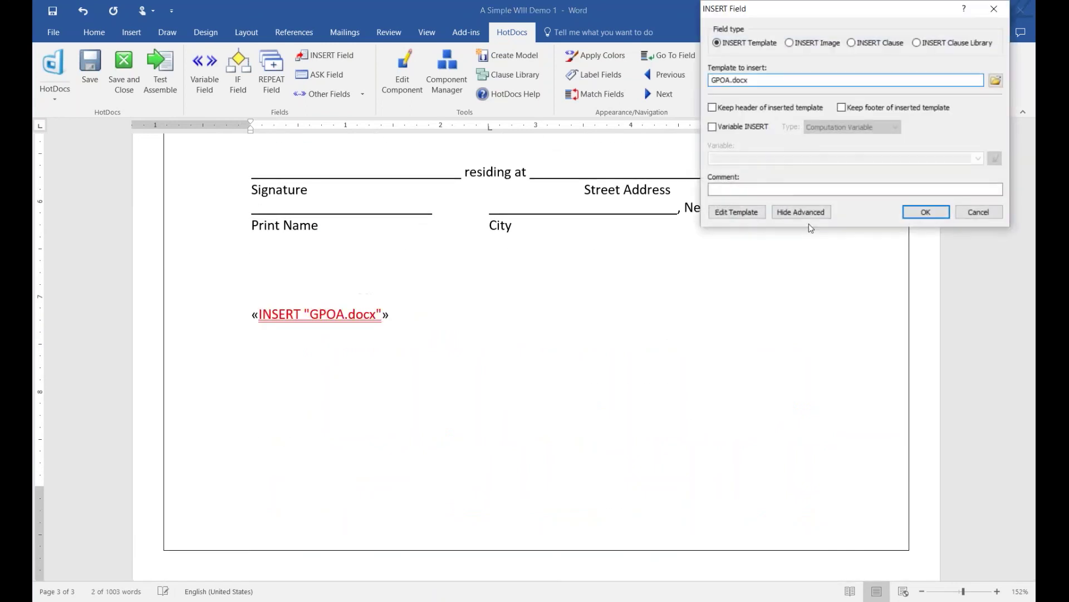
pyautogui.click(736, 212)
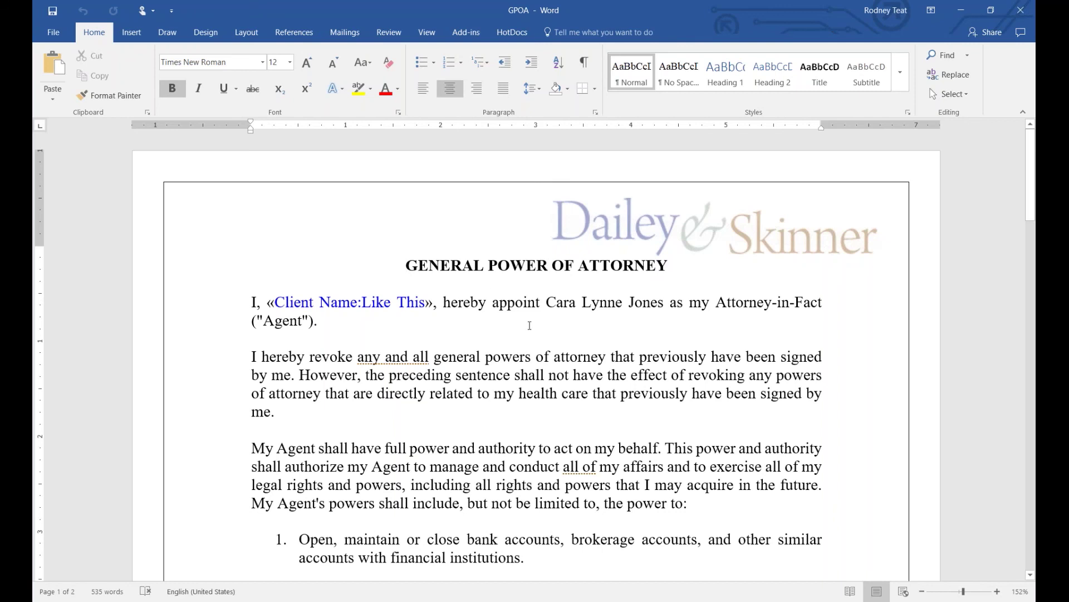
pyautogui.scroll(-4, 462, 379)
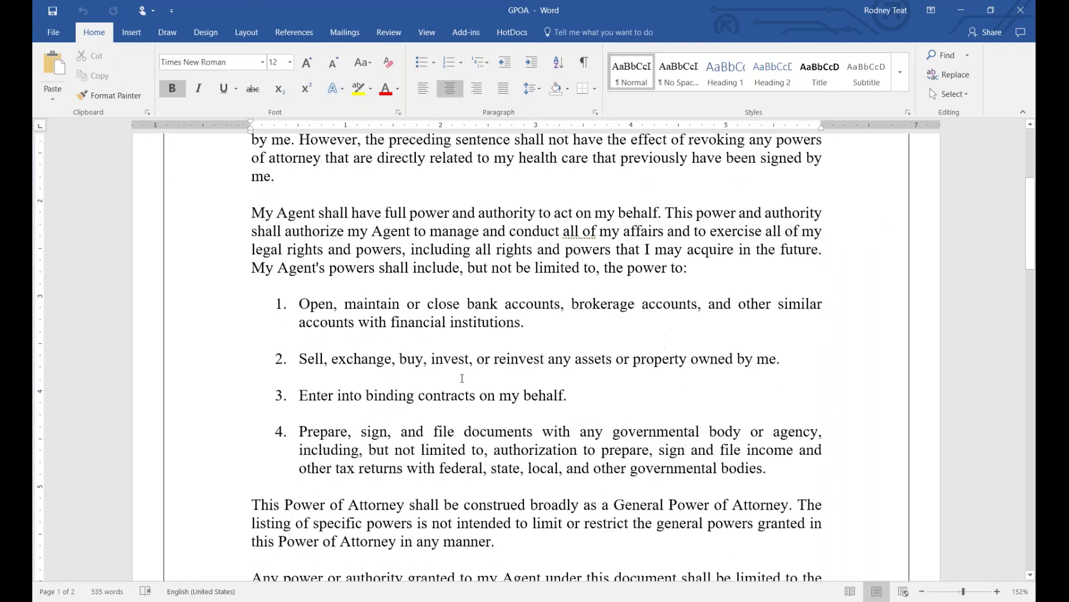
pyautogui.scroll(-9, 461, 378)
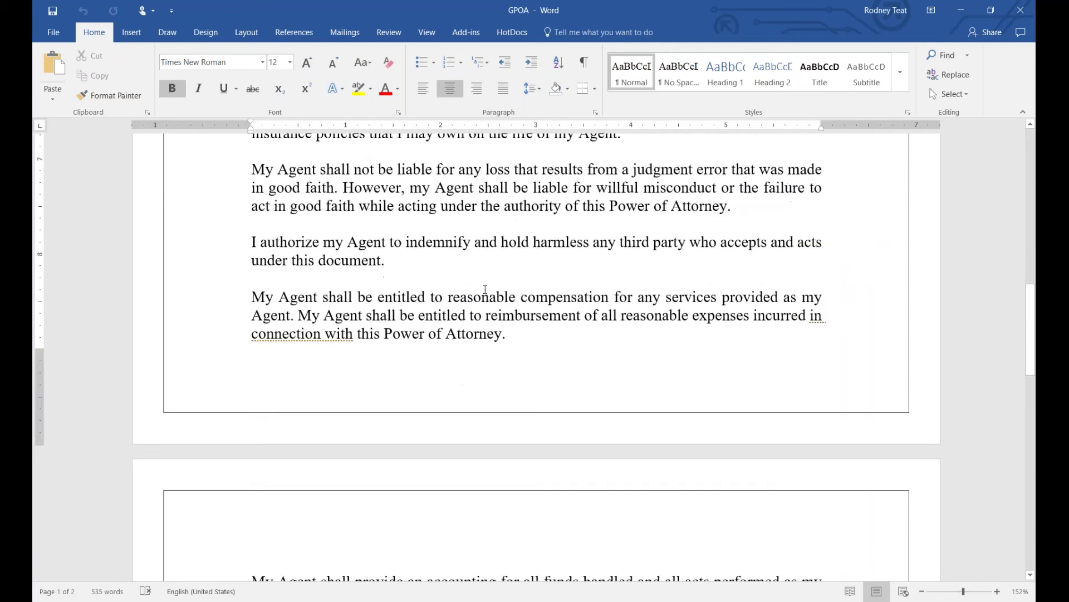
# Colour the paragraph beginning "My Agent shall have full power" red in the GPOA template, then save and close it.
pyautogui.scroll(-2, 485, 289)
pyautogui.scroll(12, 485, 289)
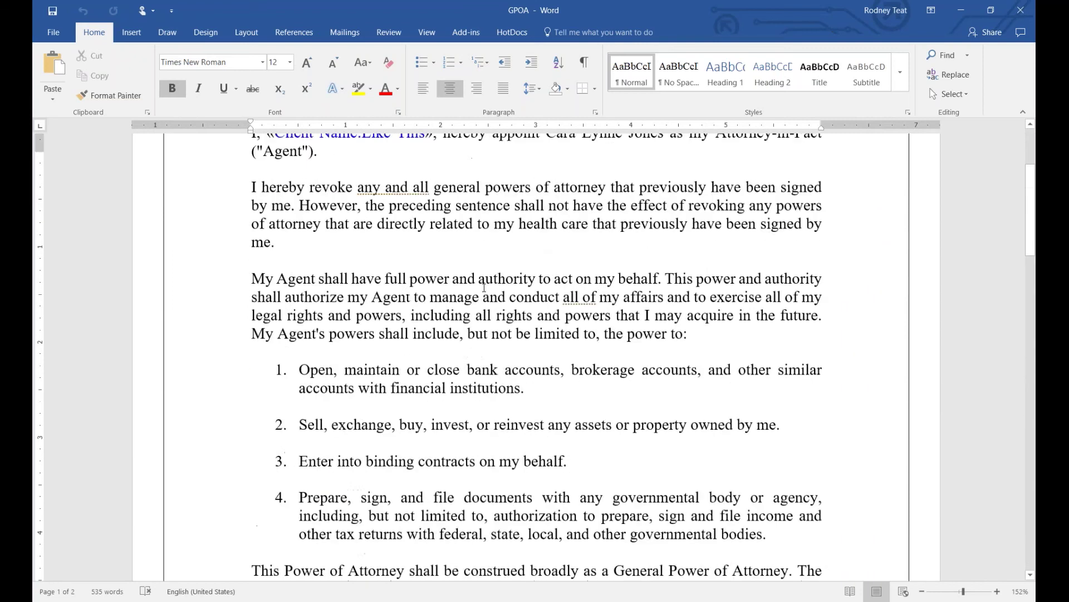
pyautogui.scroll(1, 484, 287)
pyautogui.moveTo(251, 354); pyautogui.dragTo(702, 409)
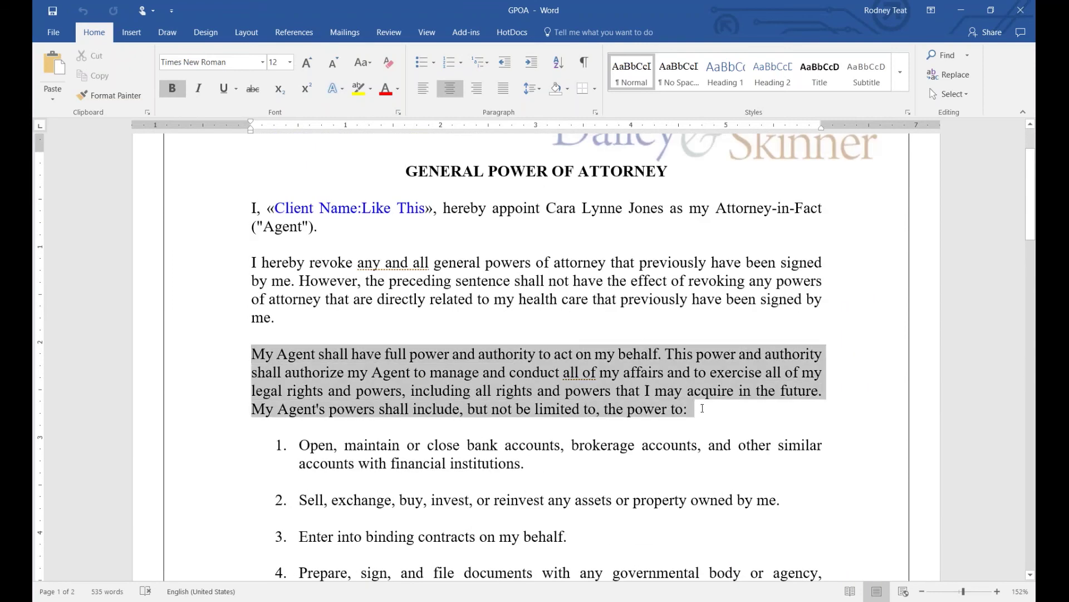
pyautogui.click(385, 90)
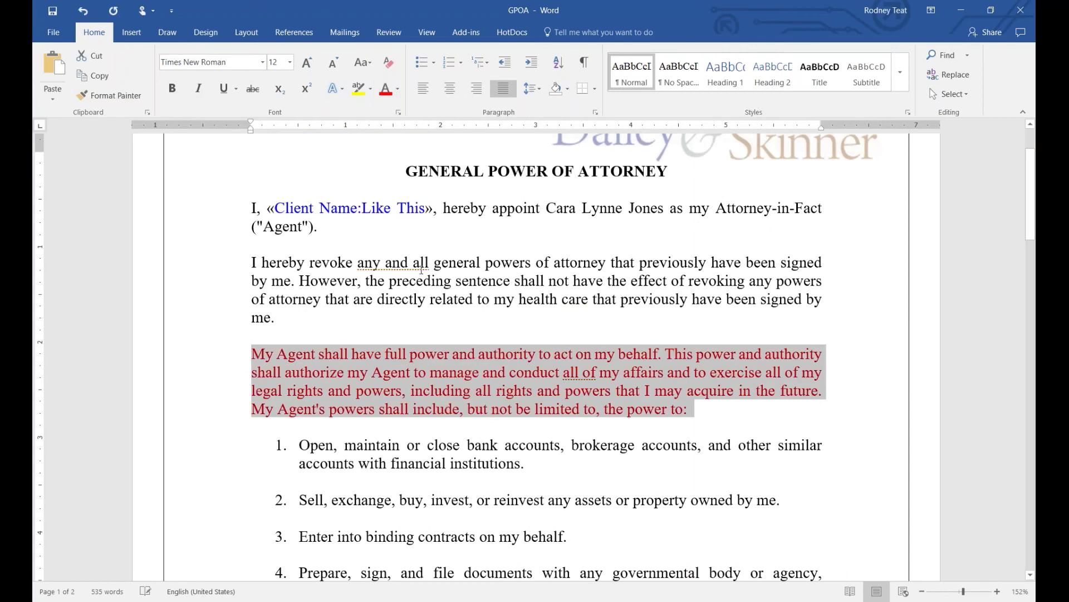
pyautogui.click(422, 269)
pyautogui.scroll(2, 421, 269)
pyautogui.click(53, 11)
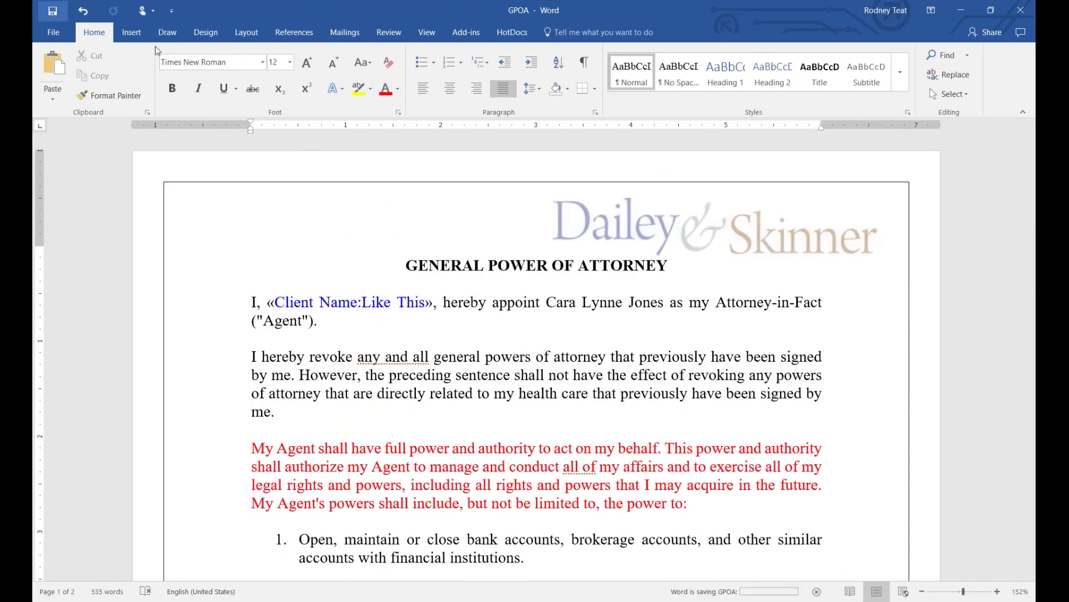
pyautogui.click(1021, 11)
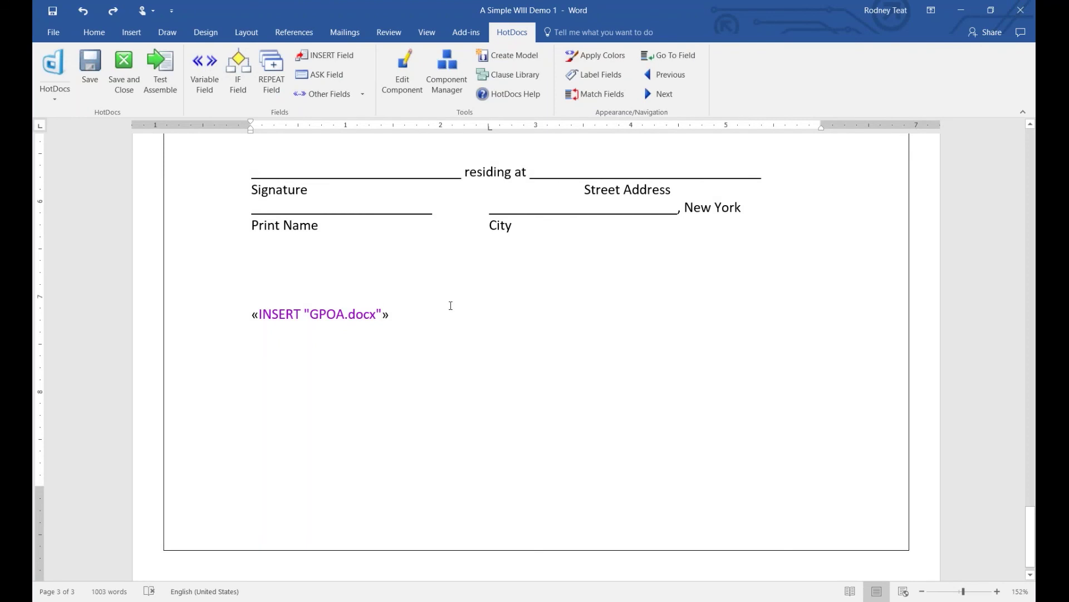
# Test assemble the will template, entering the client's name, February 27, 2018 as Today's Date, and the first attorney listed.
pyautogui.scroll(15, 452, 304)
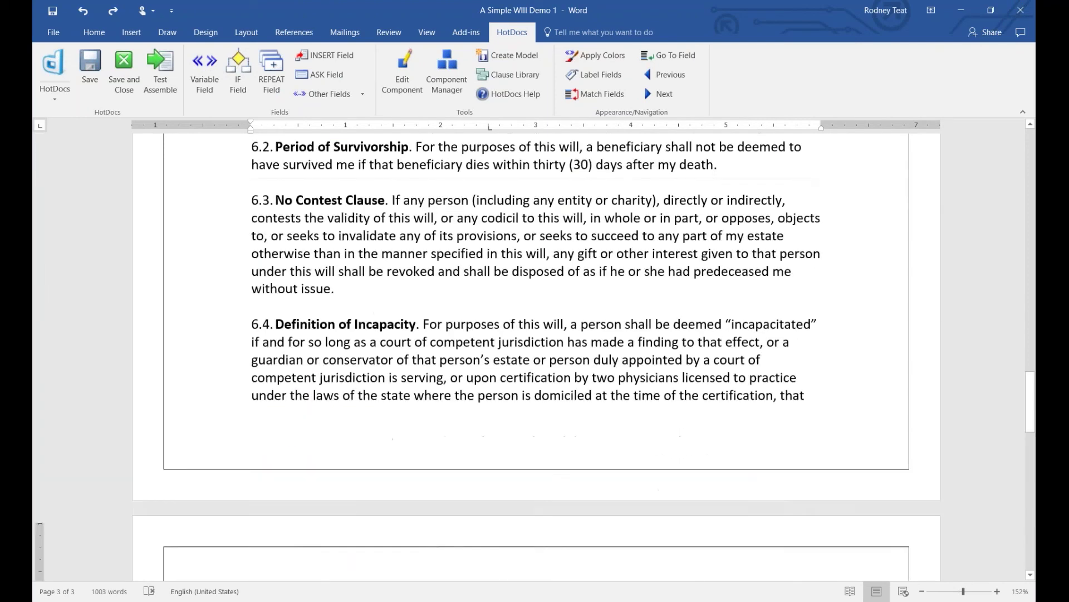
pyautogui.scroll(20, 511, 315)
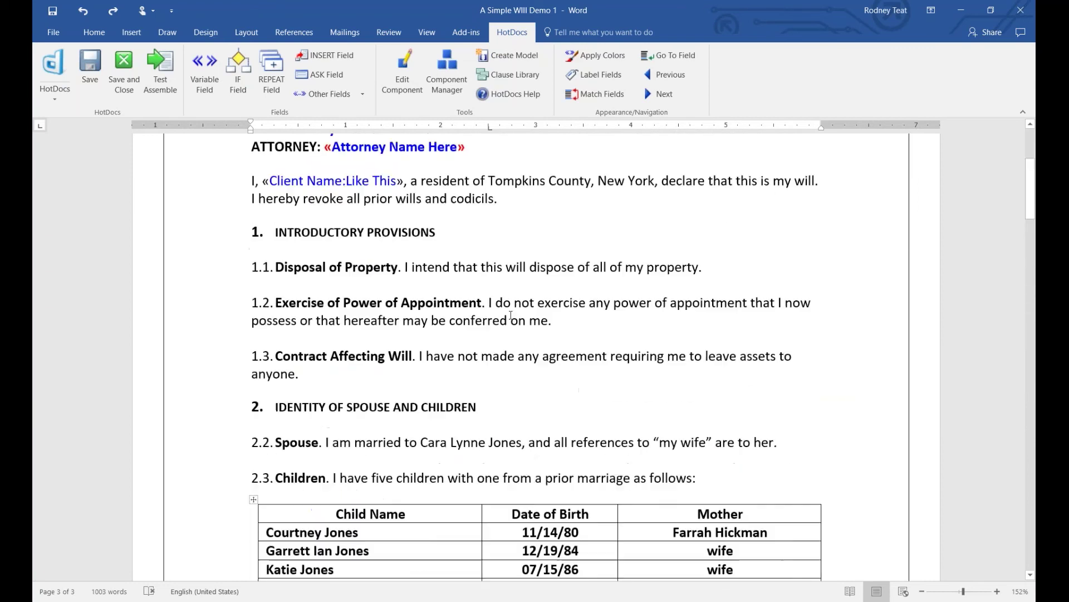
pyautogui.scroll(5, 511, 315)
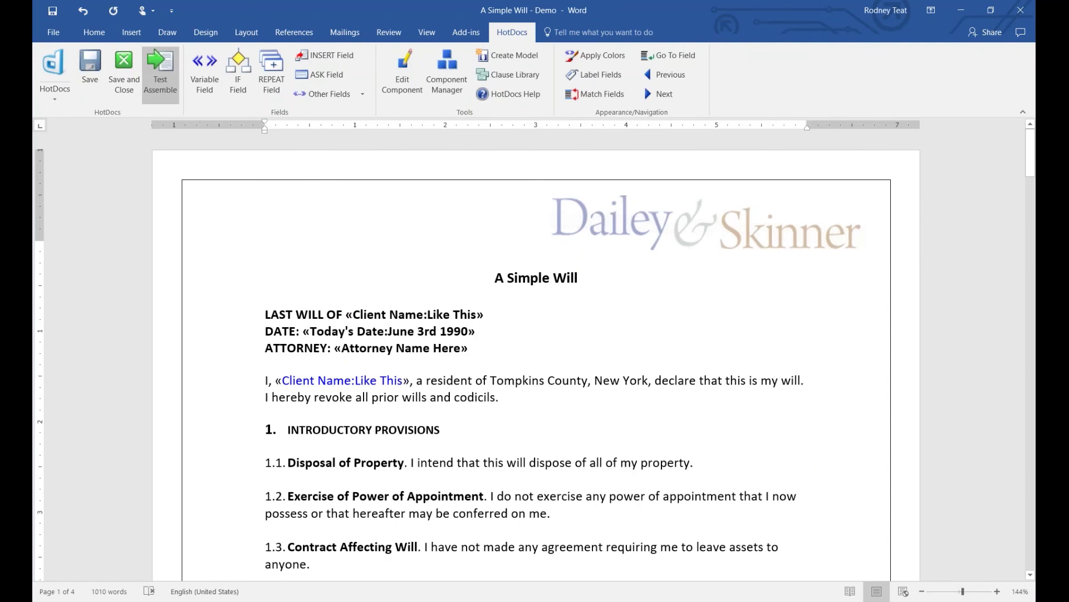
pyautogui.click(167, 71)
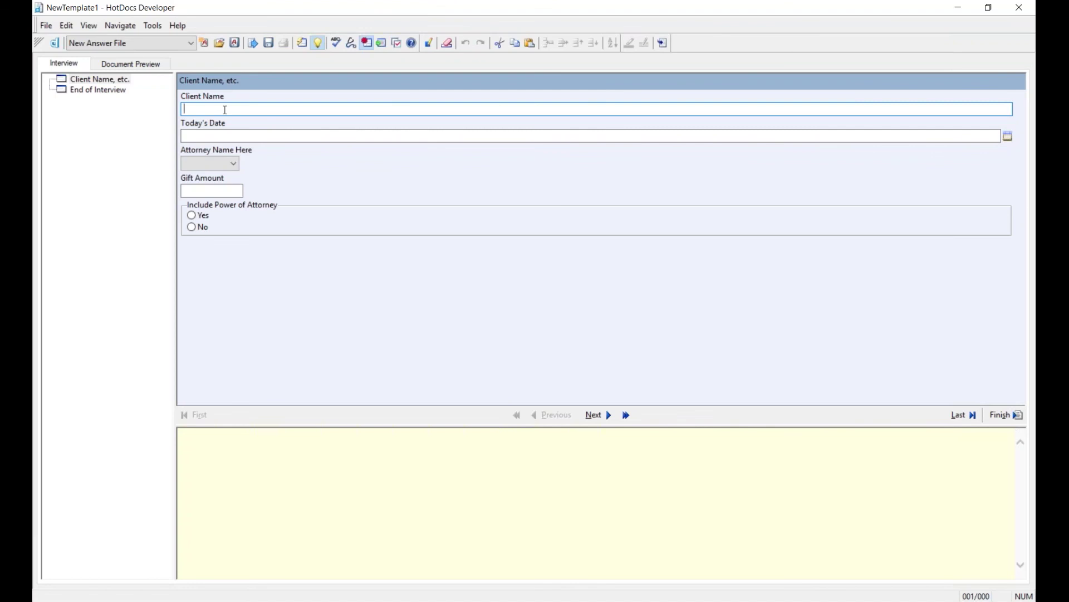
pyautogui.write('Bob Jones')
pyautogui.click(229, 136)
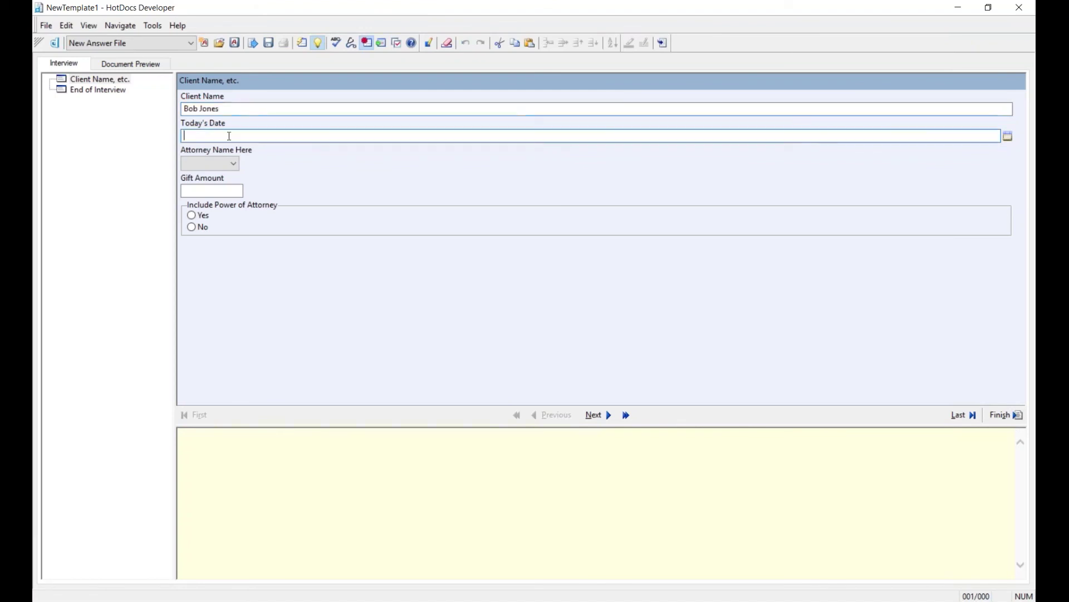
pyautogui.press('t')
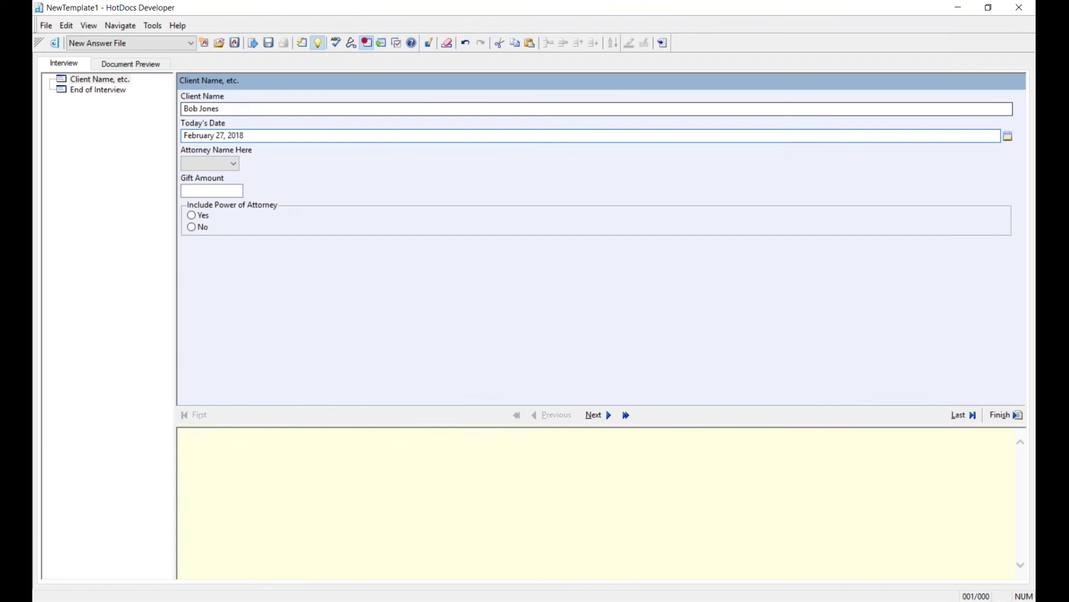
pyautogui.click(234, 165)
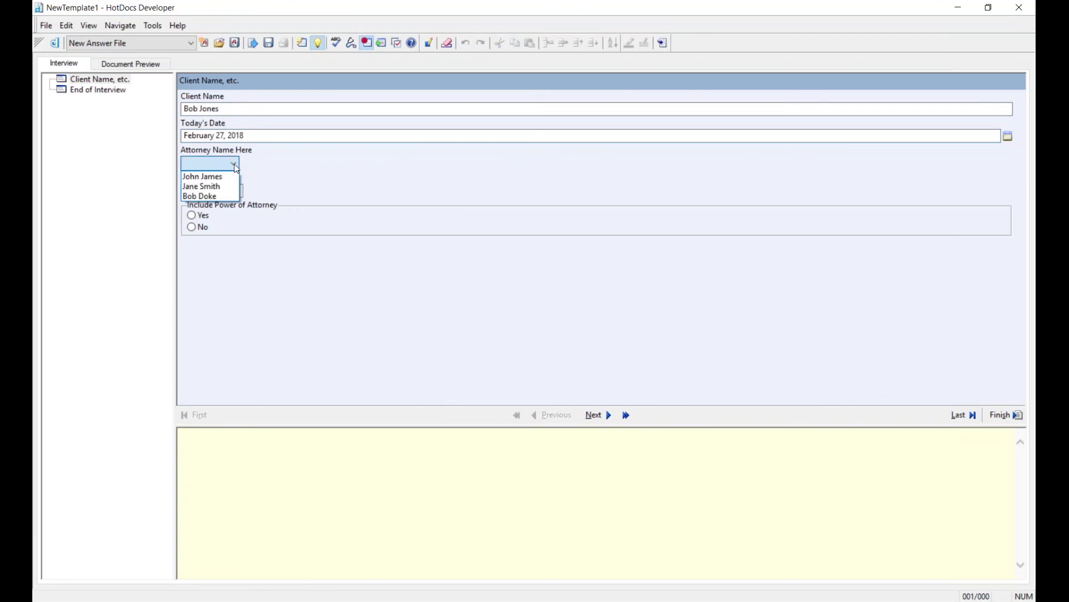
pyautogui.click(208, 177)
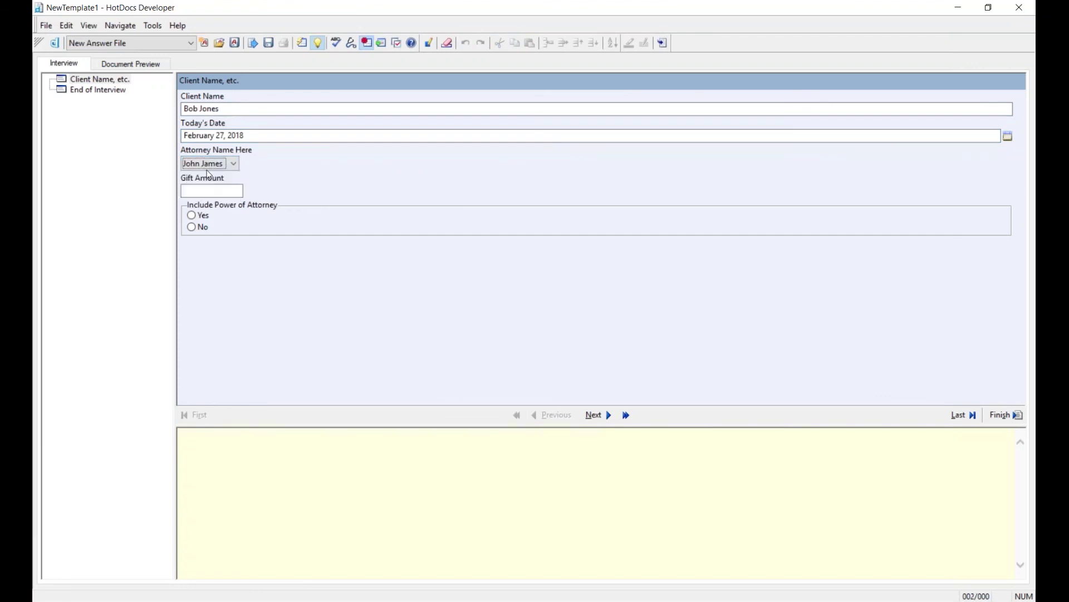
# Set the Gift Amount to 998,889 and answer No to Include Power of Attorney.
pyautogui.click(219, 191)
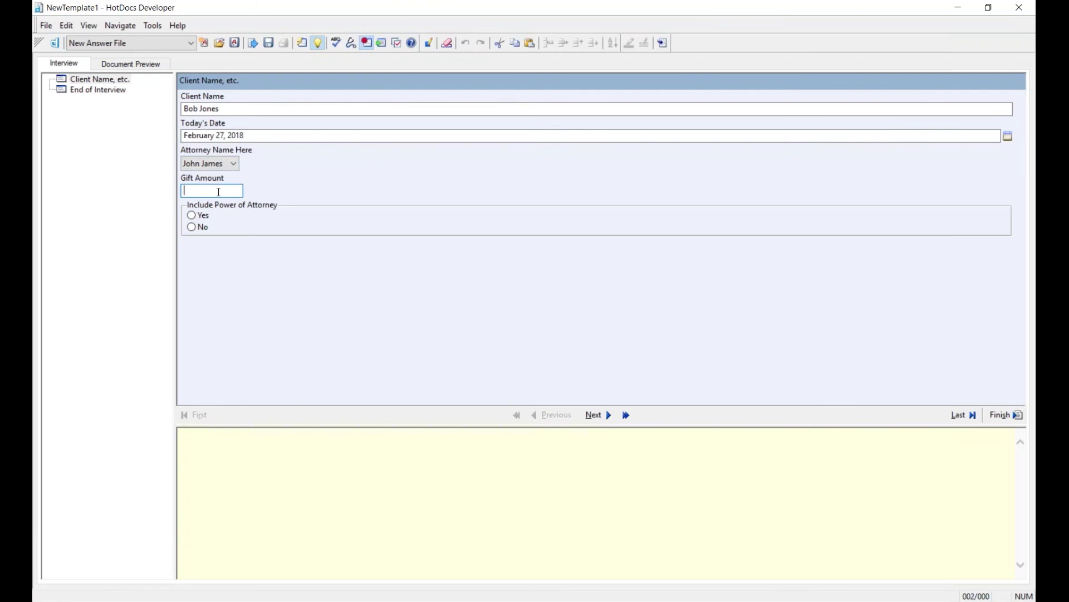
pyautogui.write('998889')
pyautogui.click(191, 216)
pyautogui.click(191, 227)
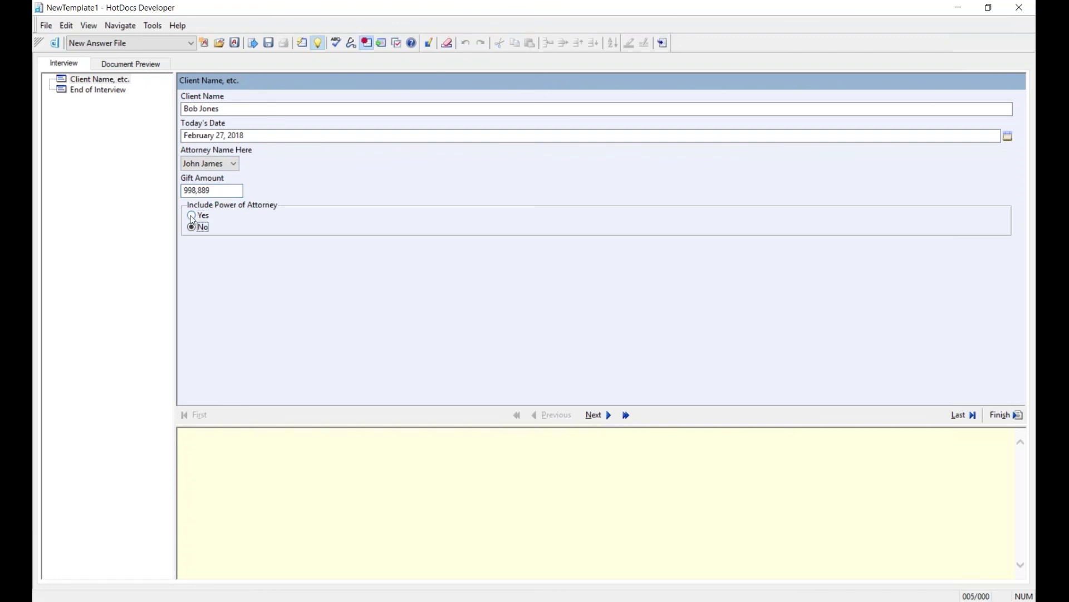
pyautogui.click(192, 216)
pyautogui.click(193, 228)
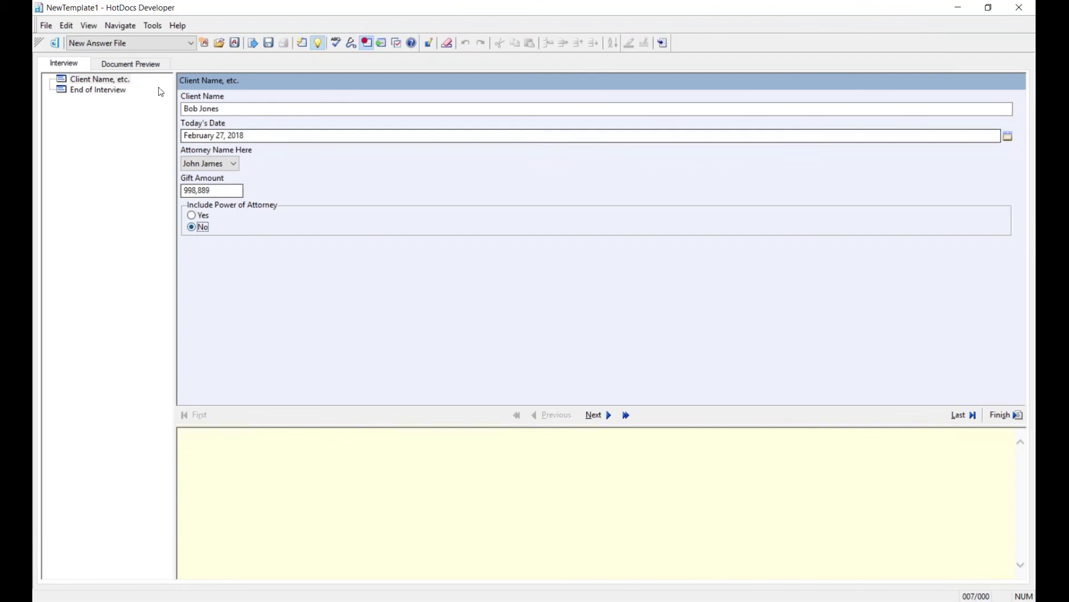
# Preview the assembled will and check its filled-in answers, computed monthly payment and ending without the power of attorney.
pyautogui.click(133, 64)
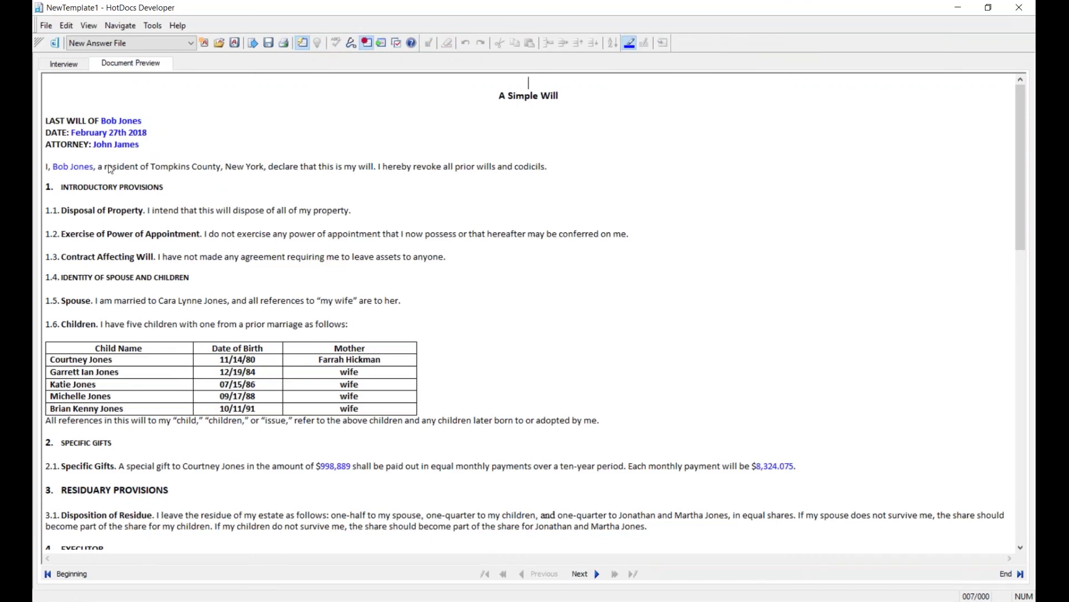
pyautogui.scroll(-10, 178, 196)
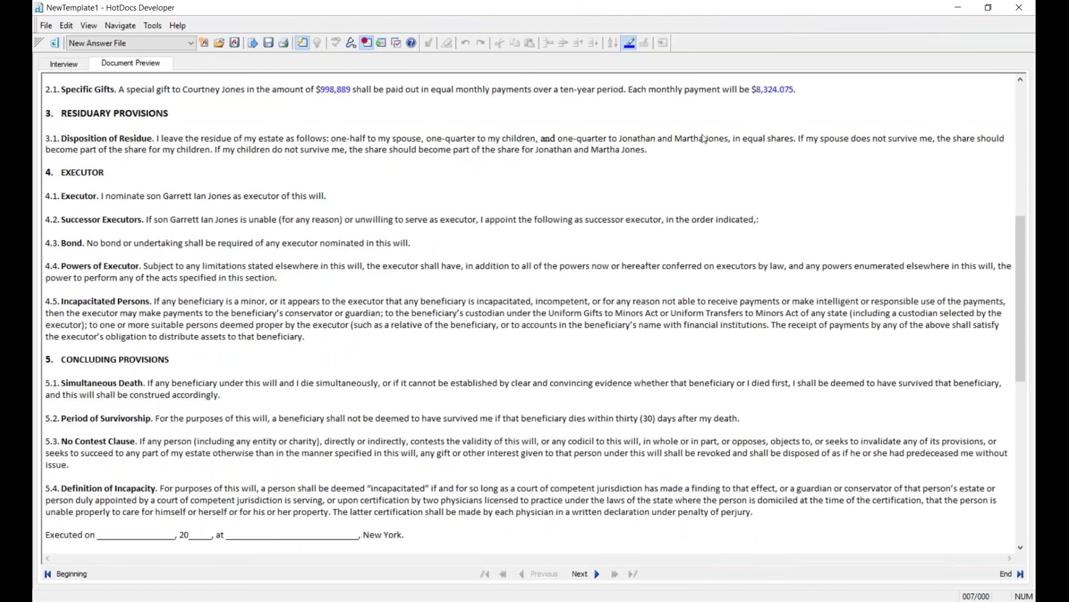
pyautogui.scroll(-10, 508, 218)
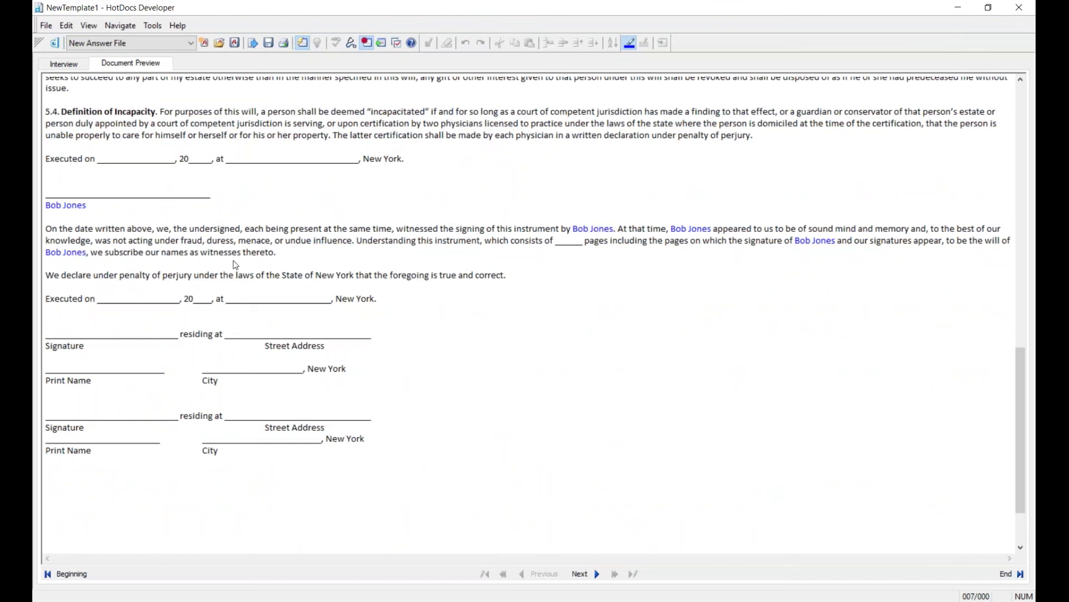
pyautogui.scroll(-3, 296, 264)
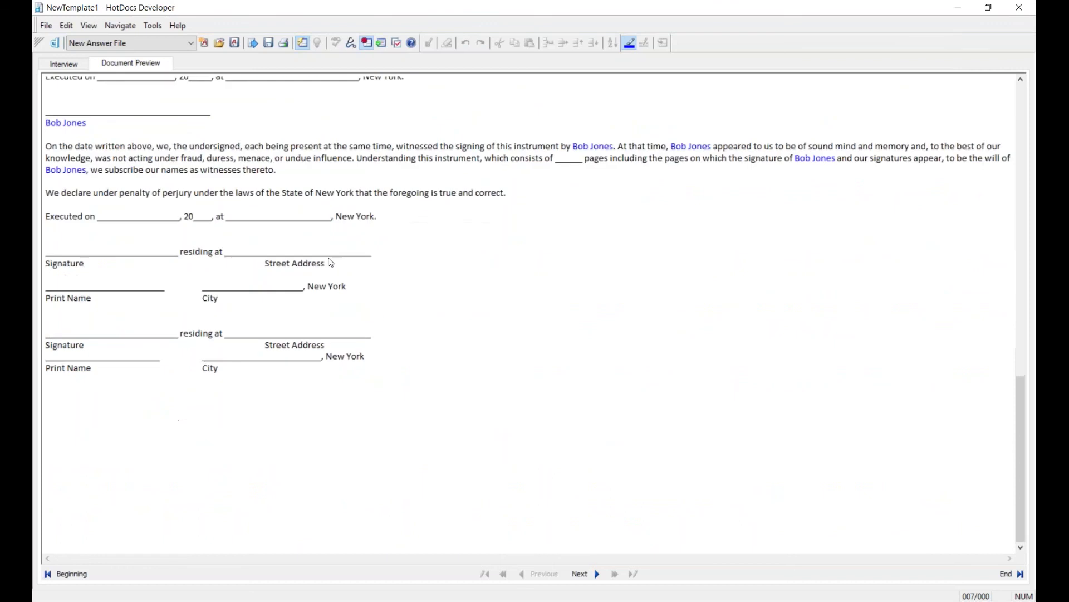
# Change Include Power of Attorney to Yes and check the document preview for the General Power of Attorney section.
pyautogui.click(75, 63)
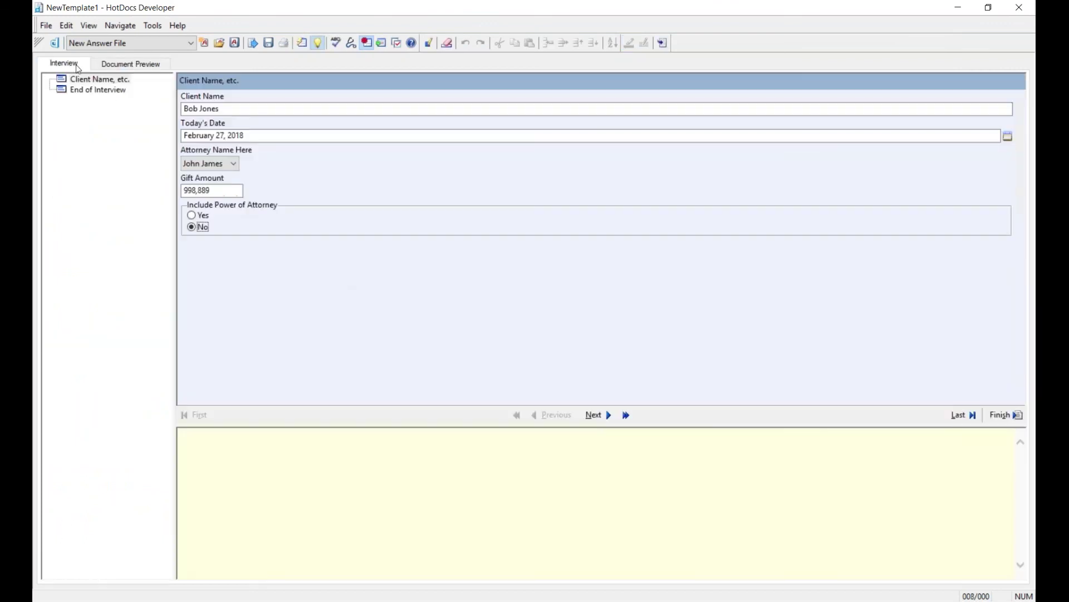
pyautogui.click(192, 216)
pyautogui.click(131, 63)
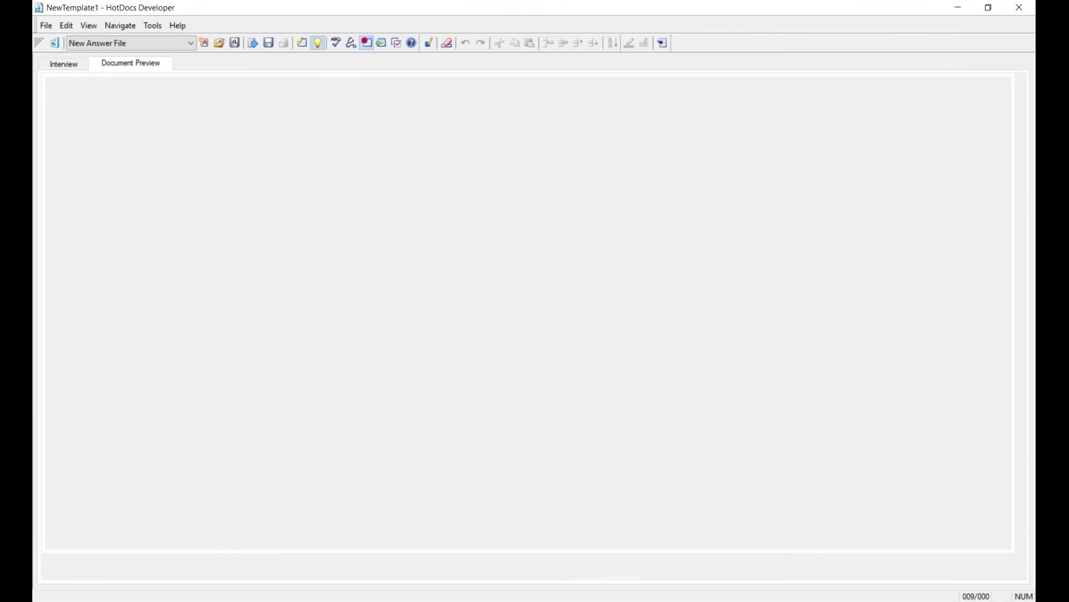
pyautogui.scroll(-5, 270, 208)
pyautogui.scroll(3, 270, 208)
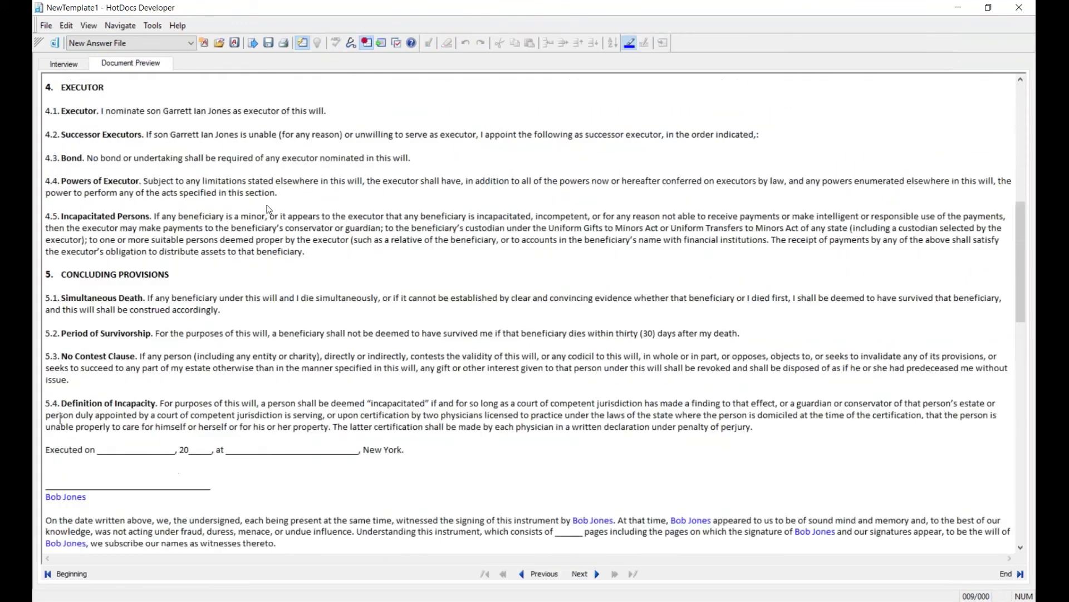
pyautogui.scroll(-18, 270, 208)
pyautogui.scroll(-3, 431, 171)
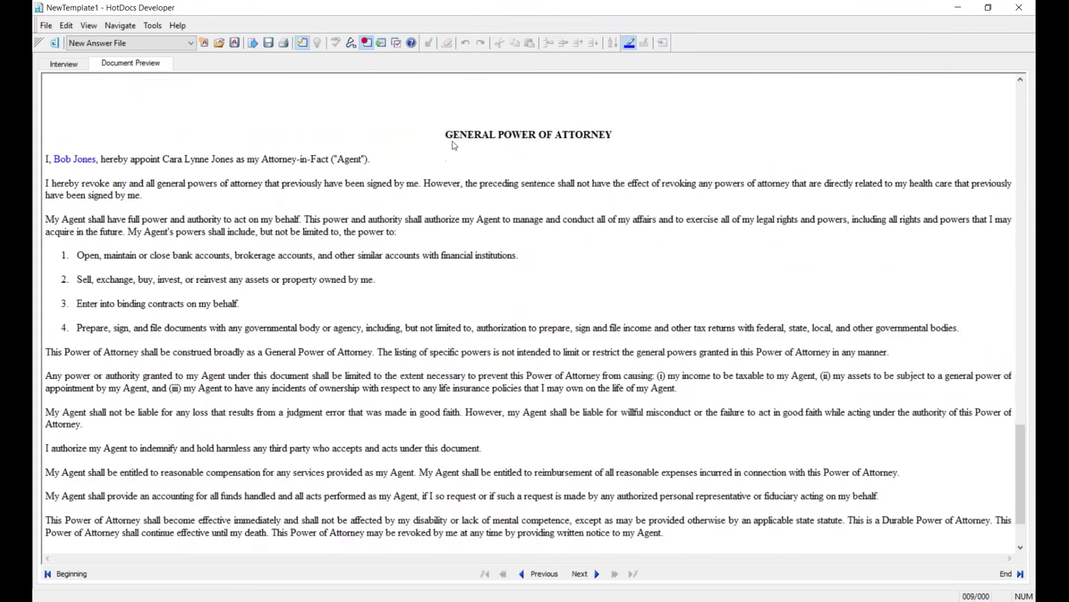
pyautogui.scroll(6, 244, 192)
# Finish the interview and assemble the will as a Word document without saving the answers.
pyautogui.click(64, 63)
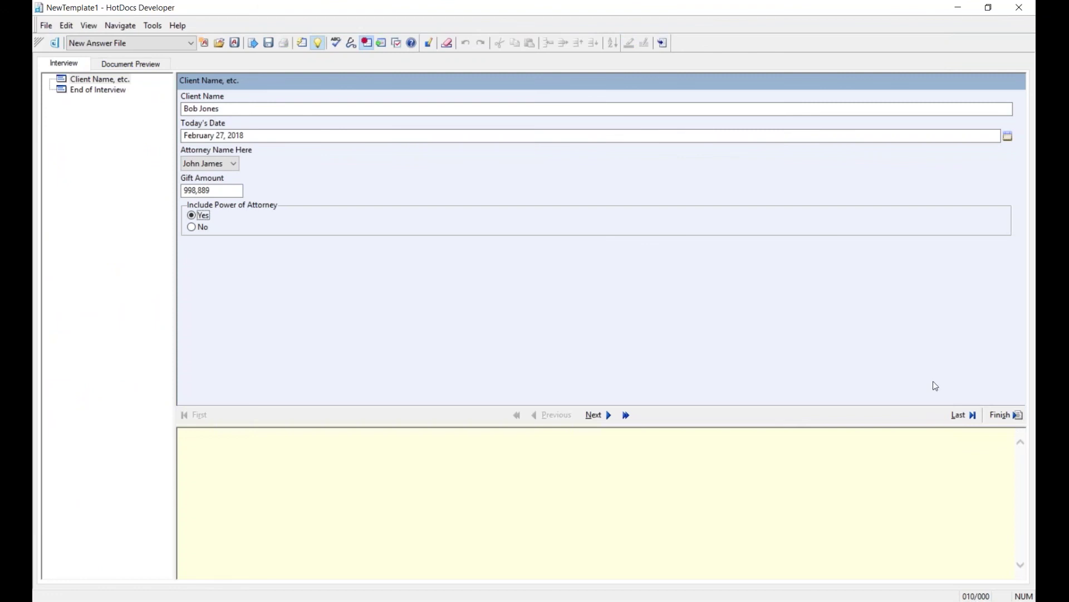
pyautogui.click(1006, 418)
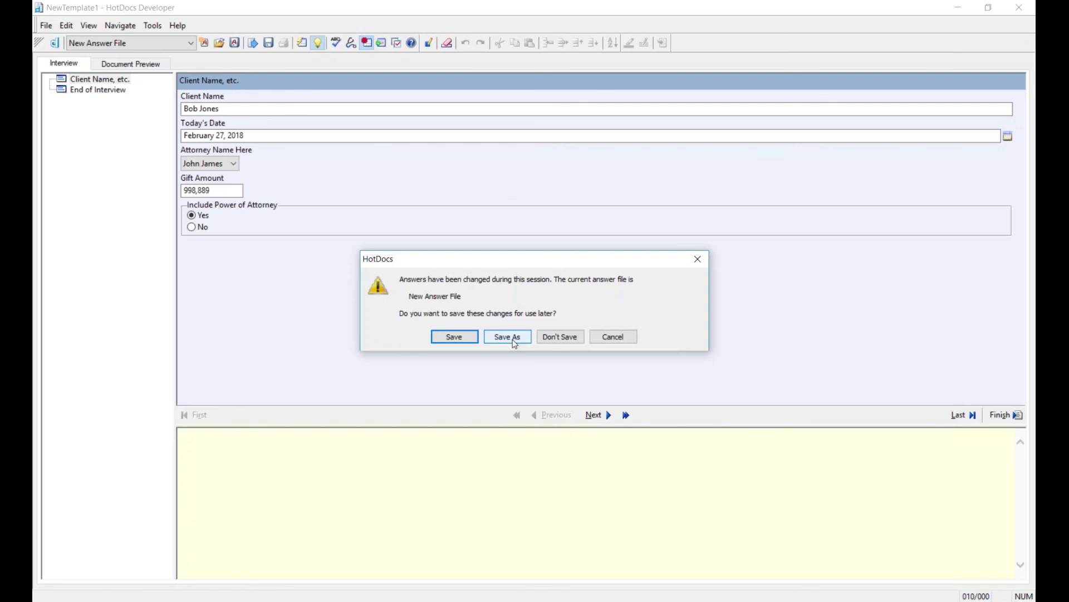
pyautogui.click(560, 336)
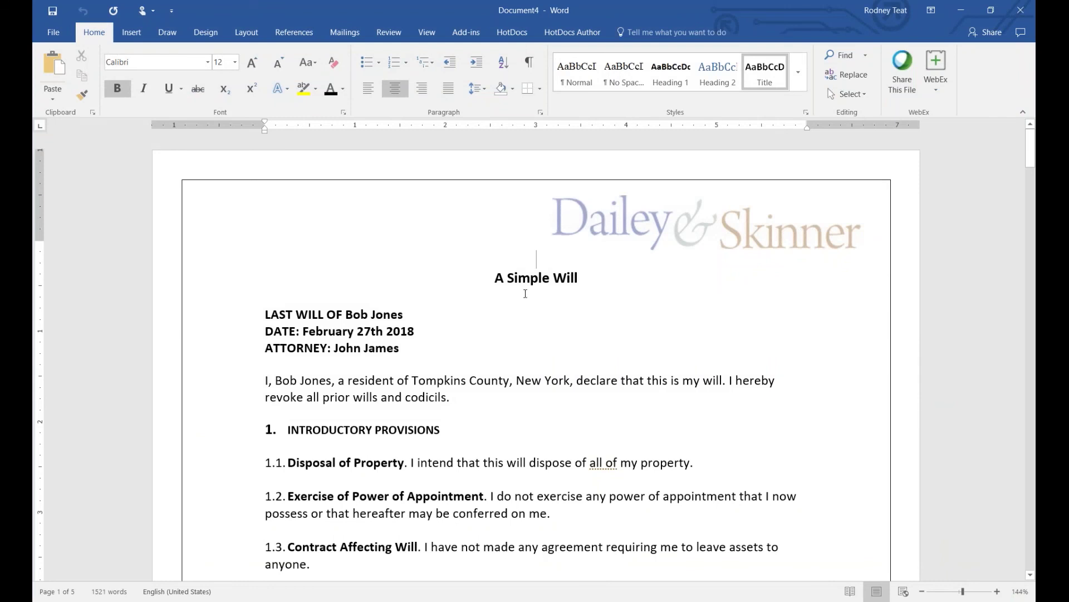
# Examine the client name, date, attorney and specific gift amounts in the assembled will.
pyautogui.scroll(-3, 525, 294)
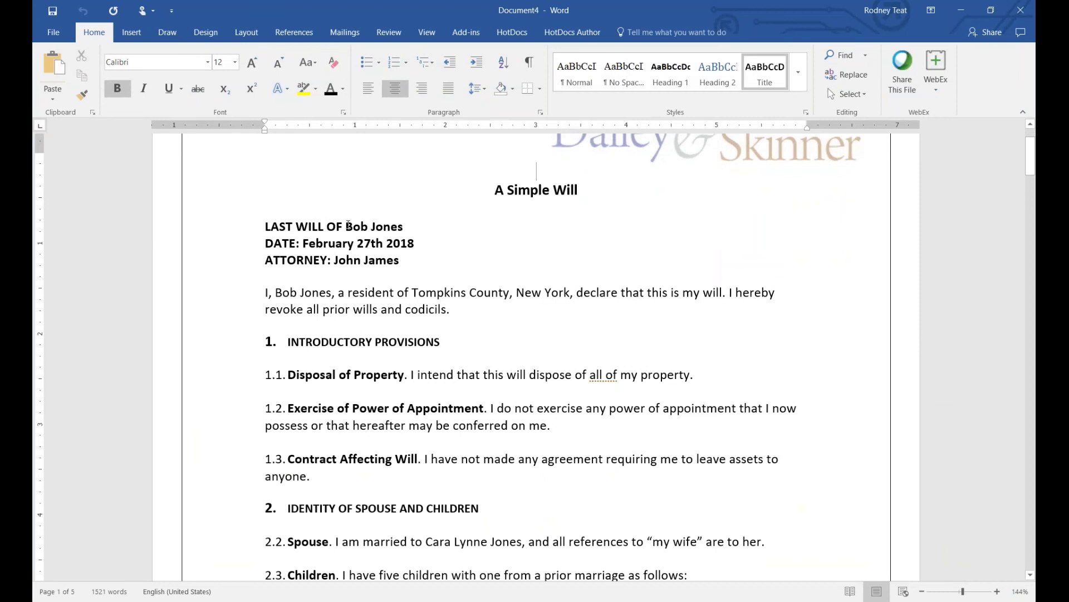
pyautogui.moveTo(345, 225); pyautogui.dragTo(402, 227)
pyautogui.moveTo(324, 244); pyautogui.dragTo(387, 260)
pyautogui.scroll(-5, 414, 278)
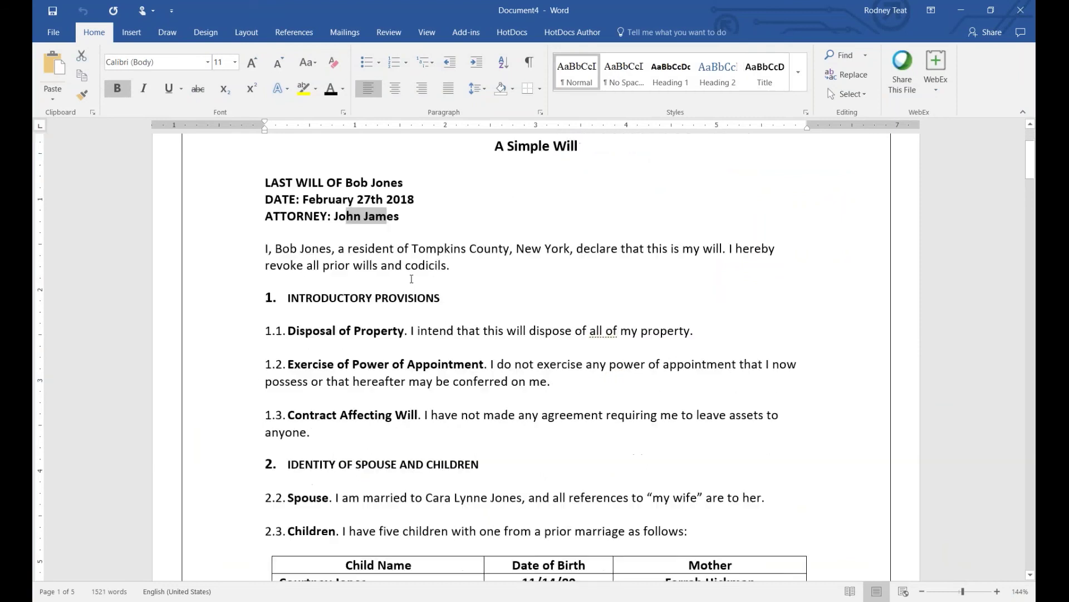
pyautogui.scroll(-4, 409, 277)
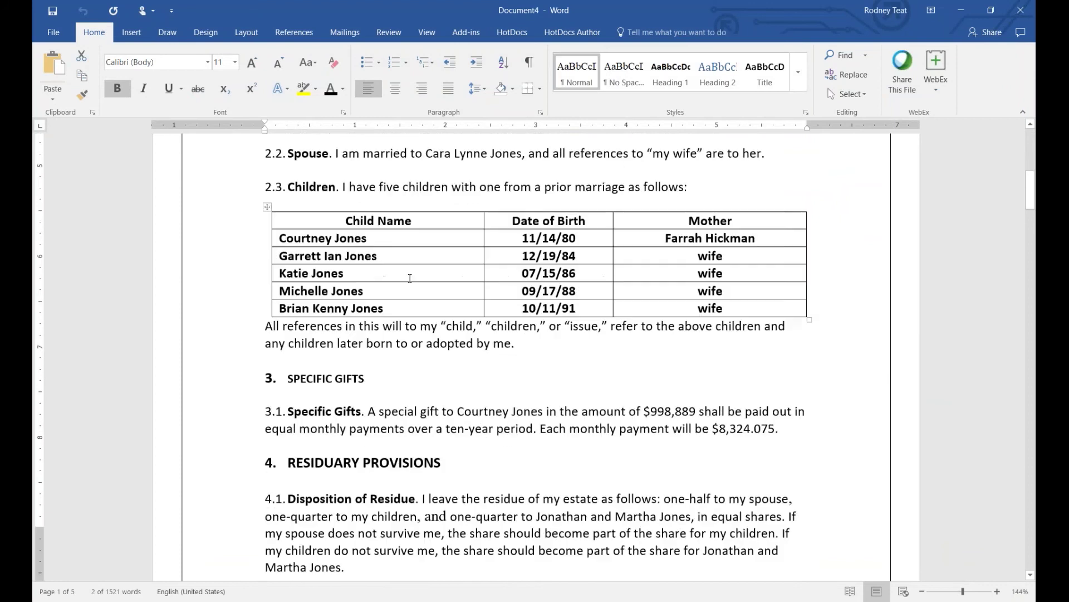
pyautogui.moveTo(644, 272); pyautogui.dragTo(775, 290)
pyautogui.scroll(-13, 547, 311)
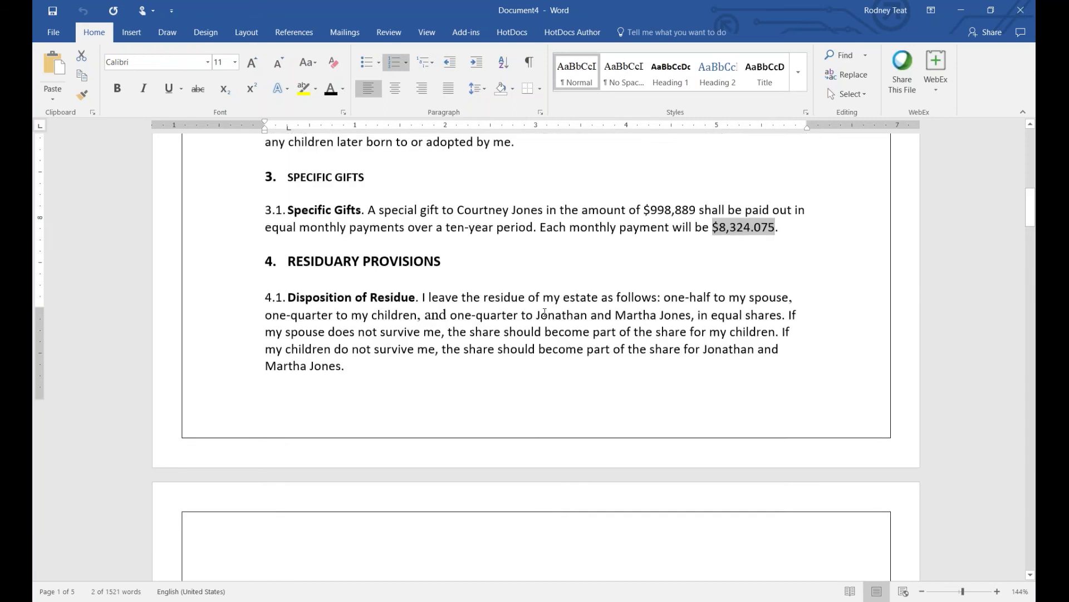
# Review the rest of the assembled will through the General Power of Attorney's signature block, then return to the beginning.
pyautogui.scroll(-20, 506, 315)
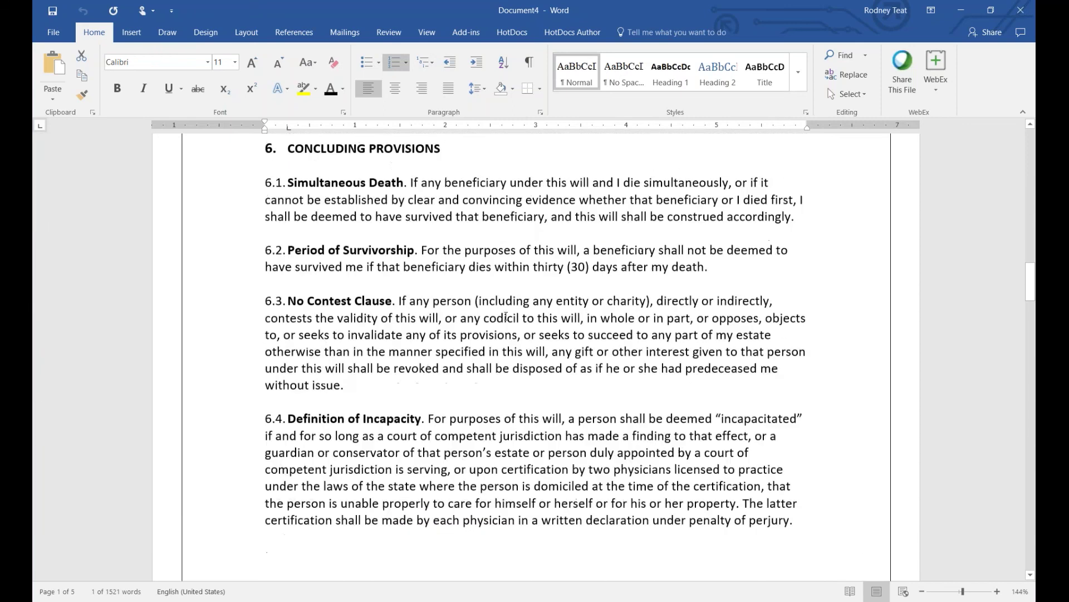
pyautogui.scroll(-12, 504, 318)
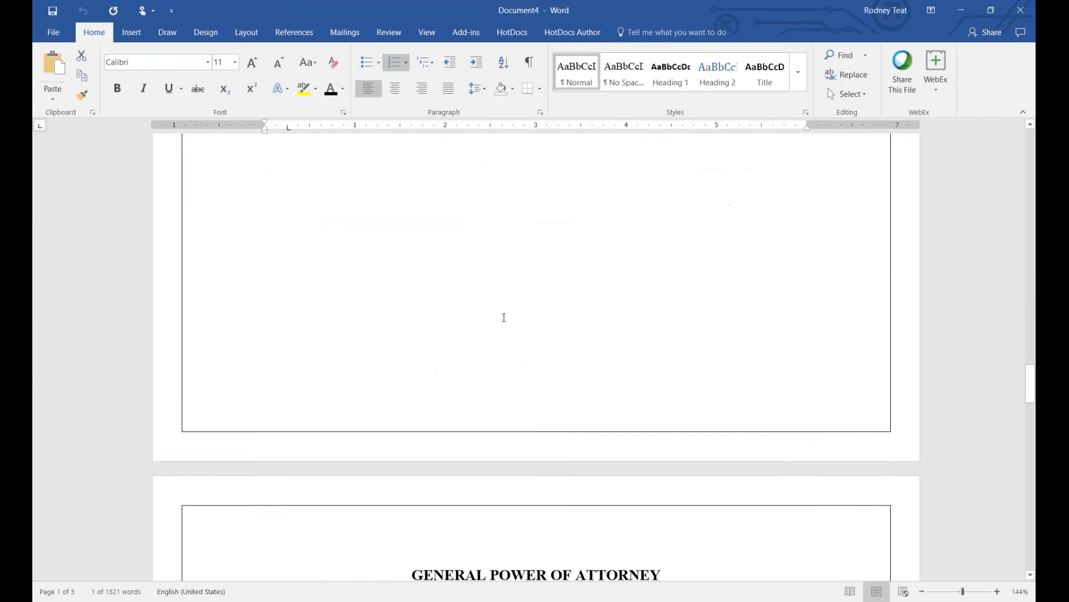
pyautogui.moveTo(409, 332); pyautogui.dragTo(593, 451)
pyautogui.scroll(-1, 593, 451)
pyautogui.scroll(-20, 546, 405)
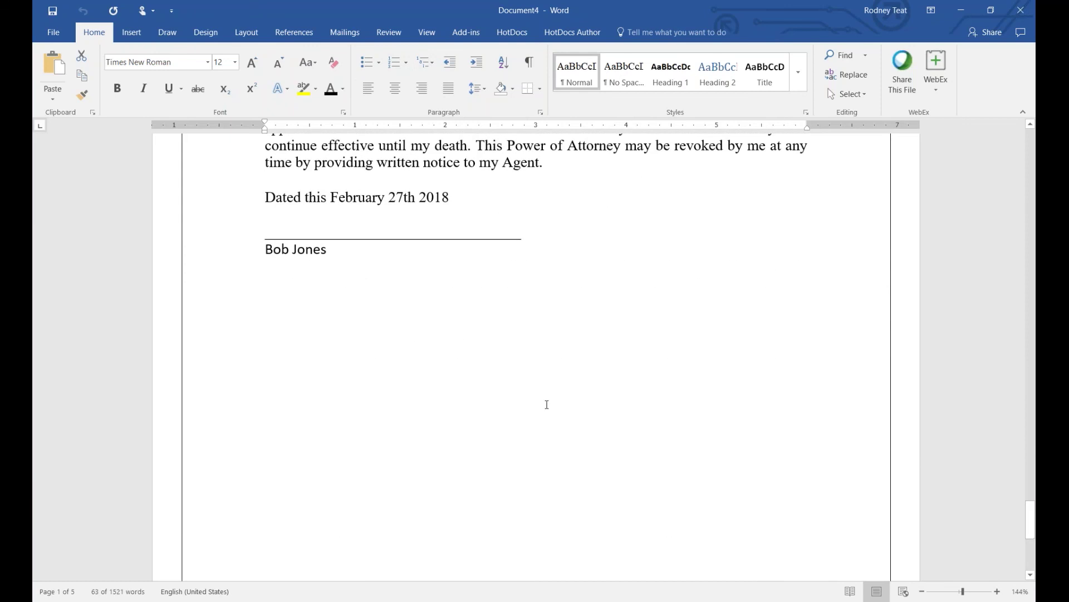
pyautogui.scroll(20, 547, 404)
pyautogui.moveTo(1031, 409); pyautogui.dragTo(1031, 142)
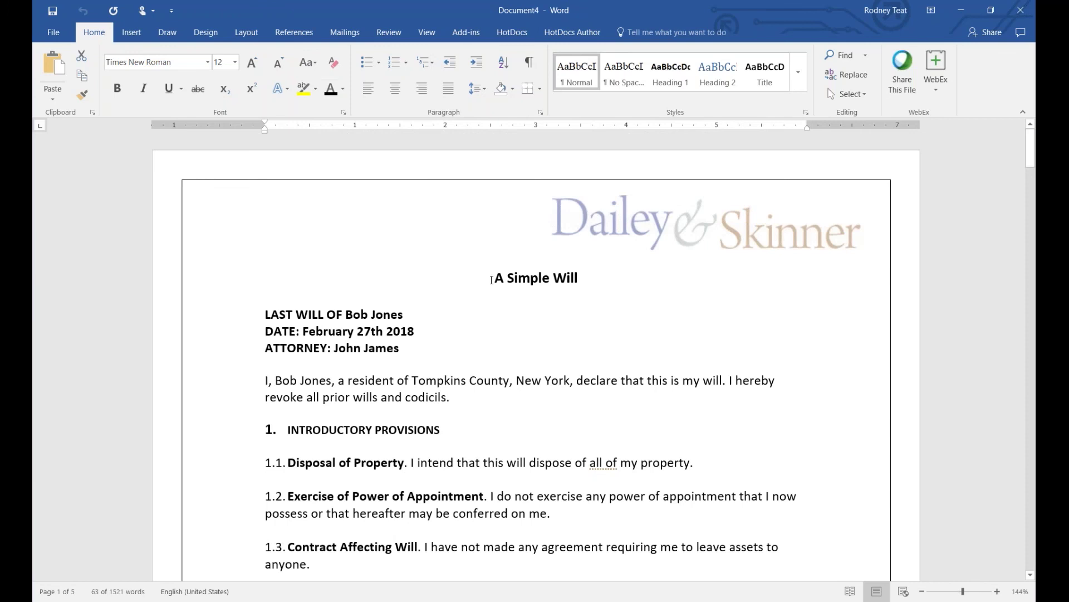
# Color the title "A Simple Will" in the standard dark red and deselect it.
pyautogui.moveTo(491, 280); pyautogui.dragTo(590, 280)
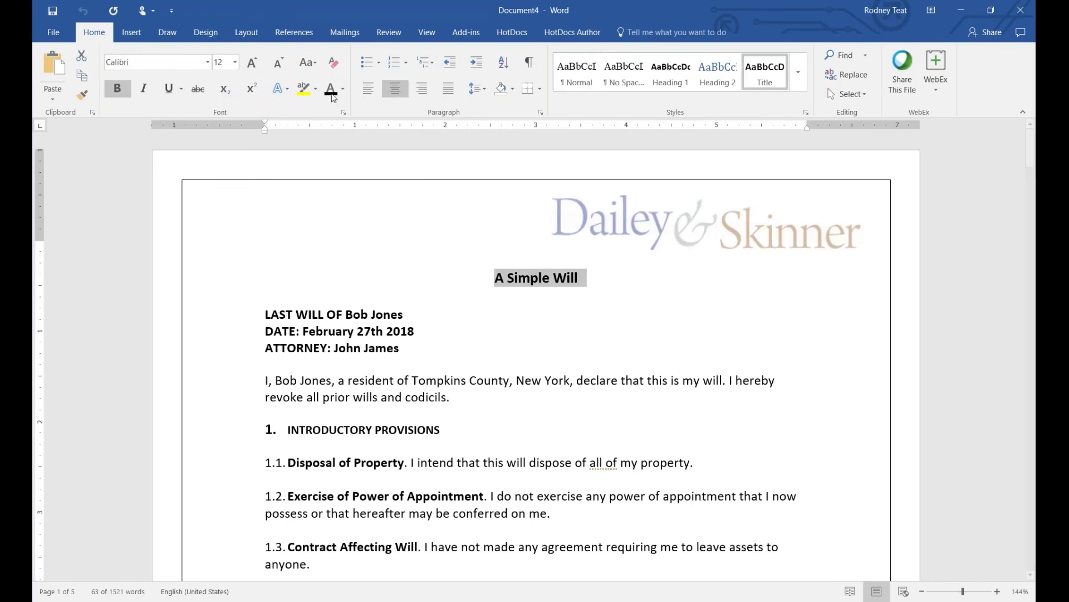
pyautogui.click(342, 89)
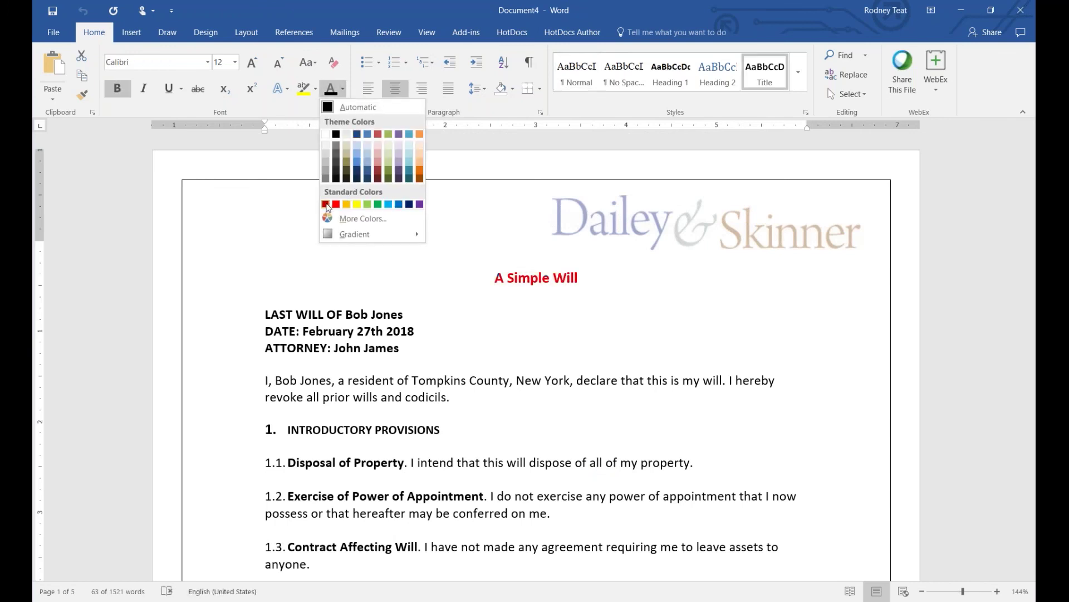
pyautogui.click(326, 206)
pyautogui.click(471, 294)
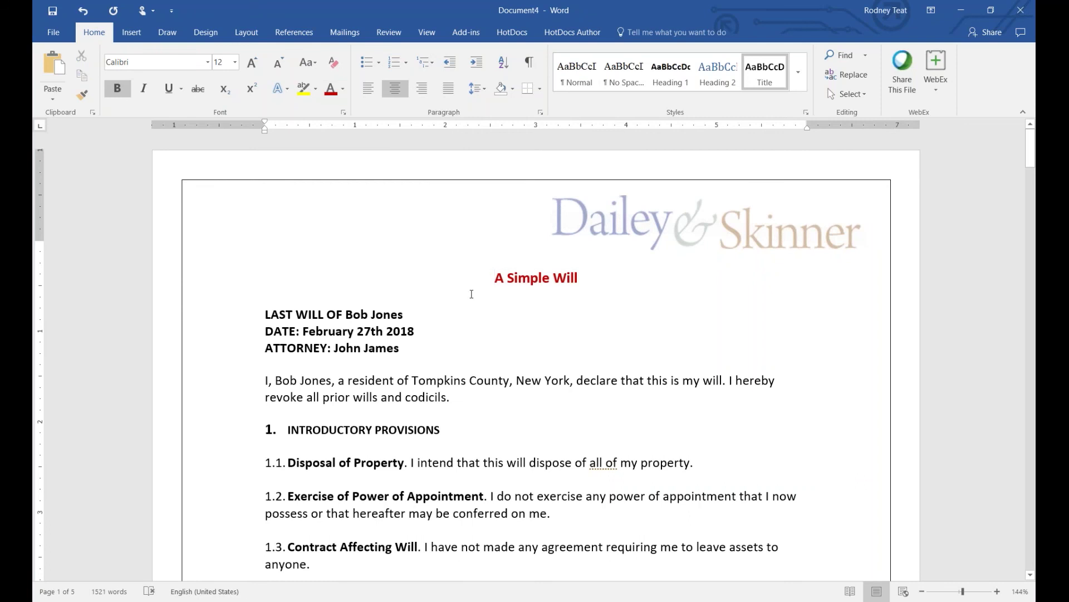
# Examine the available Track Changes tools and look through the assembled will down to the execution and witness section.
pyautogui.scroll(-3, 471, 293)
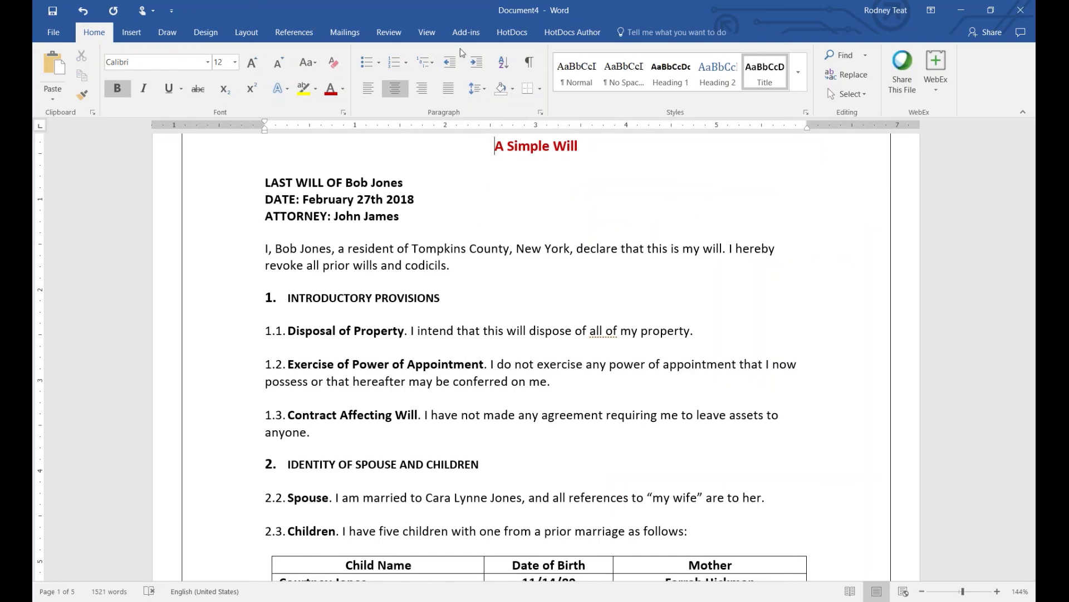
pyautogui.click(426, 35)
pyautogui.click(399, 34)
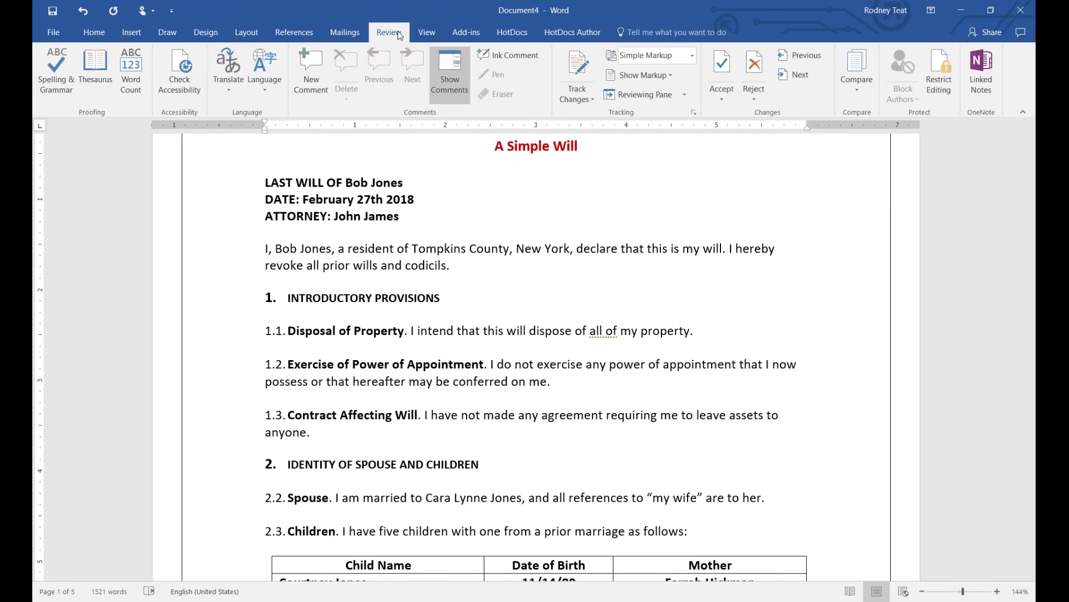
pyautogui.click(568, 75)
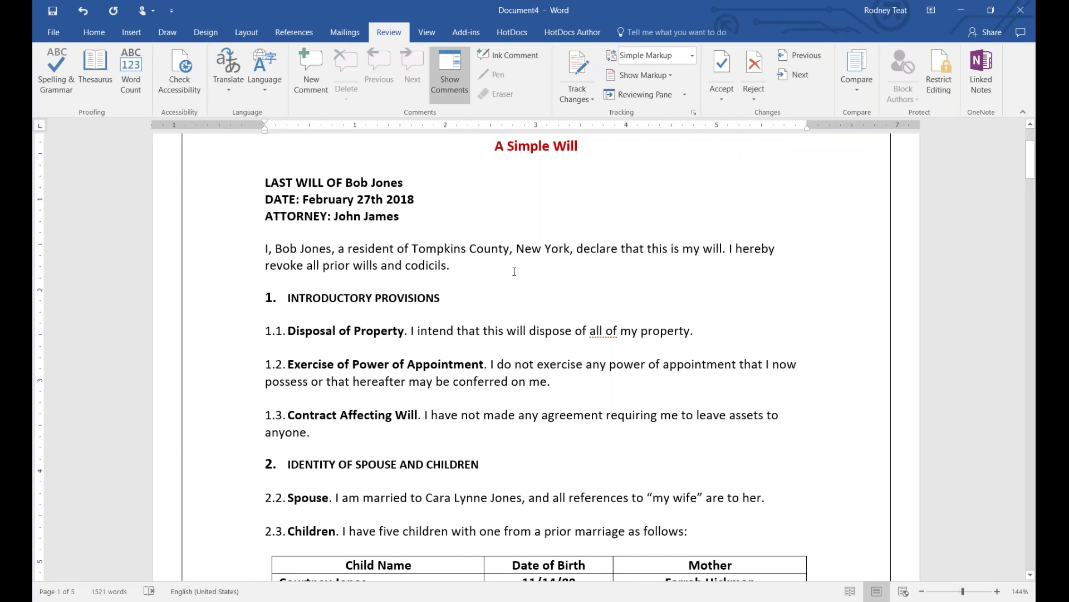
pyautogui.scroll(-8, 514, 271)
pyautogui.scroll(-15, 514, 272)
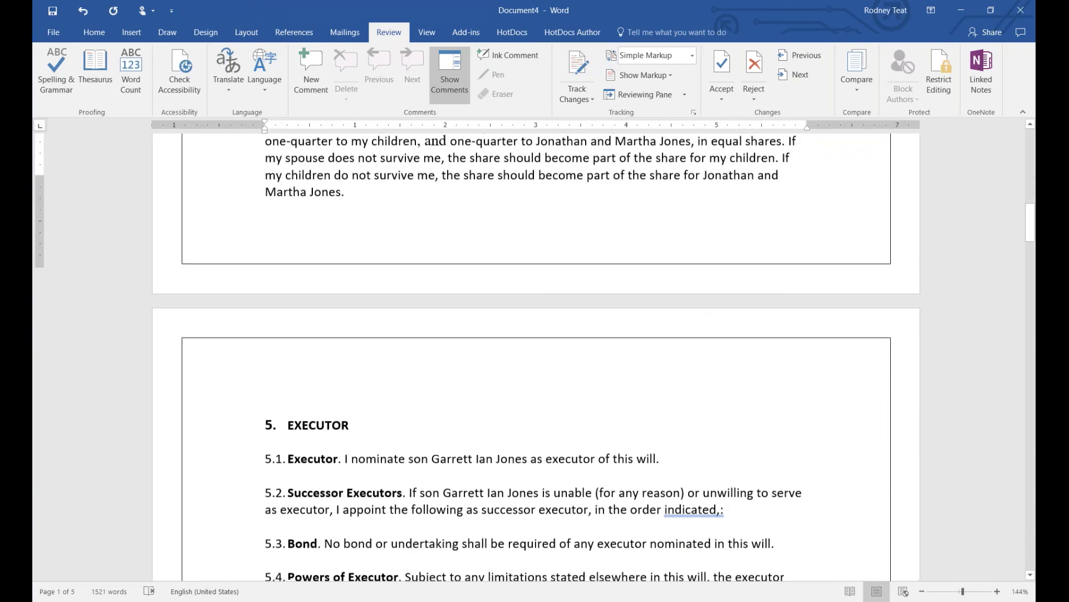
pyautogui.scroll(-15, 512, 273)
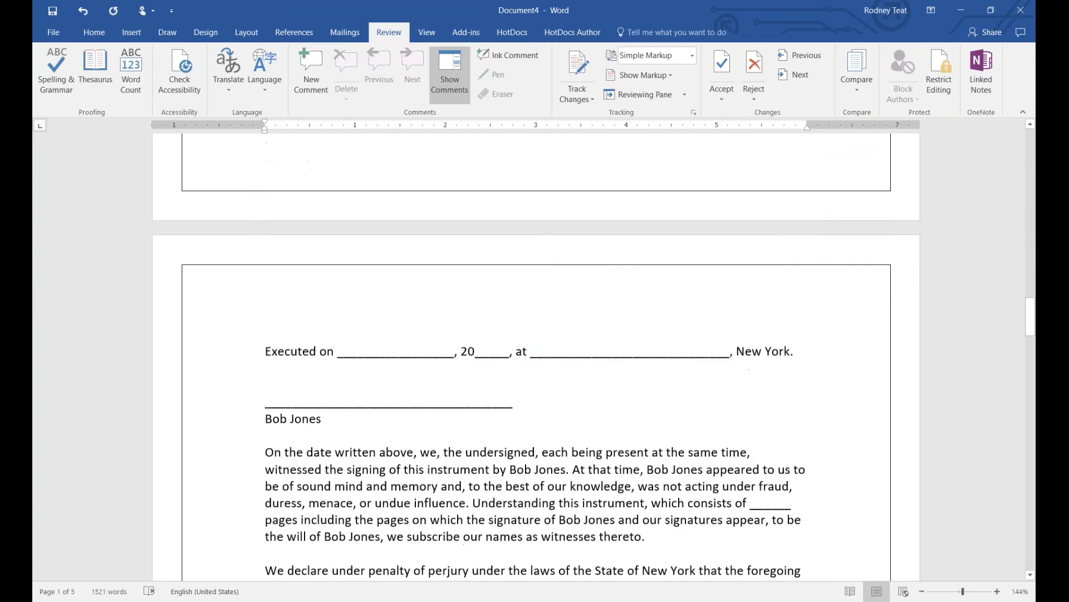